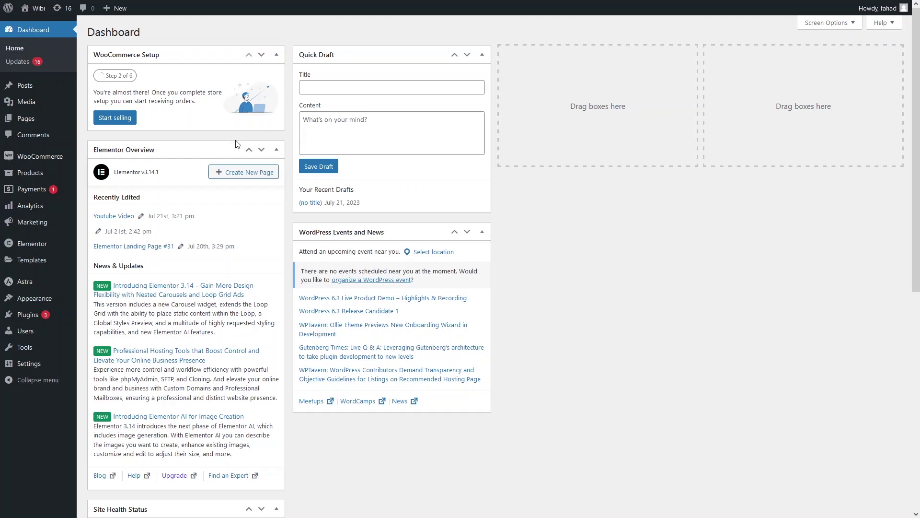
Step: Search the plugin directory for 'forminato', then install and activate Forminator
mouse_move(40, 313)
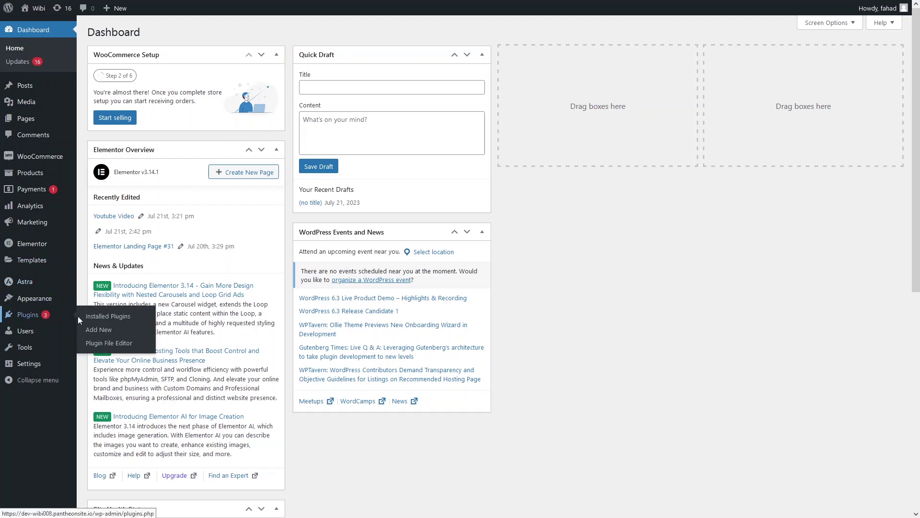
click(106, 331)
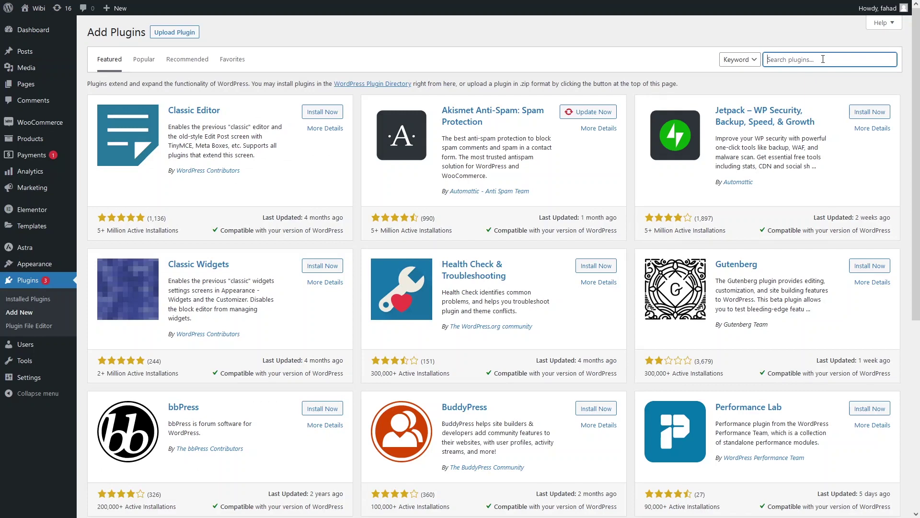
text(forminator)
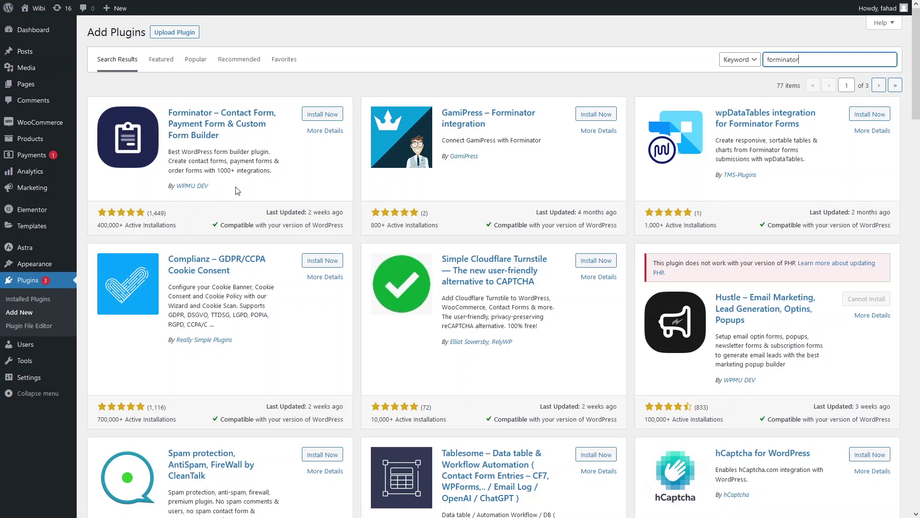
click(310, 116)
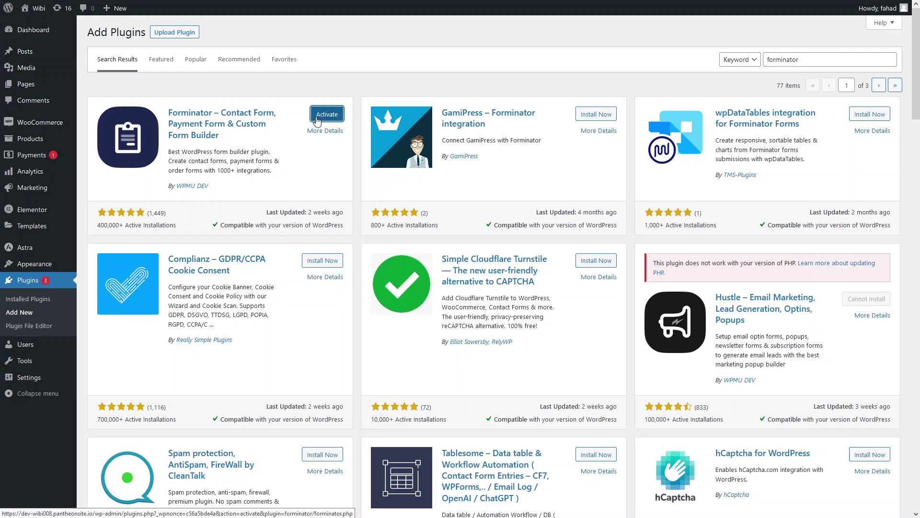
click(316, 117)
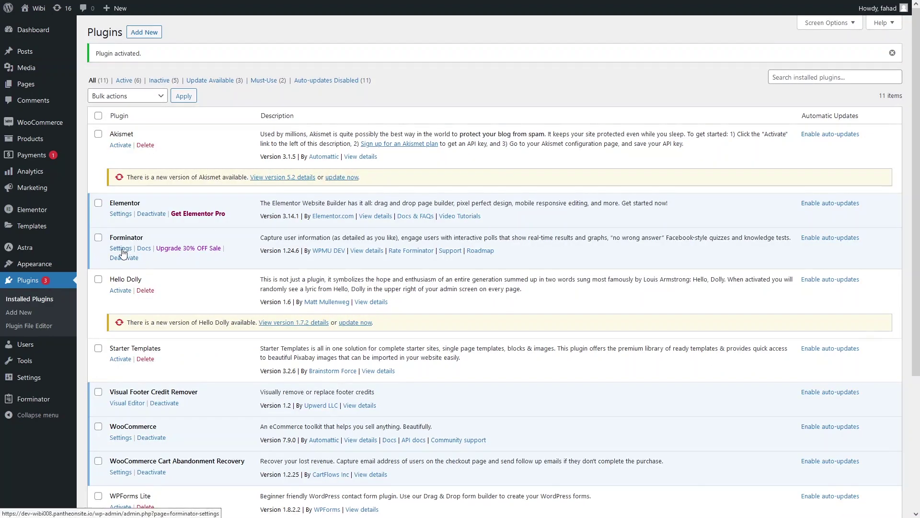
mouse_move(31, 400)
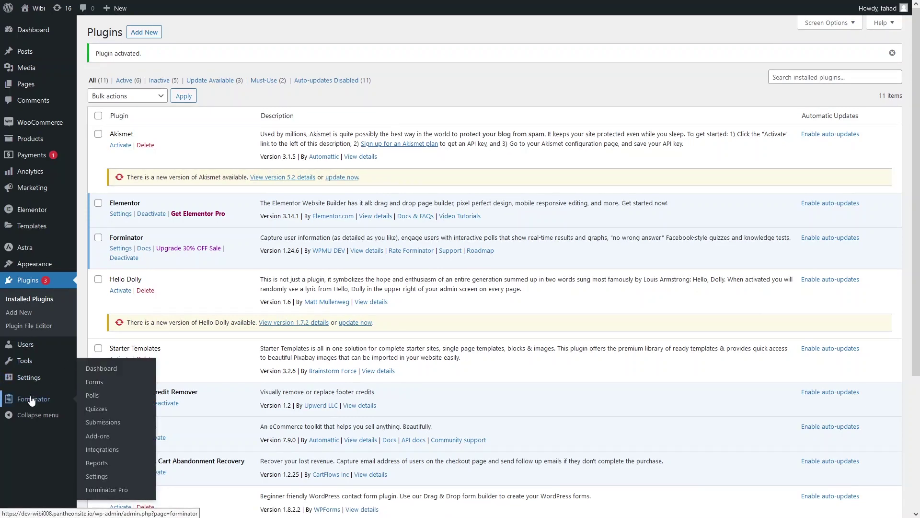
Step: Delete the existing User Login and User Registration forms from the Forminator dashboard
click(31, 400)
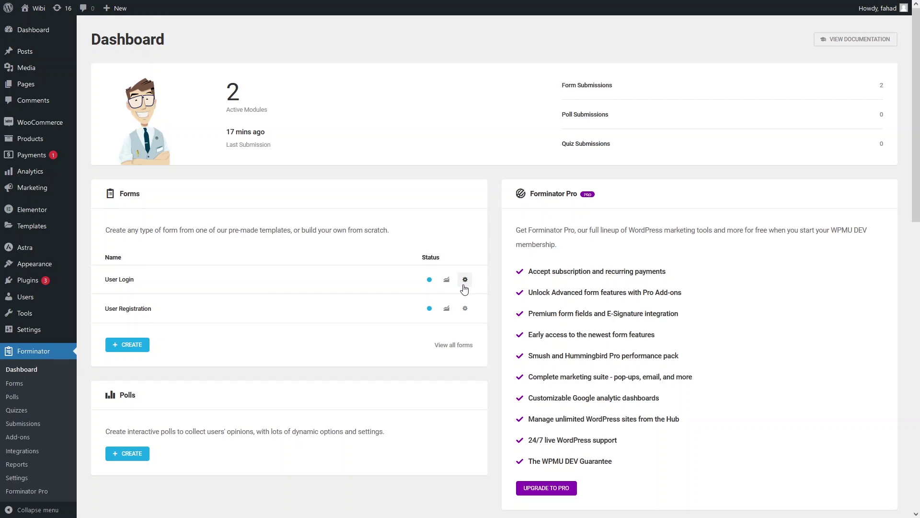
click(464, 286)
click(426, 408)
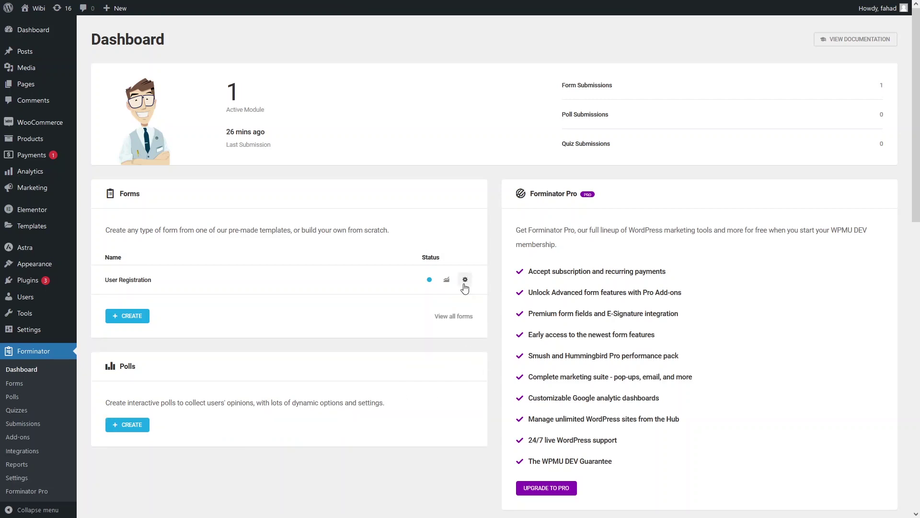
click(465, 282)
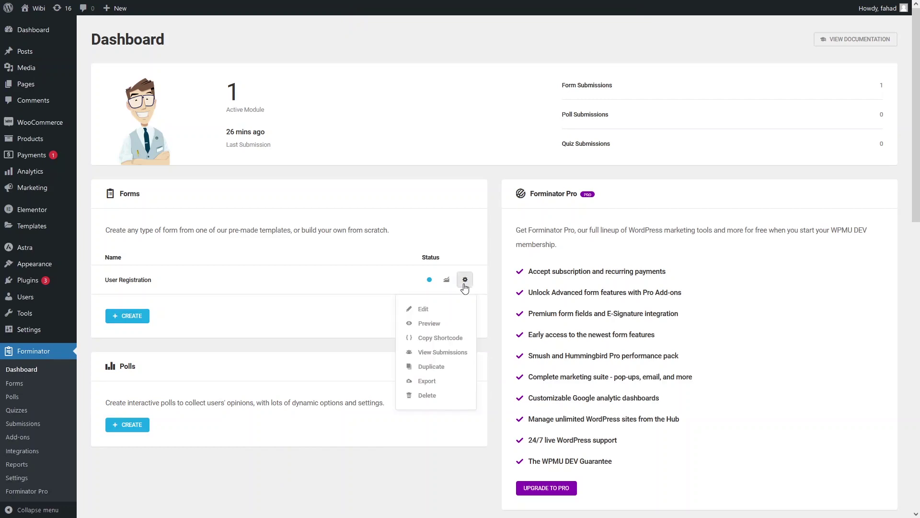
click(442, 397)
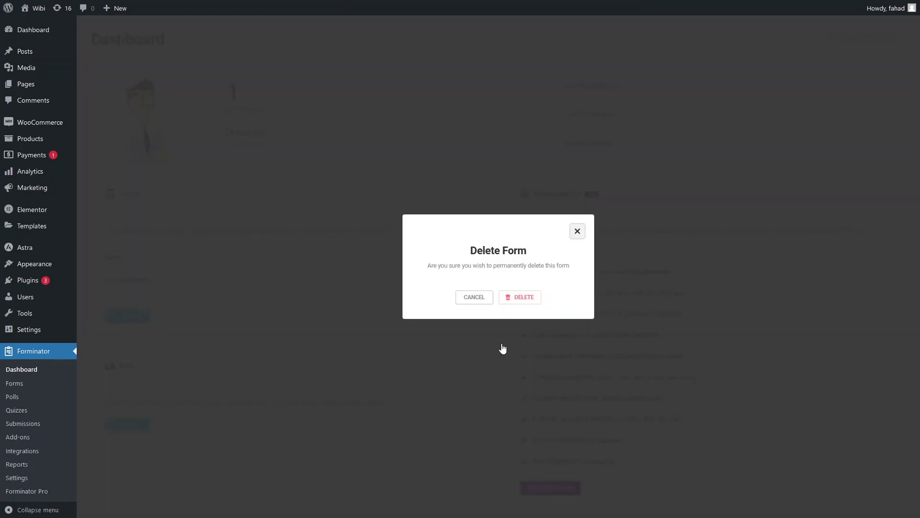
click(519, 298)
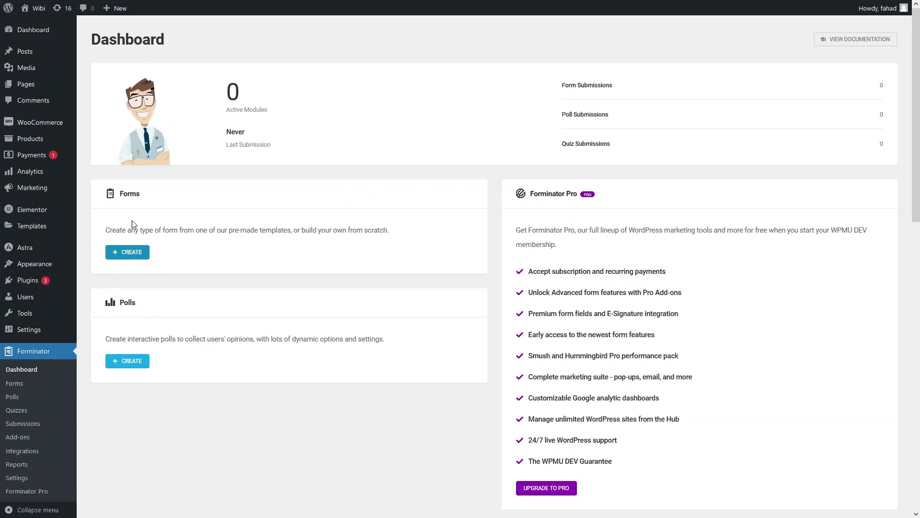
Step: Start a new form from the Registration template and create it as 'User Registration'
click(132, 261)
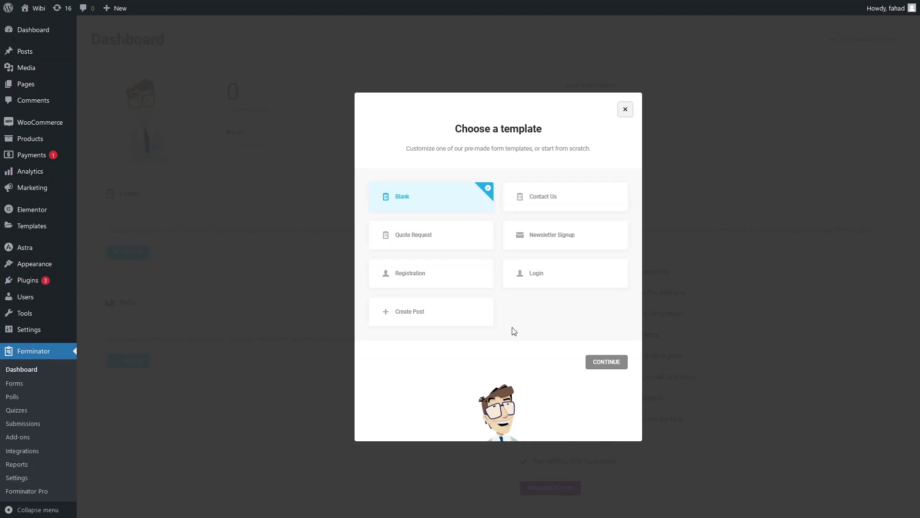
click(468, 276)
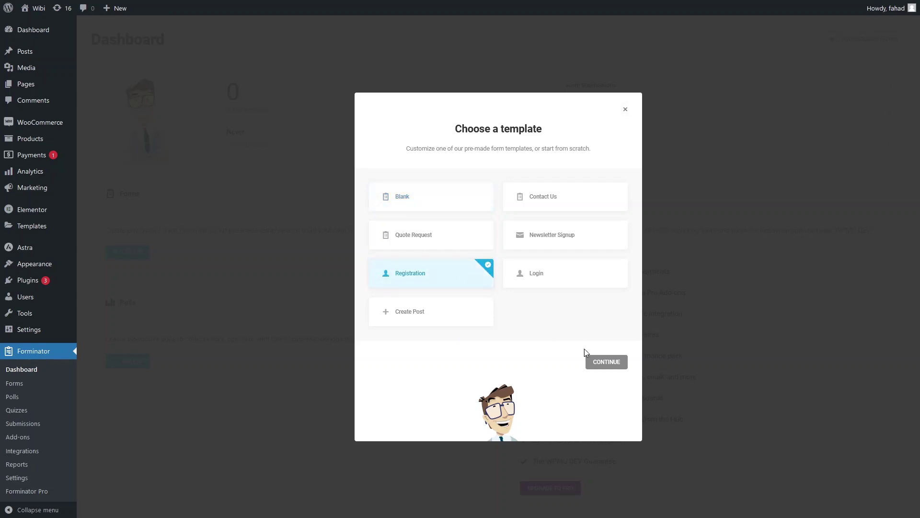
click(603, 364)
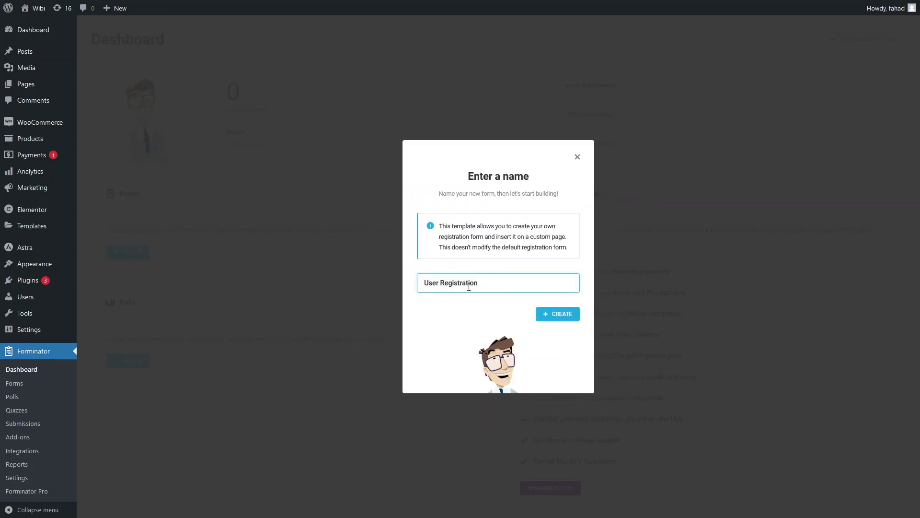
drag(497, 283, 424, 283)
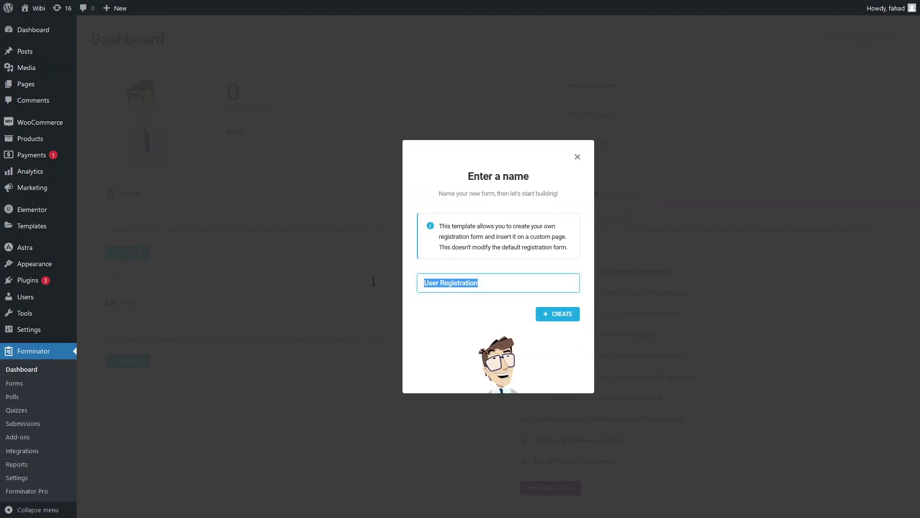
click(558, 320)
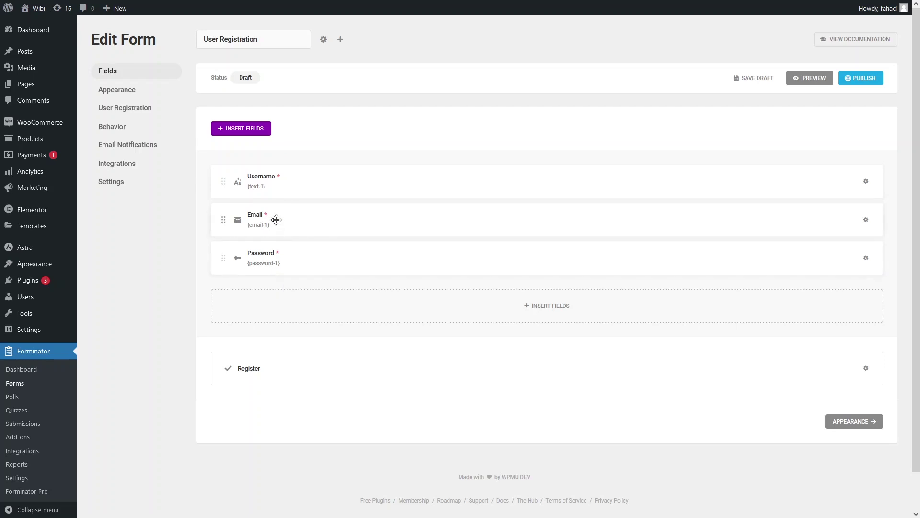
Step: Bring up the Insert Fields picker, dismiss it once, then reopen it over the draft
click(264, 131)
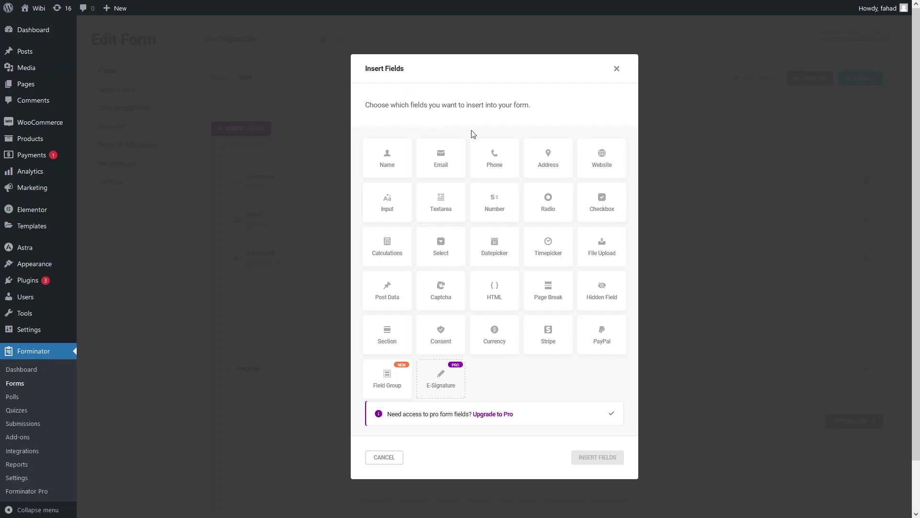
click(617, 69)
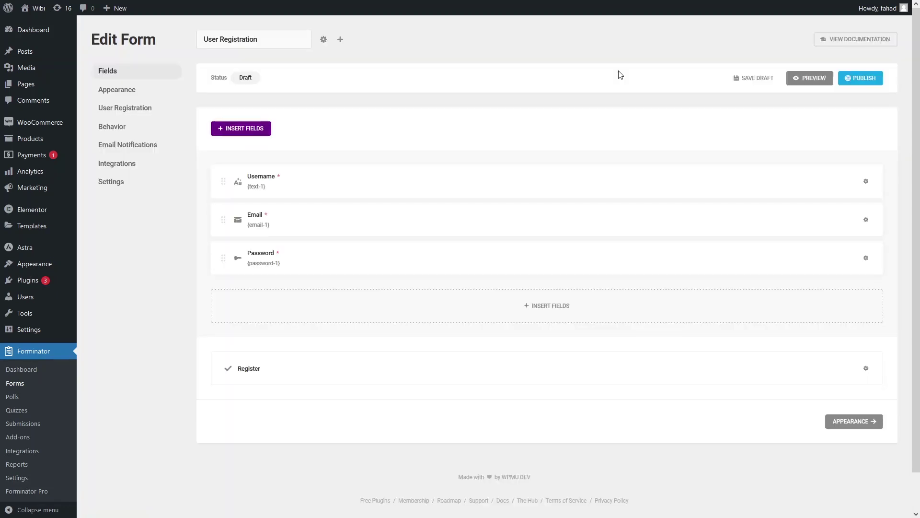
click(264, 129)
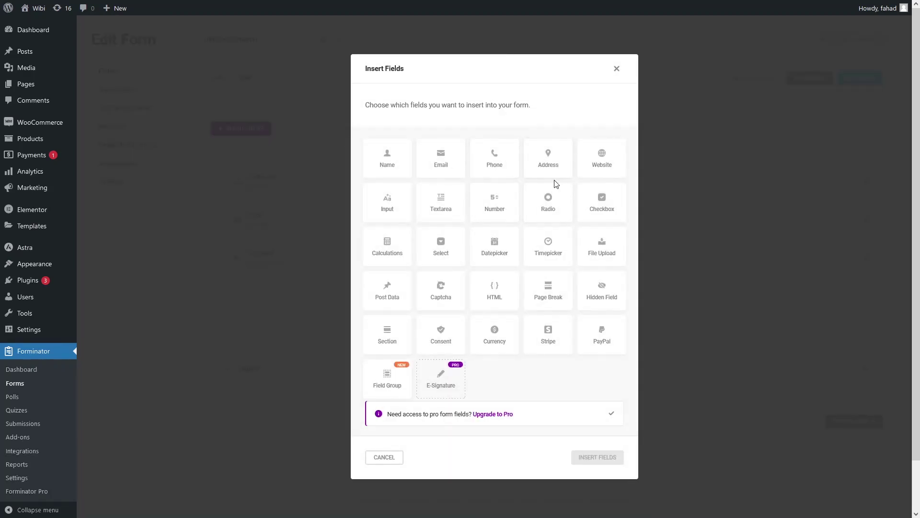
Step: Add an Address field and turn off its City, State/Province, ZIP and Country parts
click(550, 161)
click(597, 456)
click(338, 297)
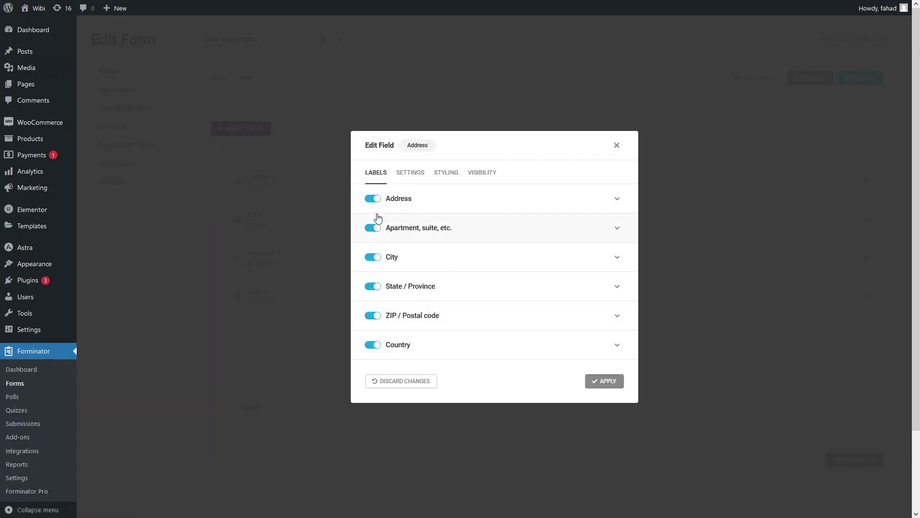
click(373, 257)
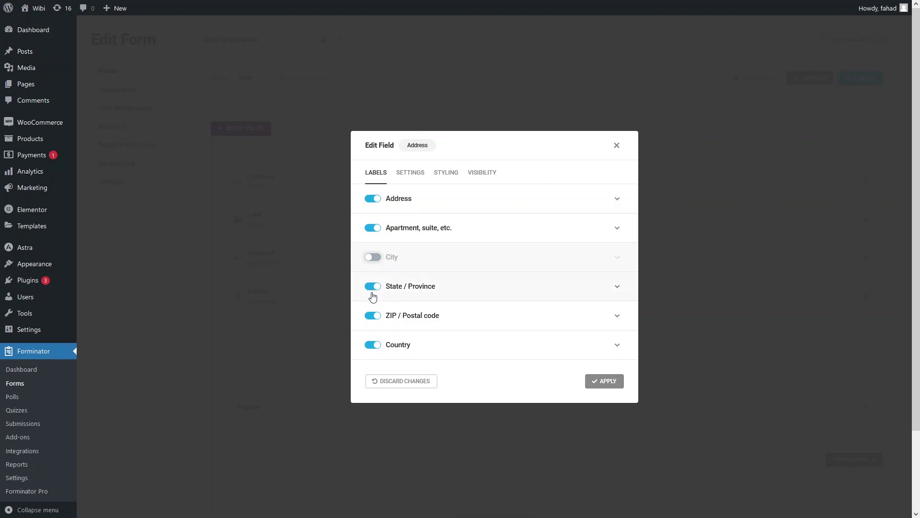
click(373, 292)
click(372, 229)
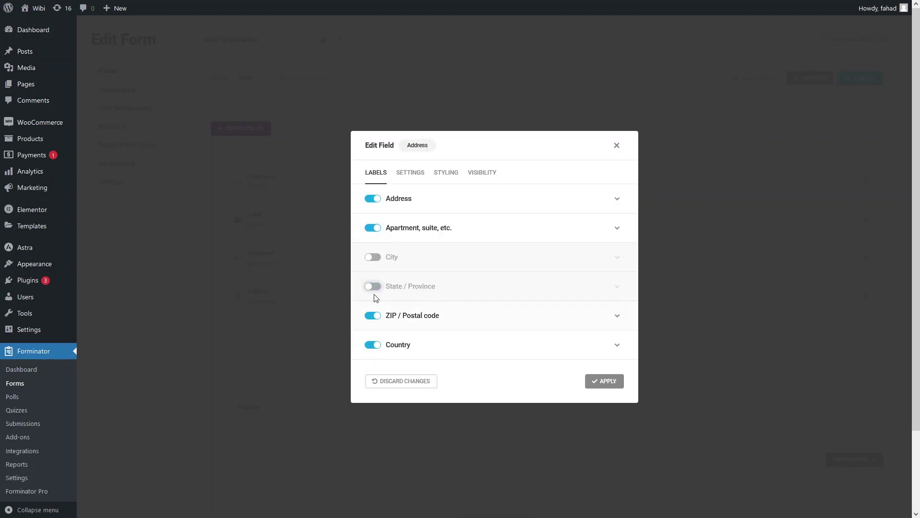
click(374, 322)
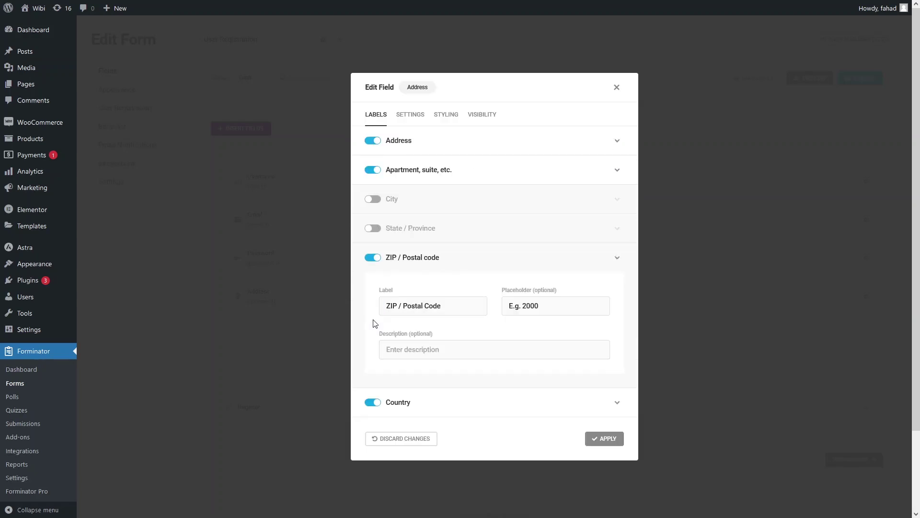
click(374, 411)
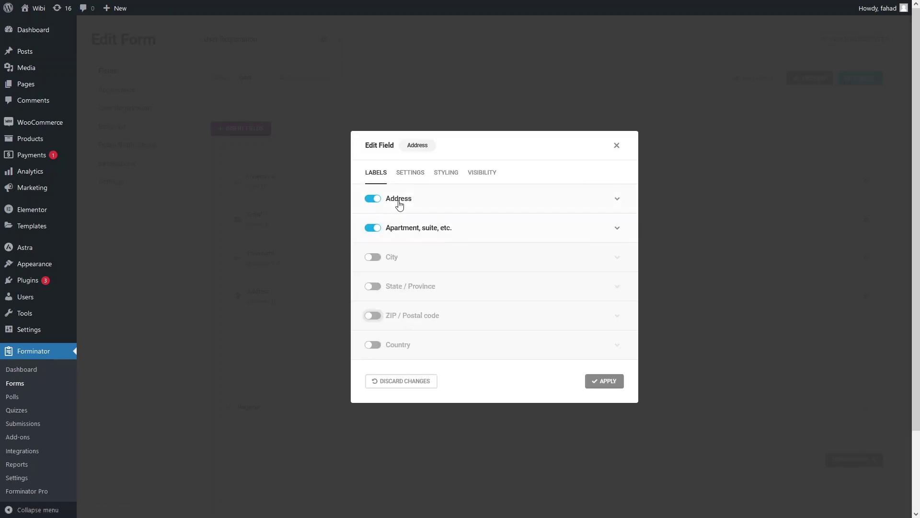
Step: Review the Address field's requirement, styling and visibility settings, then close its editor unchanged
click(411, 173)
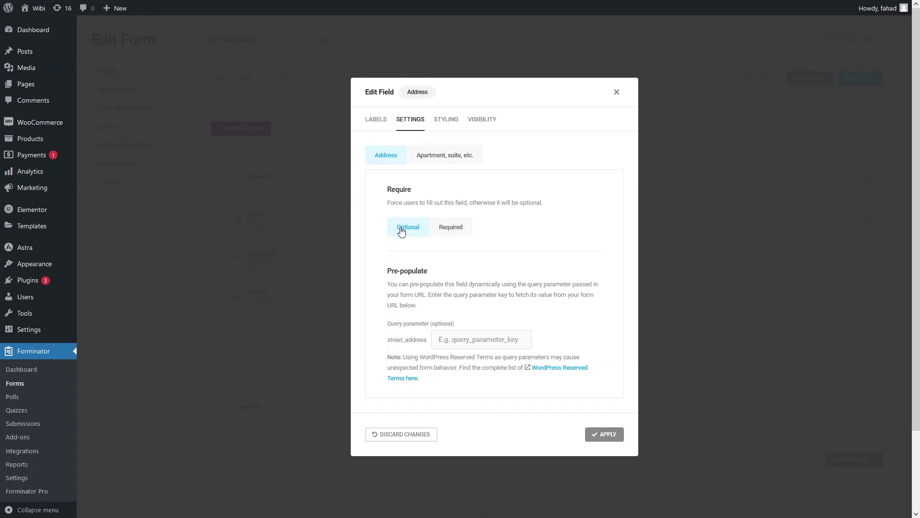
click(439, 166)
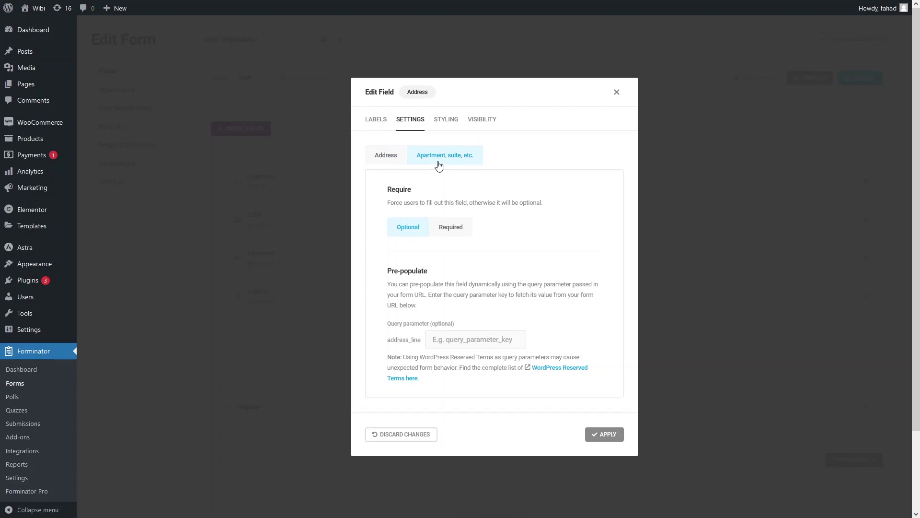
click(385, 156)
click(446, 120)
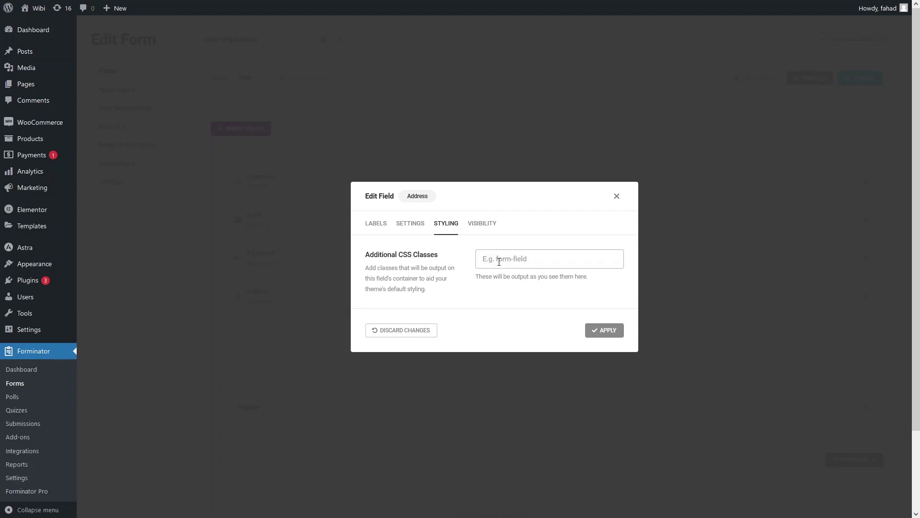
click(480, 232)
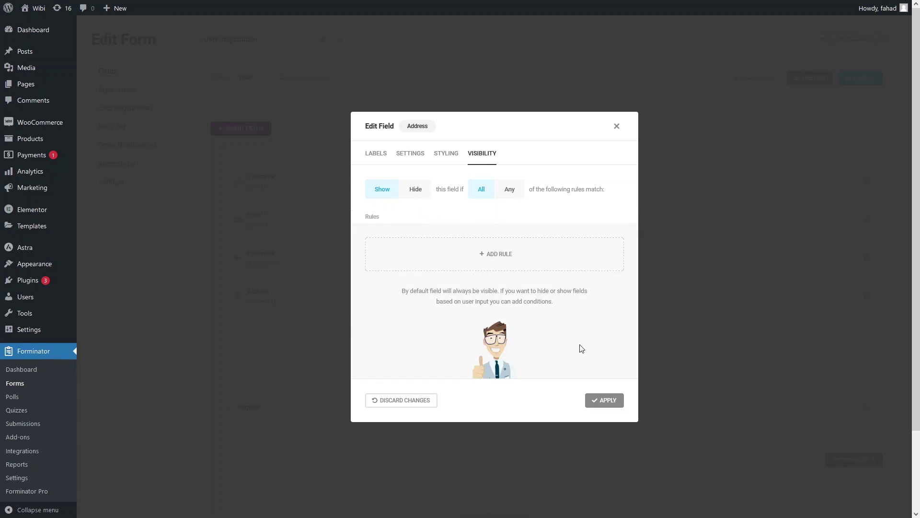
click(617, 128)
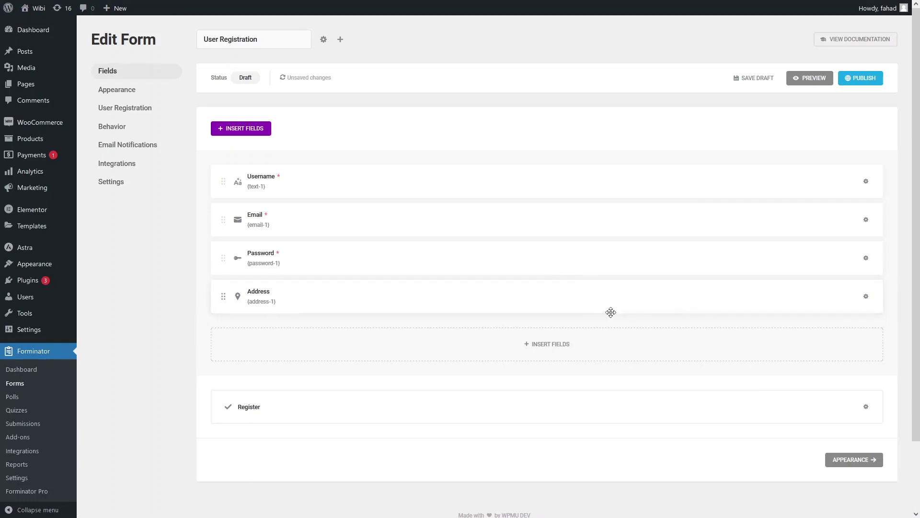
Step: Delete the Address field and preview the form showing only Username, Email and Password
click(866, 296)
click(824, 353)
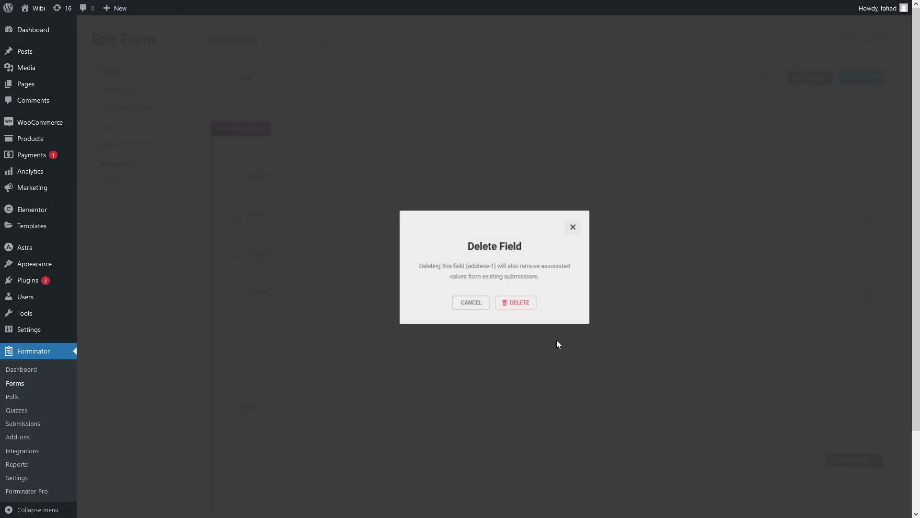
click(514, 306)
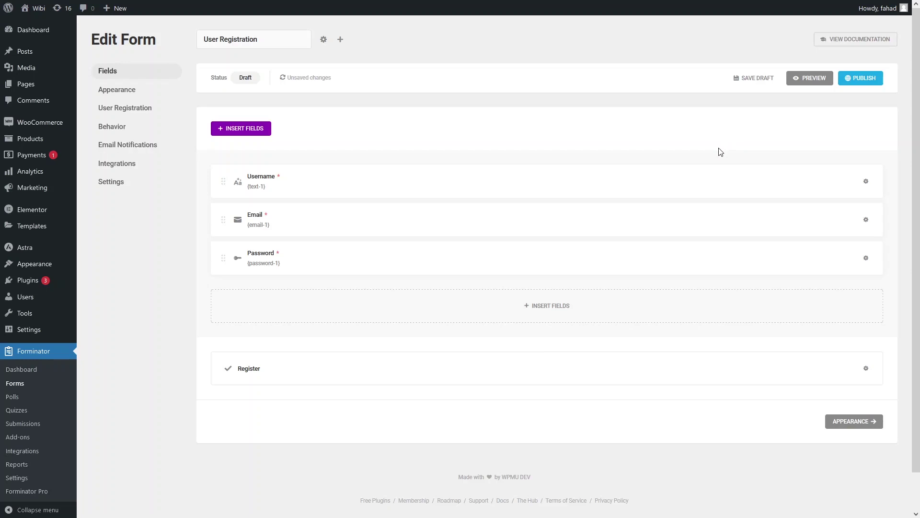
click(813, 78)
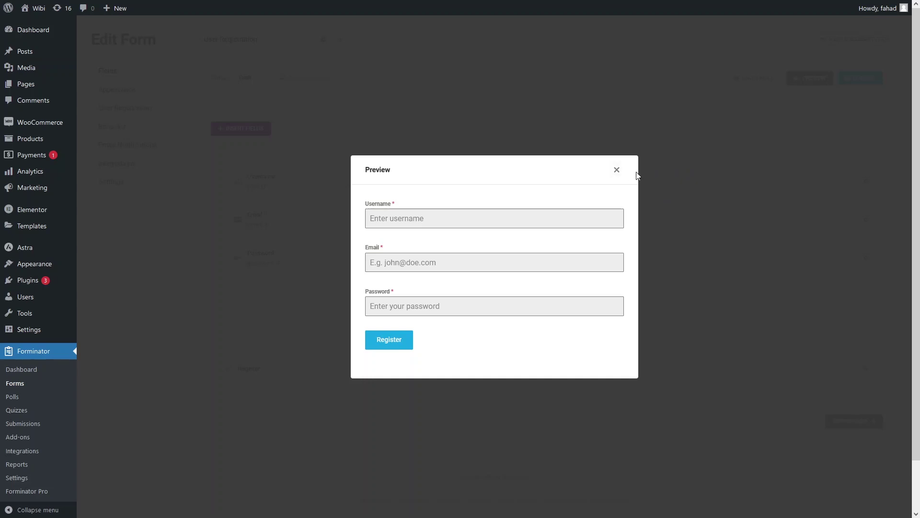
click(618, 170)
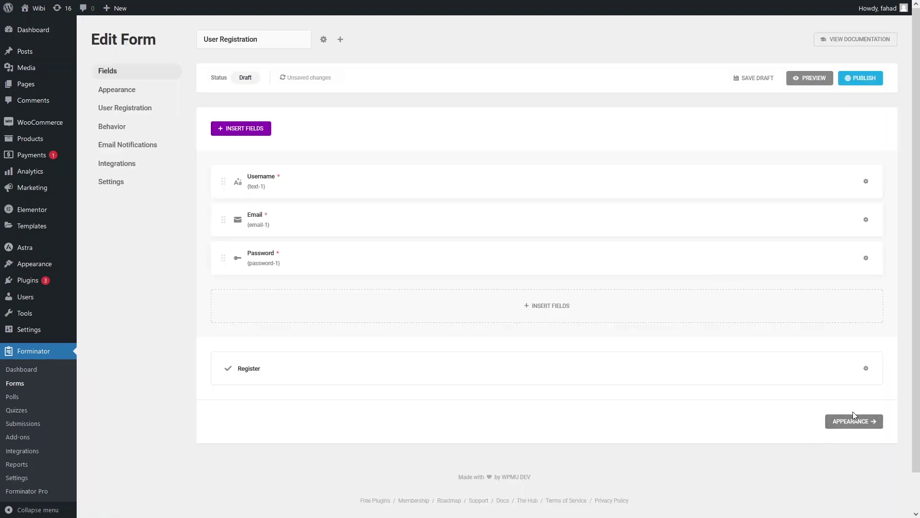
Step: Compare the Flat, Bold, Material and no-stylesheet design styles, settling on Flat
click(853, 417)
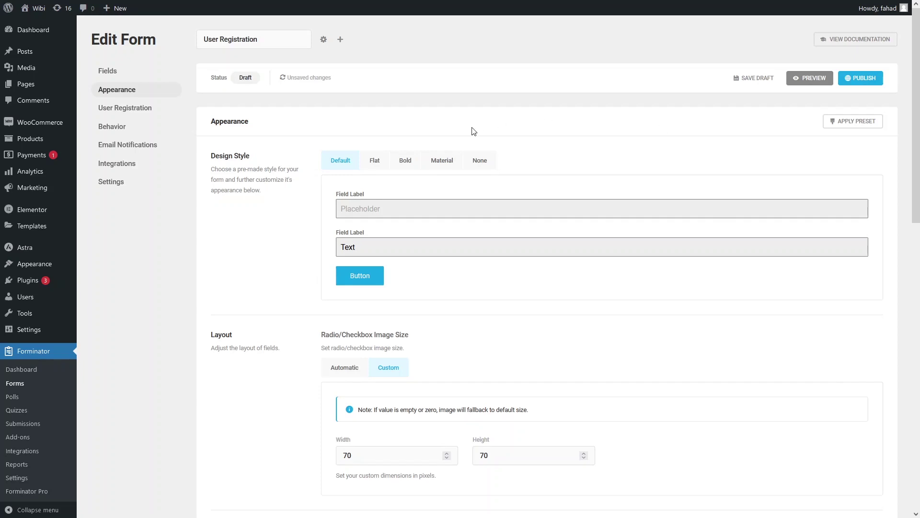
click(382, 163)
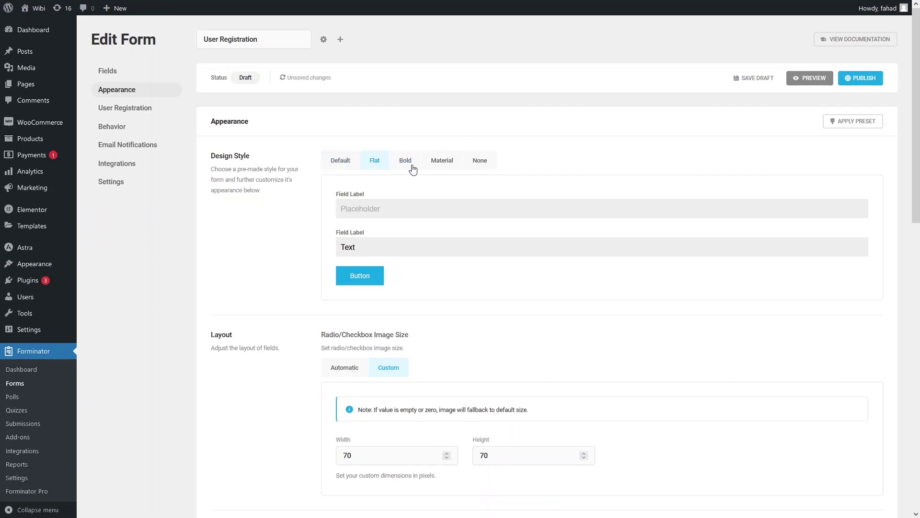
click(407, 167)
click(444, 164)
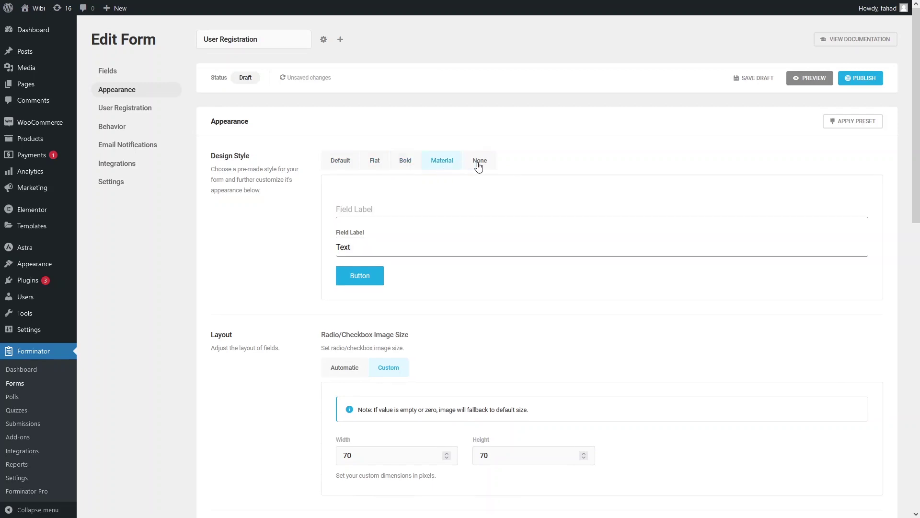
click(479, 166)
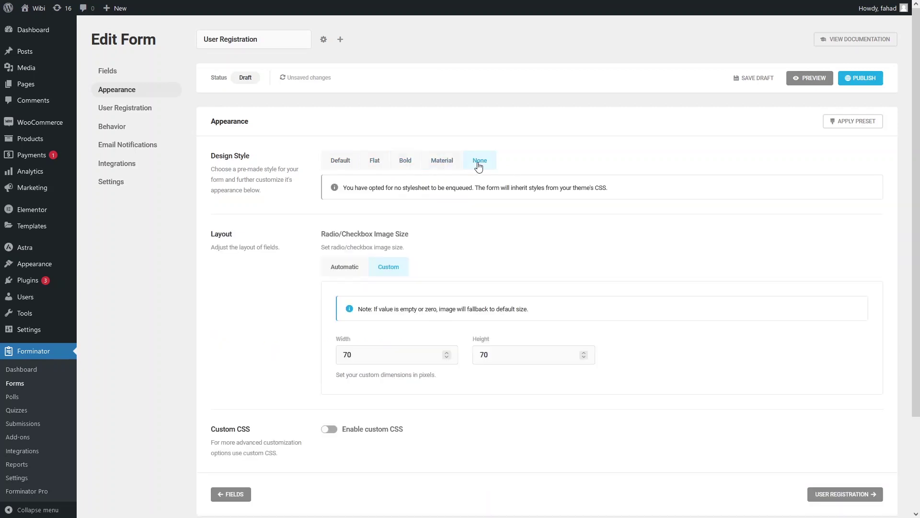
click(367, 160)
Step: Switch radio/checkbox image size to Automatic and back to Custom 70×70 pixels
scroll(373, 191, down, 3)
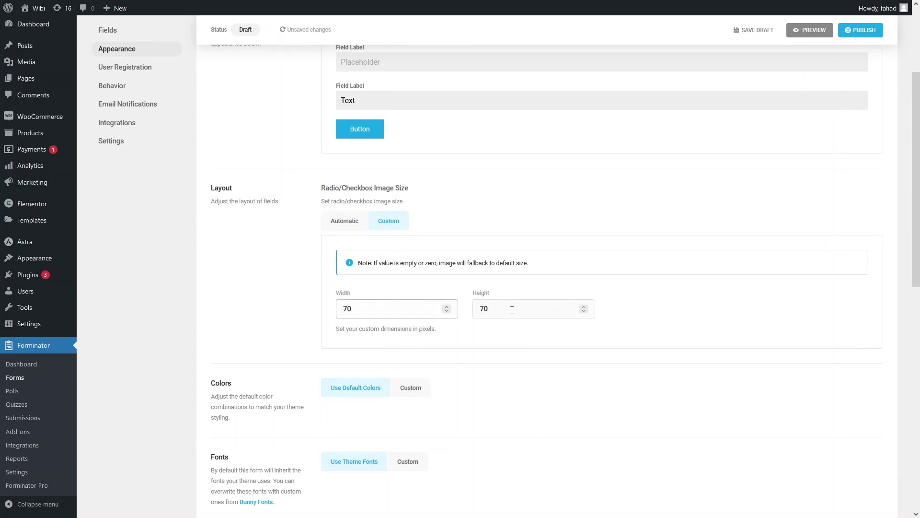
click(351, 229)
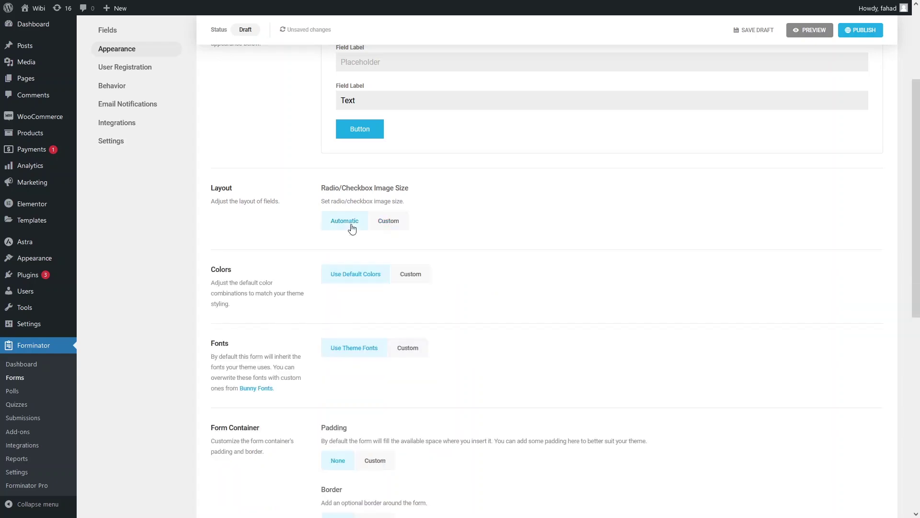
click(383, 223)
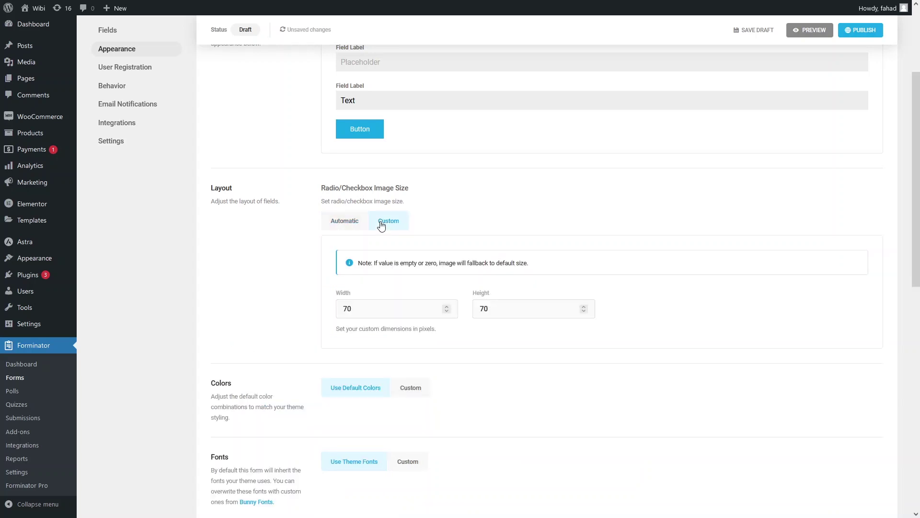
scroll(388, 221, down, 5)
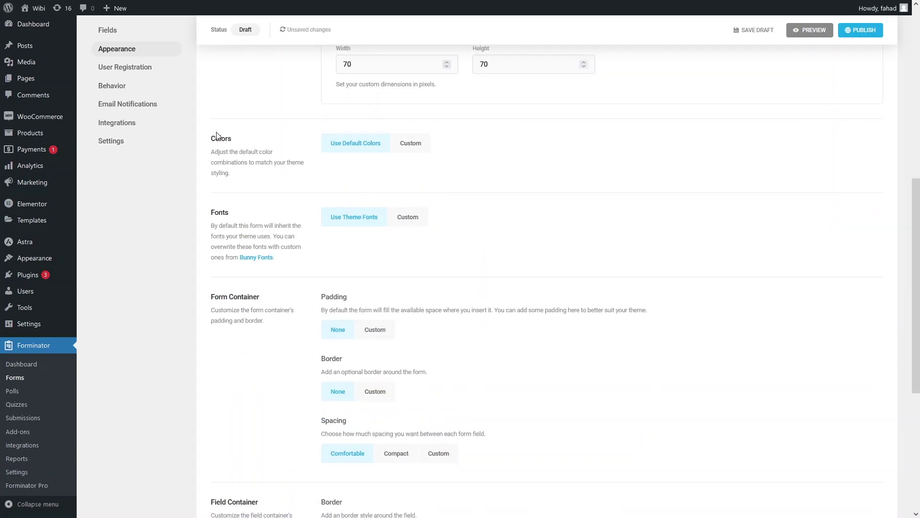
click(413, 148)
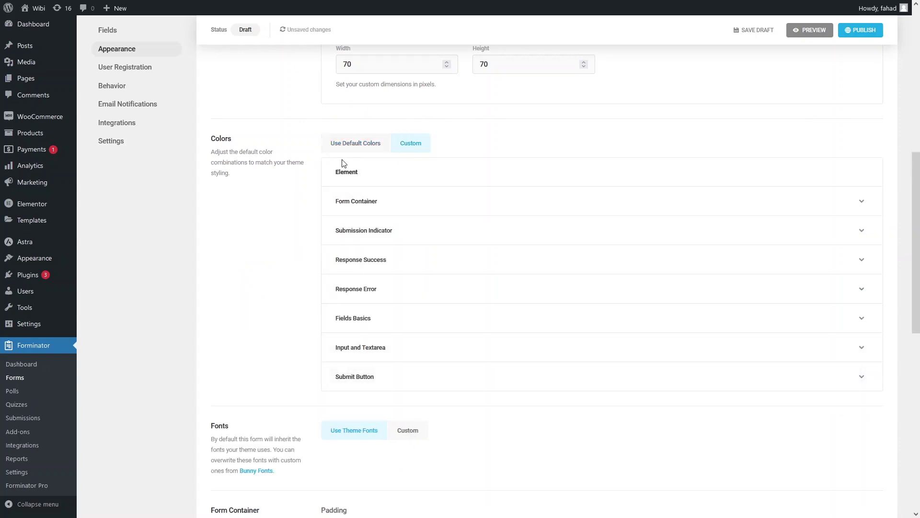
click(334, 148)
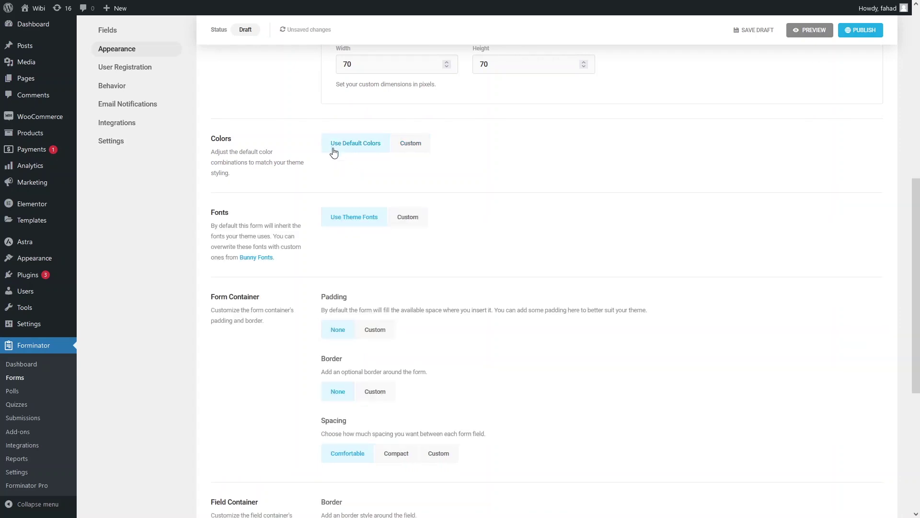
scroll(311, 186, down, 2)
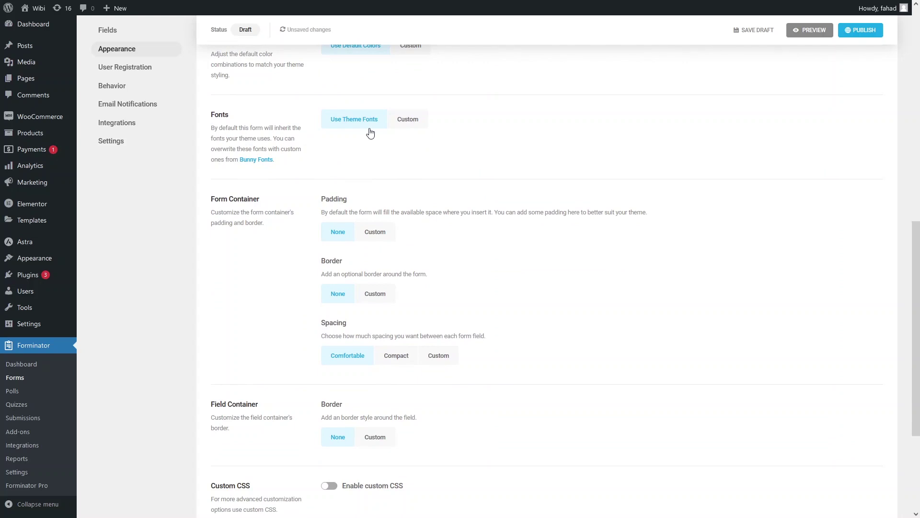
click(417, 121)
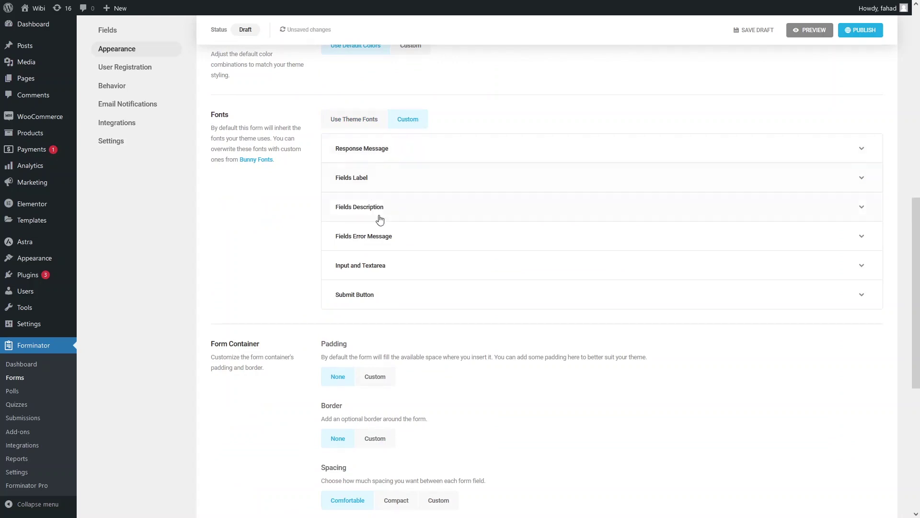
click(362, 125)
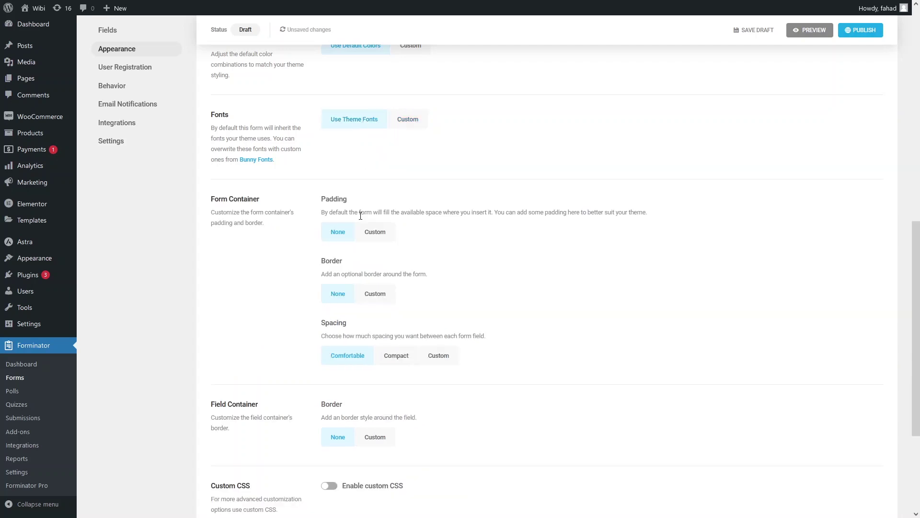
scroll(343, 211, down, 3)
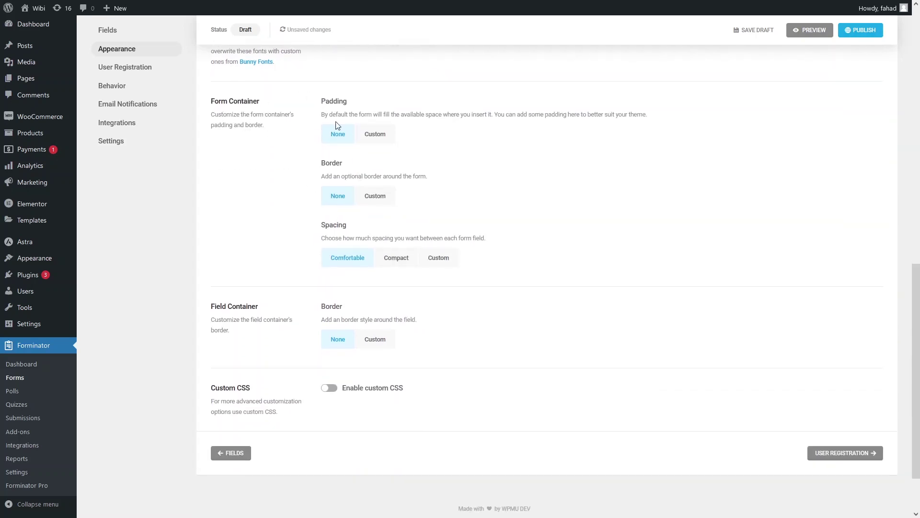
Step: Try custom padding and border on the form container, then set both back to None
click(373, 137)
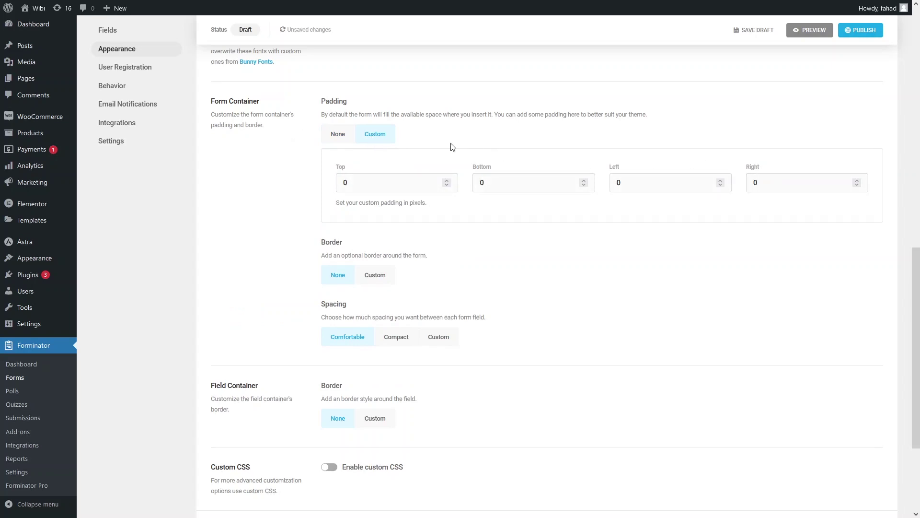
click(335, 142)
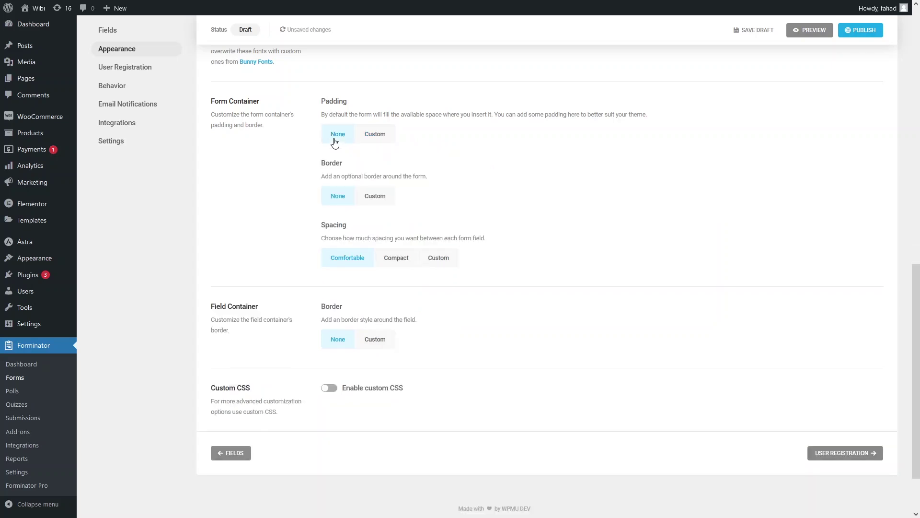
scroll(322, 159, down, 2)
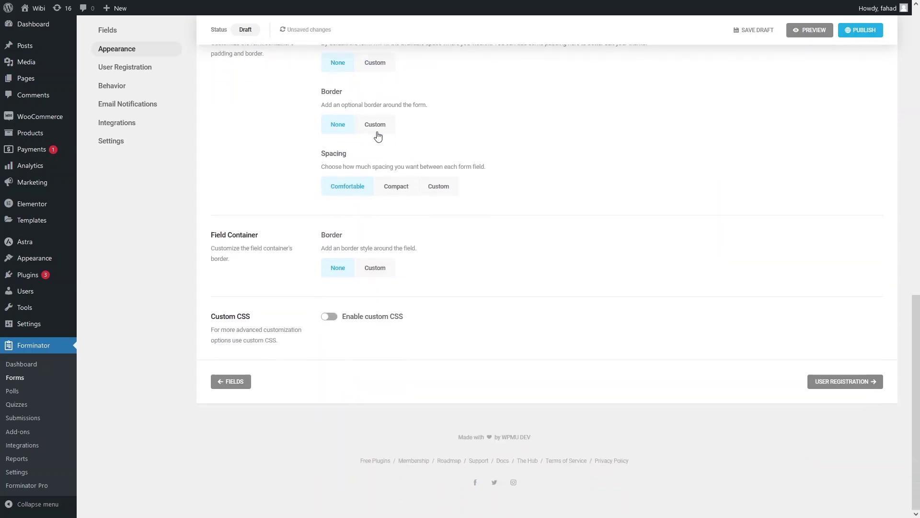
click(375, 126)
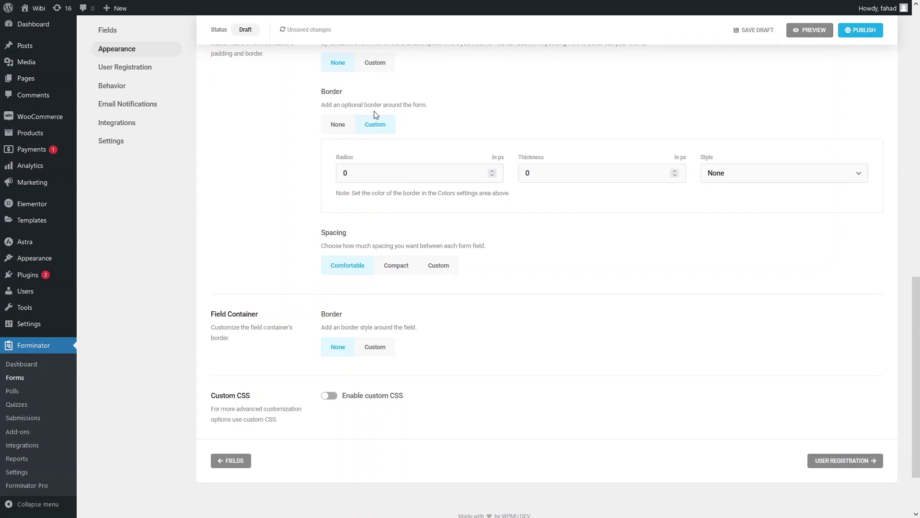
click(338, 124)
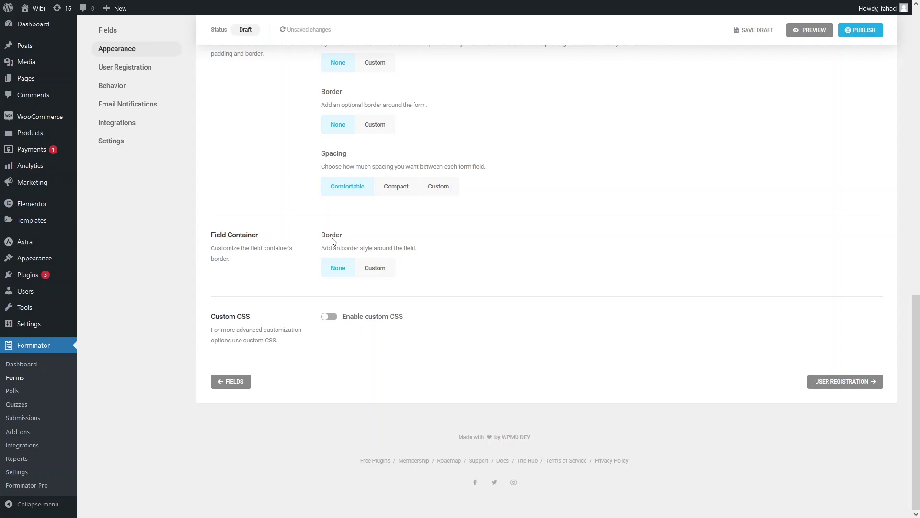
Step: Leave custom CSS disabled and move on to the User Registration settings
click(329, 317)
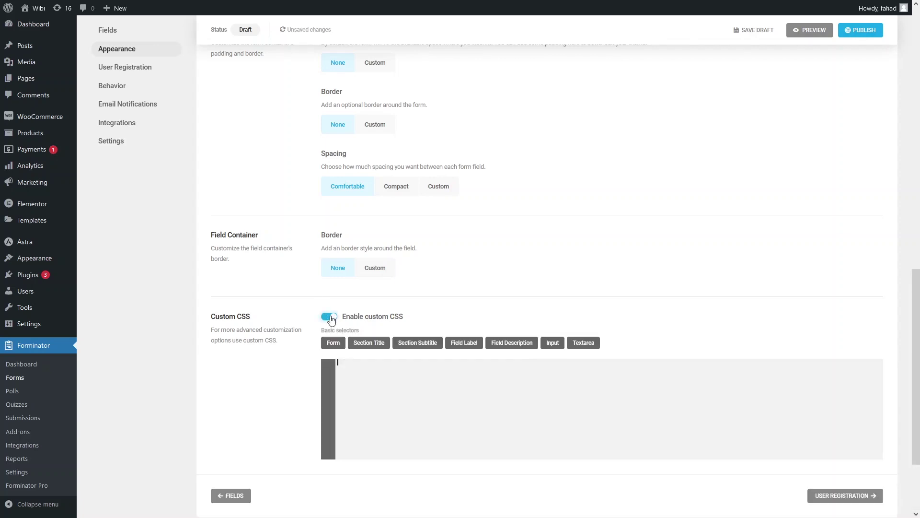
click(330, 318)
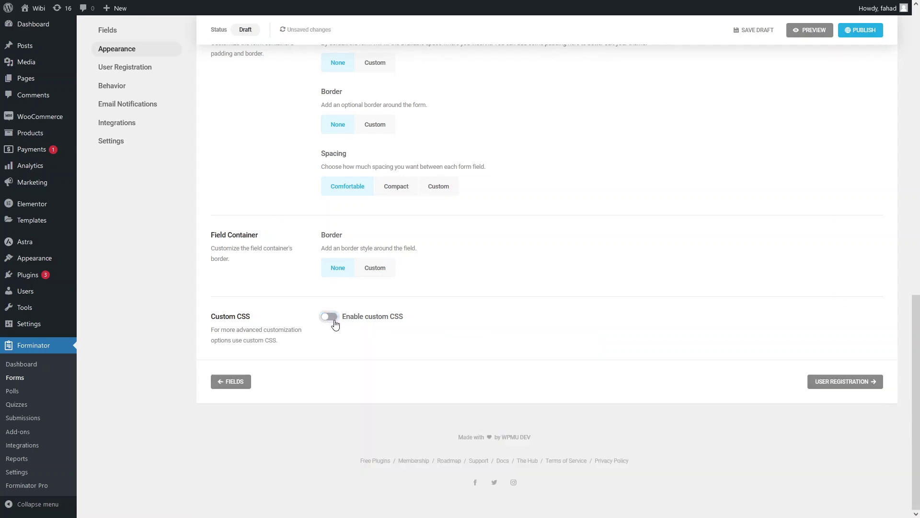
click(838, 382)
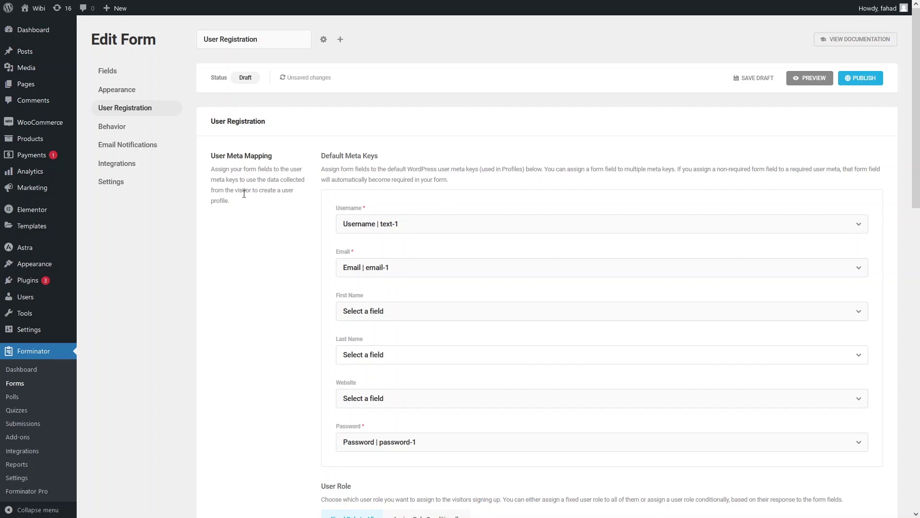
Step: Under Fixed Role to All, choose Subscriber as the role for every new registrant
scroll(313, 225, down, 1)
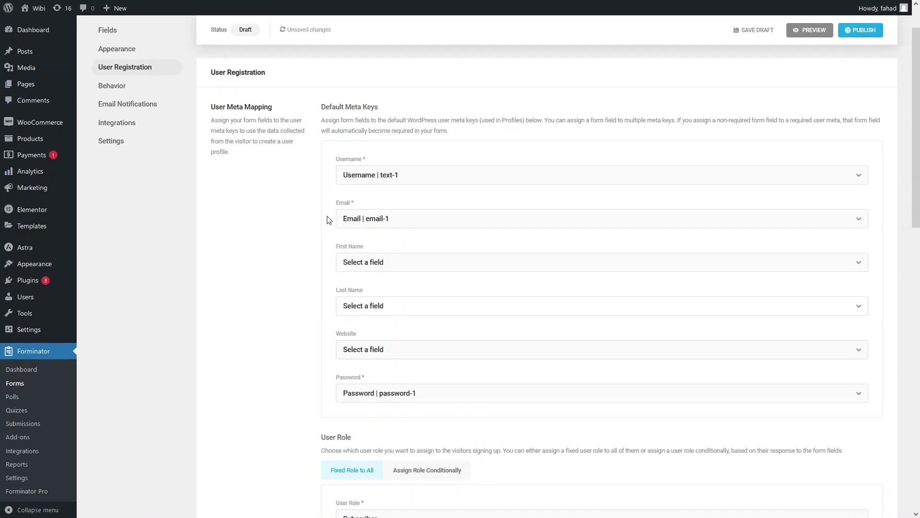
scroll(329, 219, down, 3)
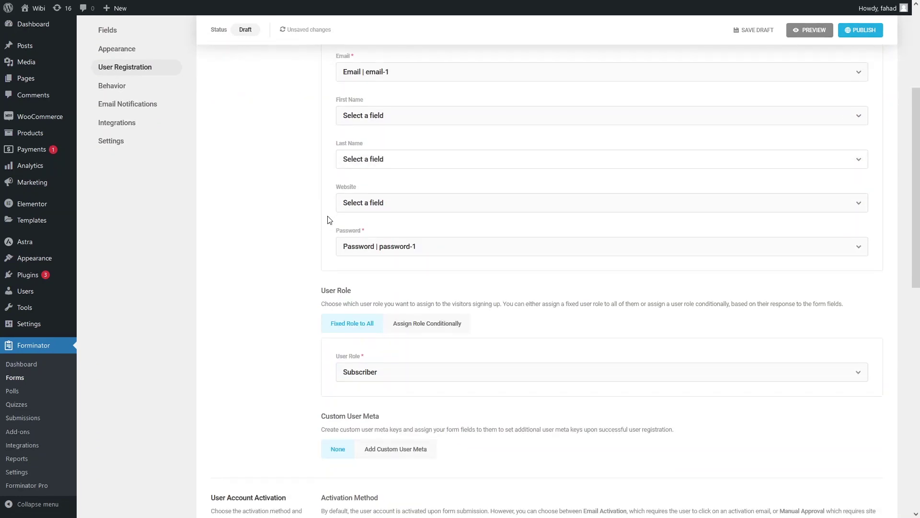
scroll(329, 219, down, 3)
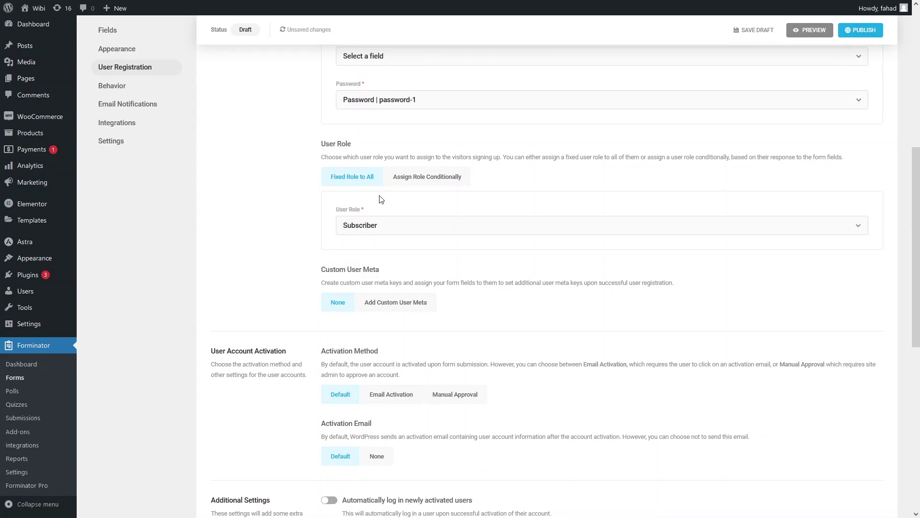
click(394, 225)
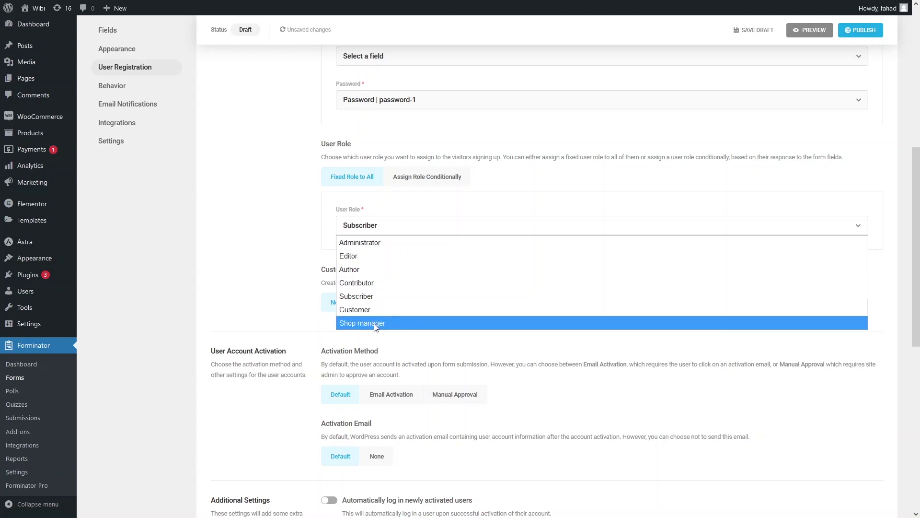
mouse_move(51, 120)
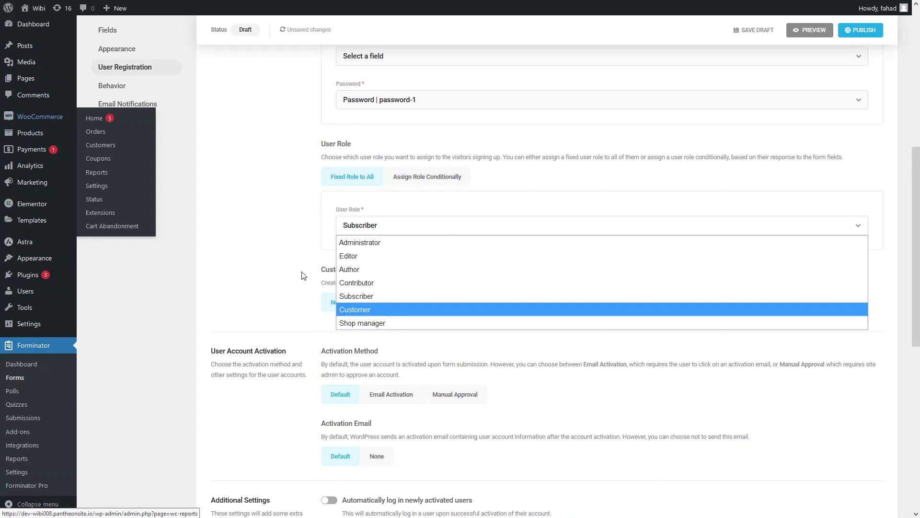
click(349, 295)
scroll(350, 288, down, 2)
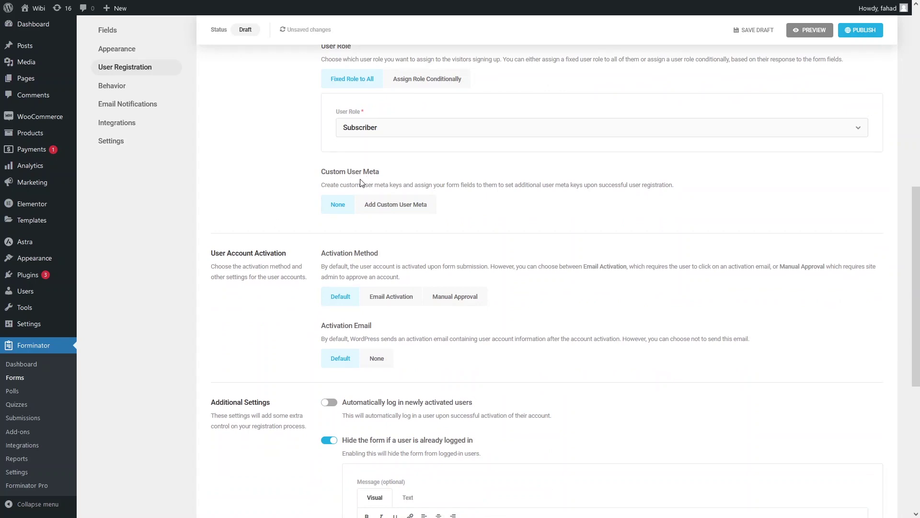
scroll(376, 178, down, 2)
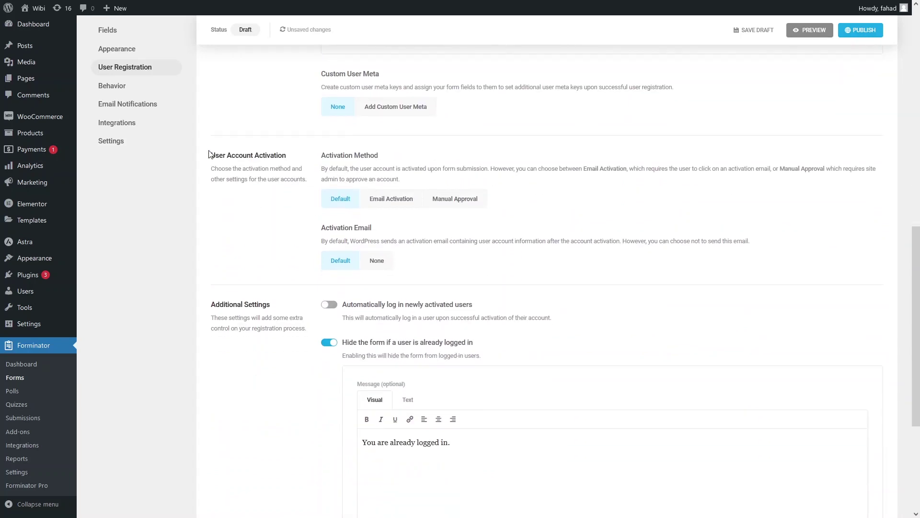
drag(211, 155, 277, 157)
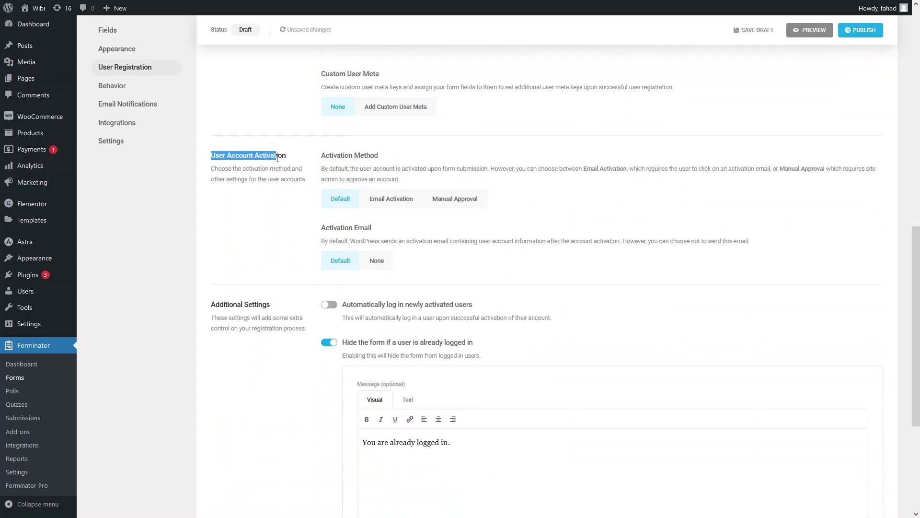
click(328, 163)
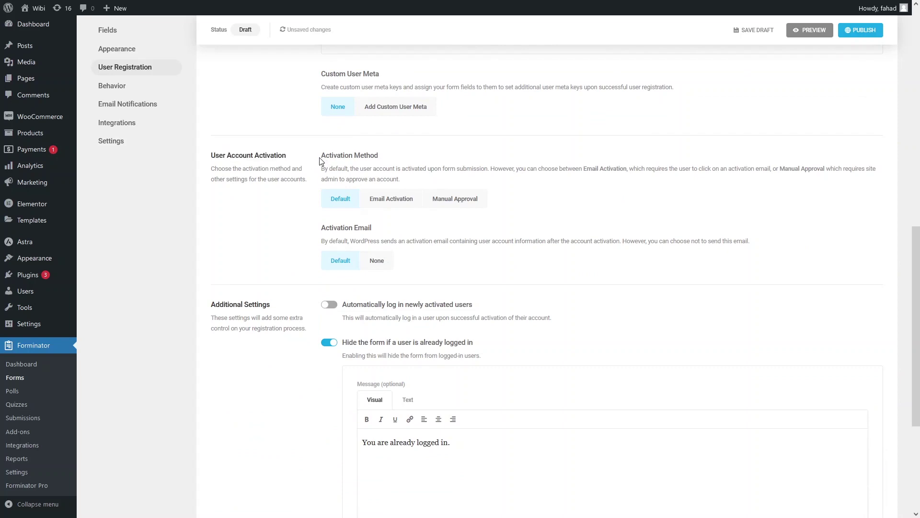
drag(320, 162, 370, 160)
click(384, 206)
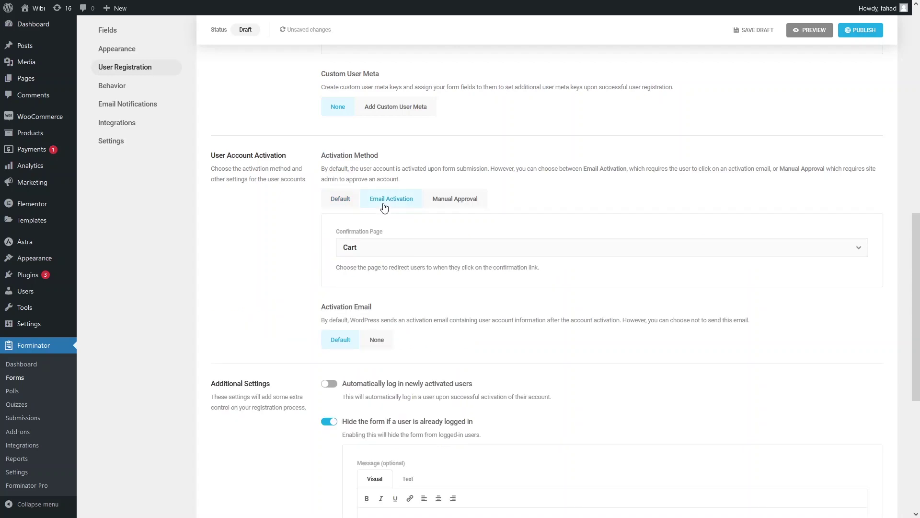
click(456, 201)
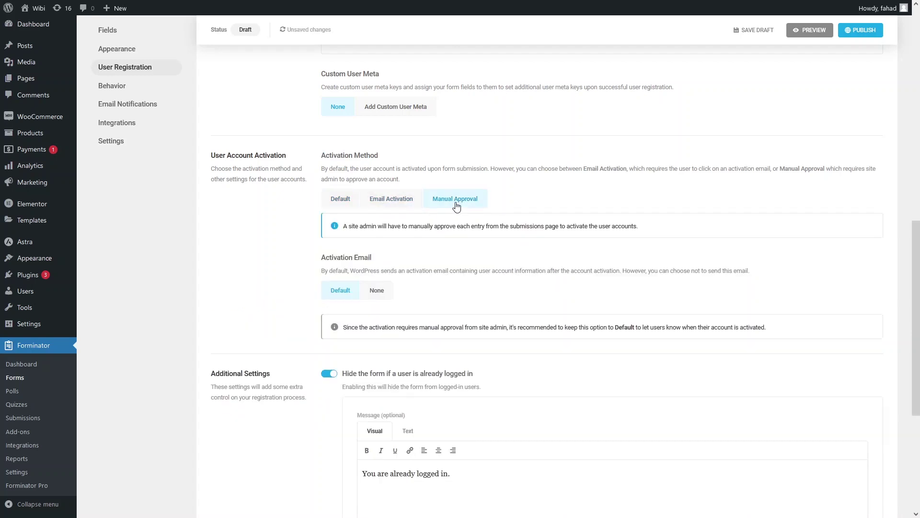
click(334, 203)
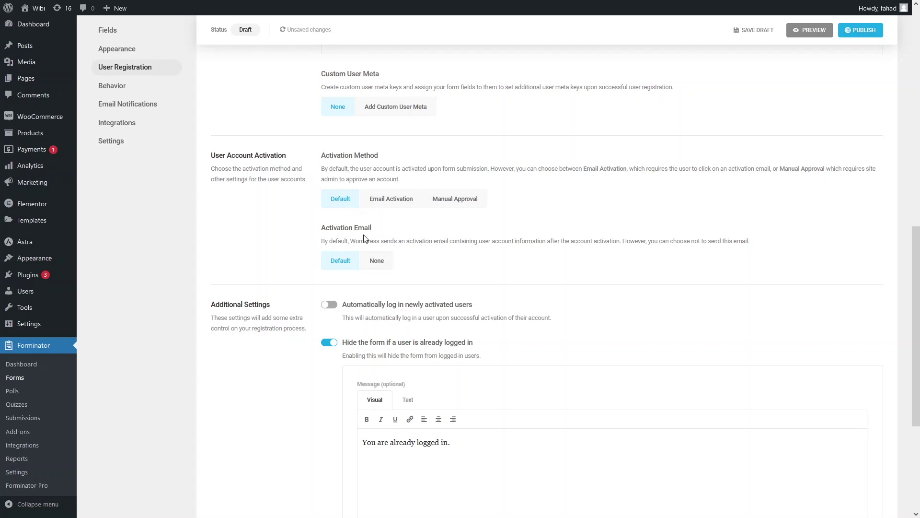
click(379, 267)
scroll(404, 276, down, 1)
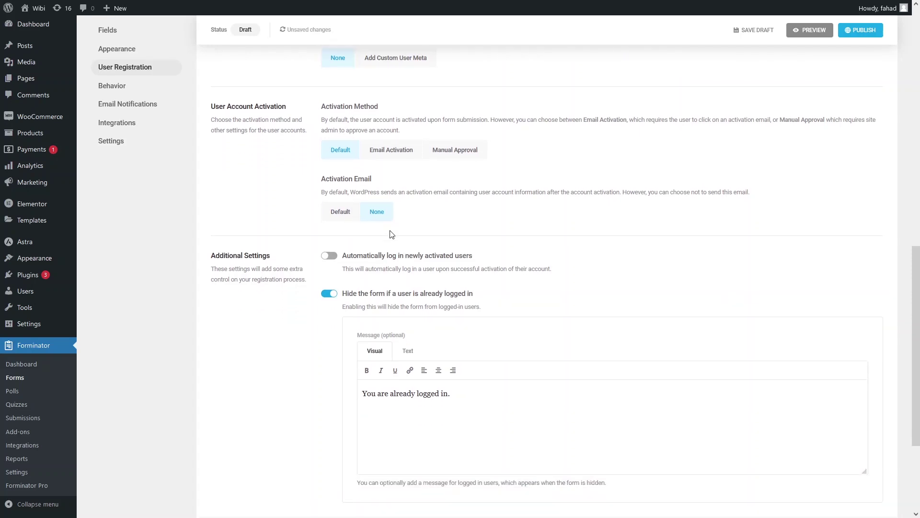
click(344, 212)
scroll(365, 238, down, 1)
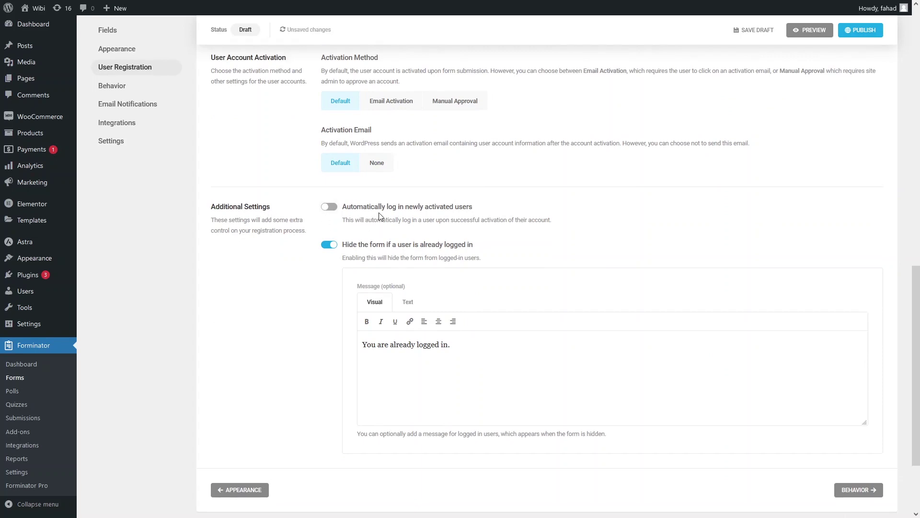
Step: Turn on auto-login for newly activated users, highlight the logged-in message, then open Behavior settings
click(332, 209)
drag(449, 344, 363, 344)
click(473, 346)
drag(478, 345, 355, 346)
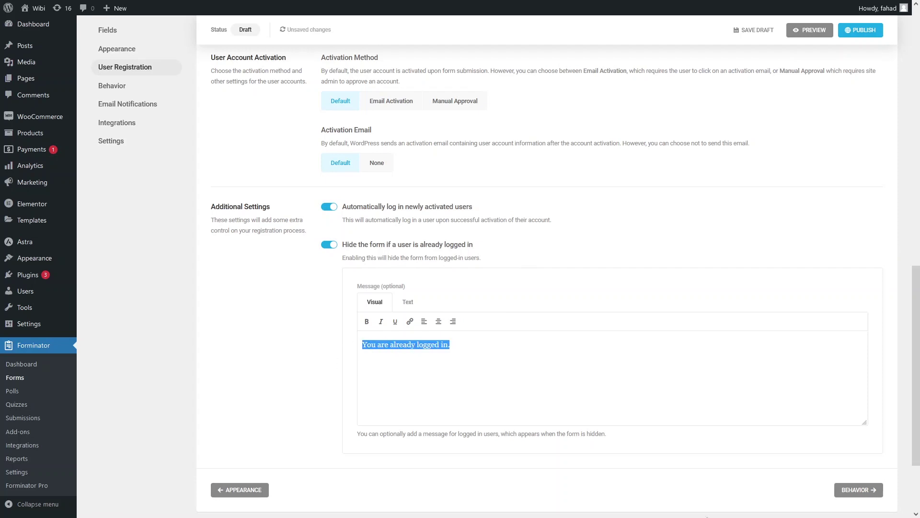
click(857, 490)
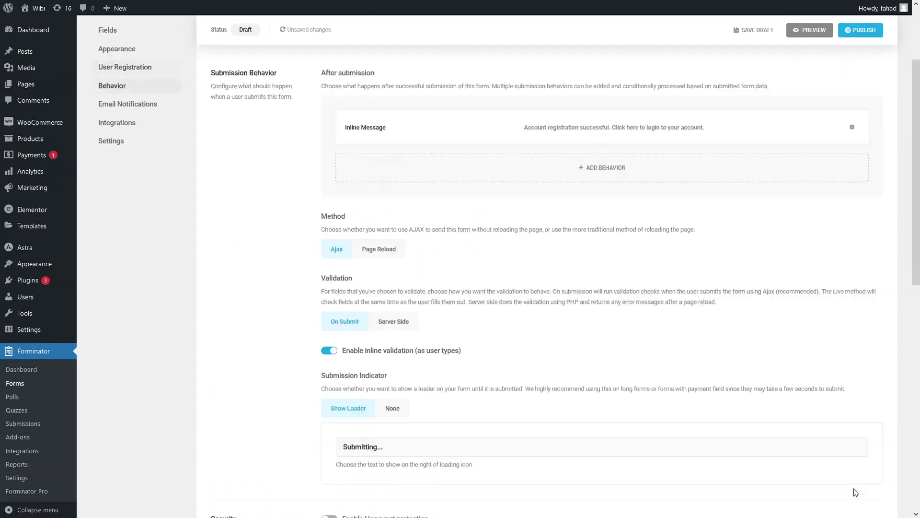
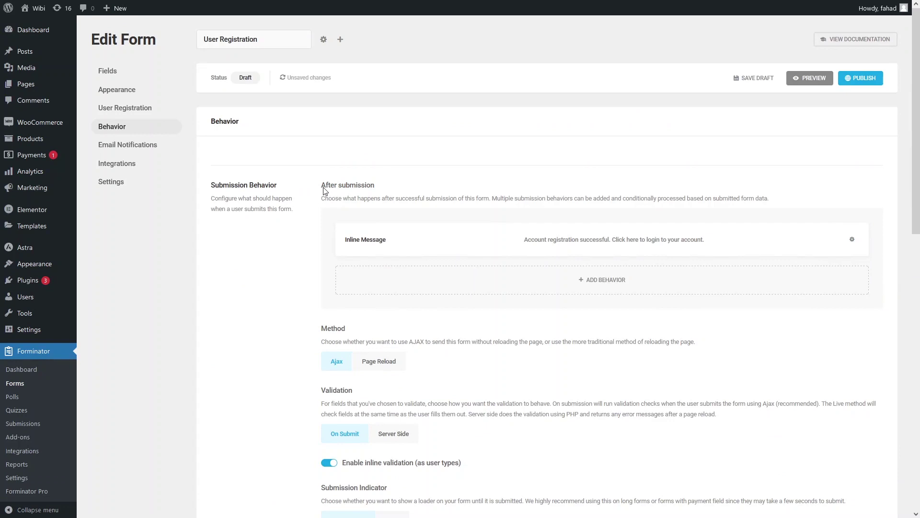
Step: Review the After submission and Submitting... loader text settings without changing them
drag(321, 186, 379, 187)
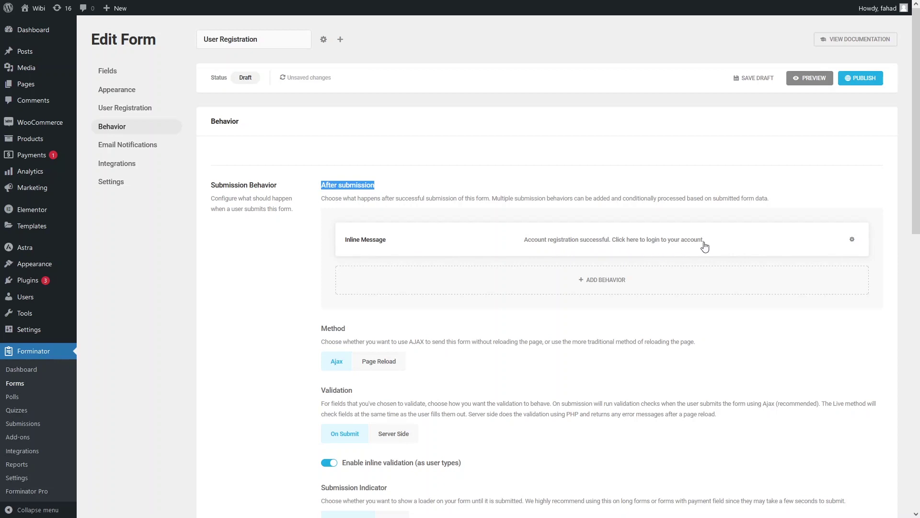
scroll(297, 331, down, 3)
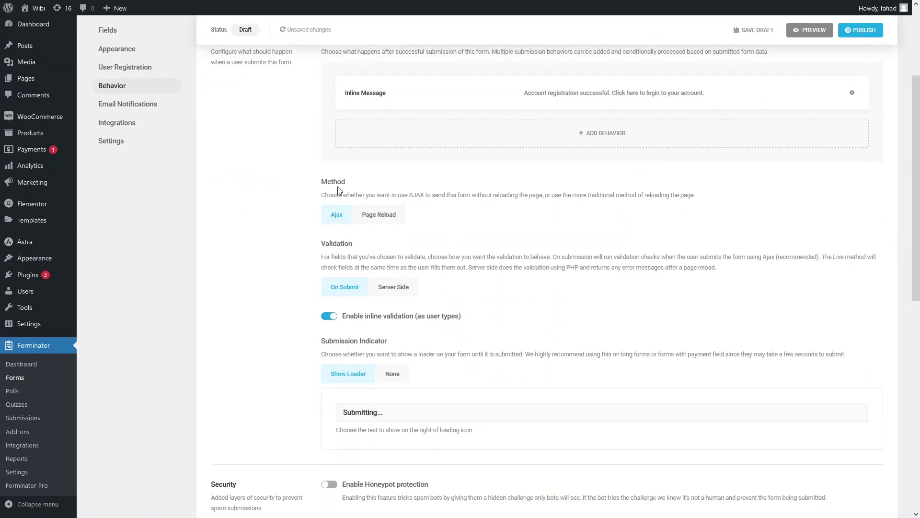
scroll(338, 189, up, 1)
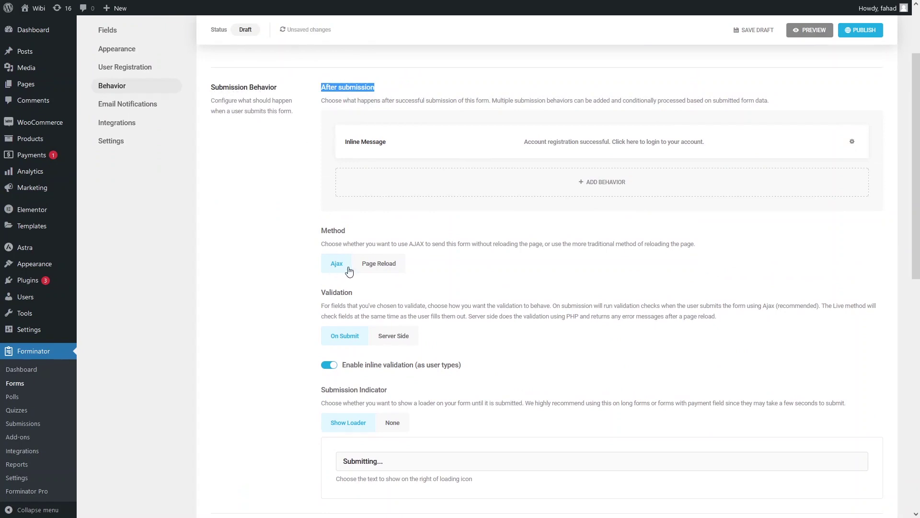
scroll(355, 285, down, 2)
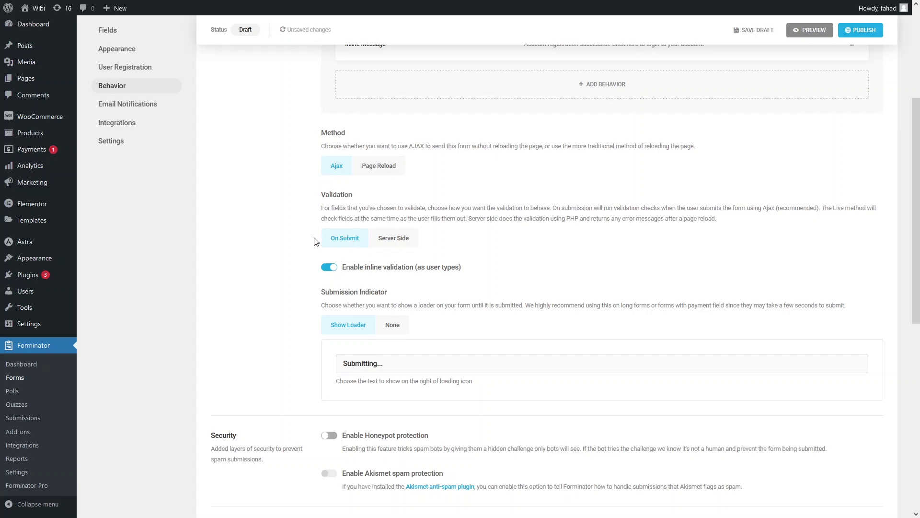
scroll(337, 244, down, 3)
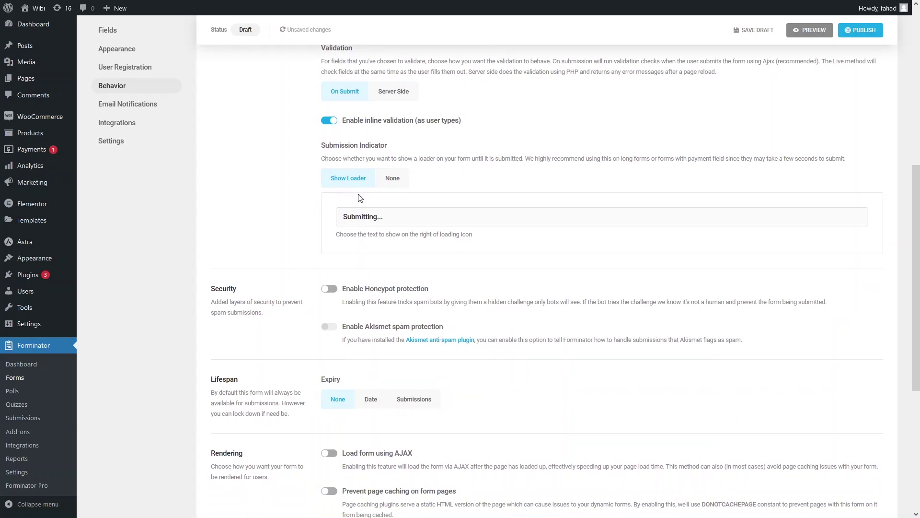
click(390, 216)
drag(390, 216, 325, 228)
click(298, 227)
Step: Turn on Load form using AJAX and Prevent page caching on form pages
scroll(298, 228, down, 3)
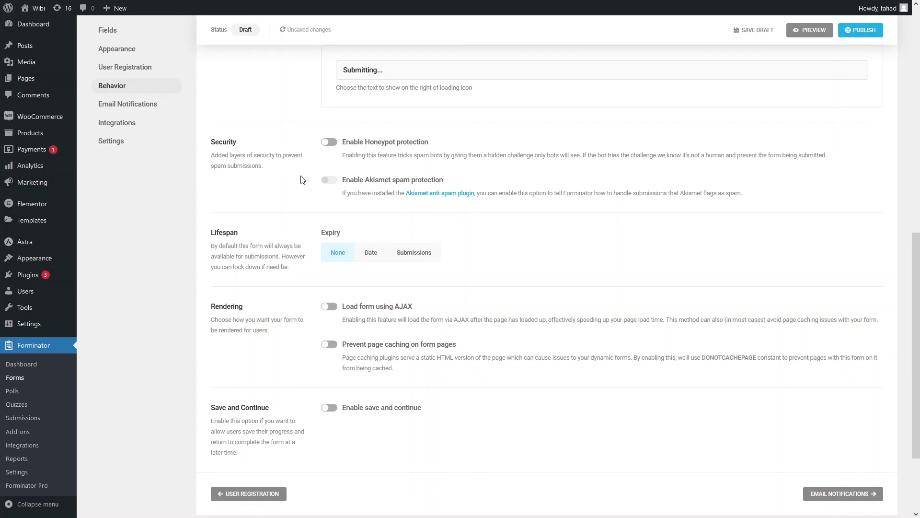
scroll(288, 179, down, 2)
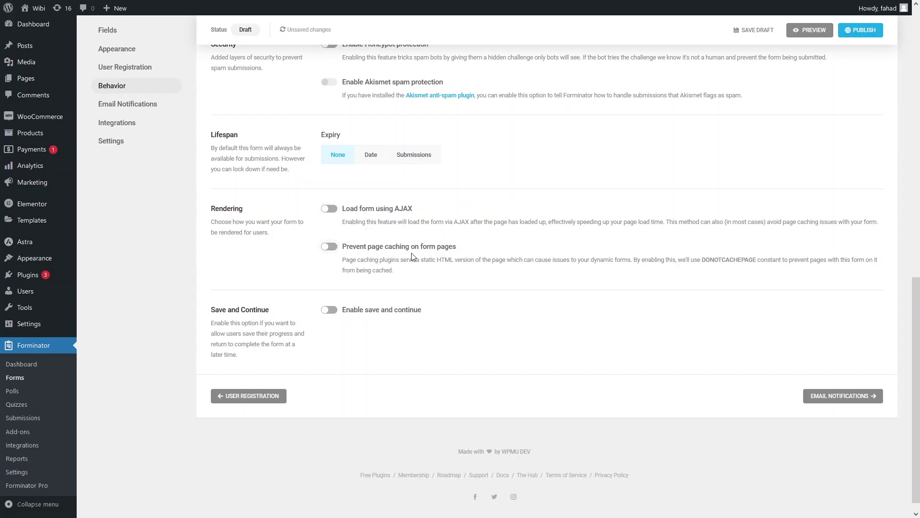
click(329, 246)
click(330, 209)
scroll(282, 293, down, 1)
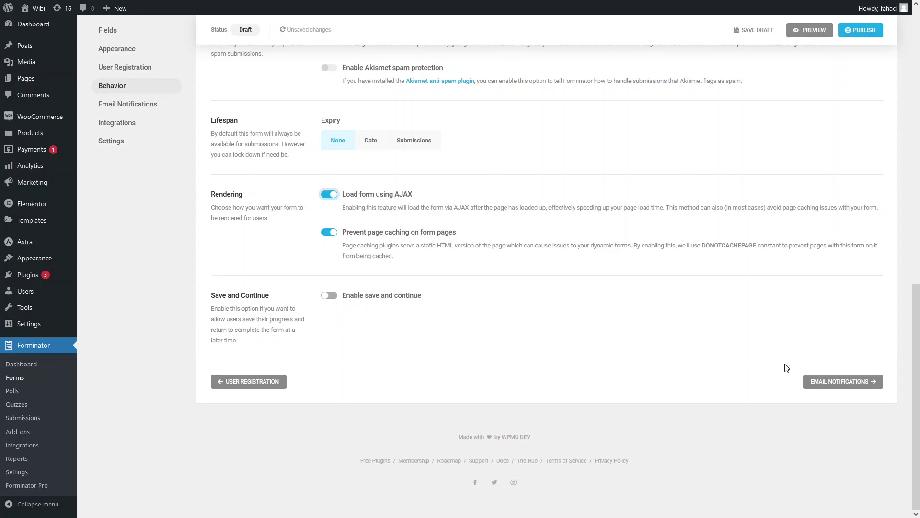
click(830, 382)
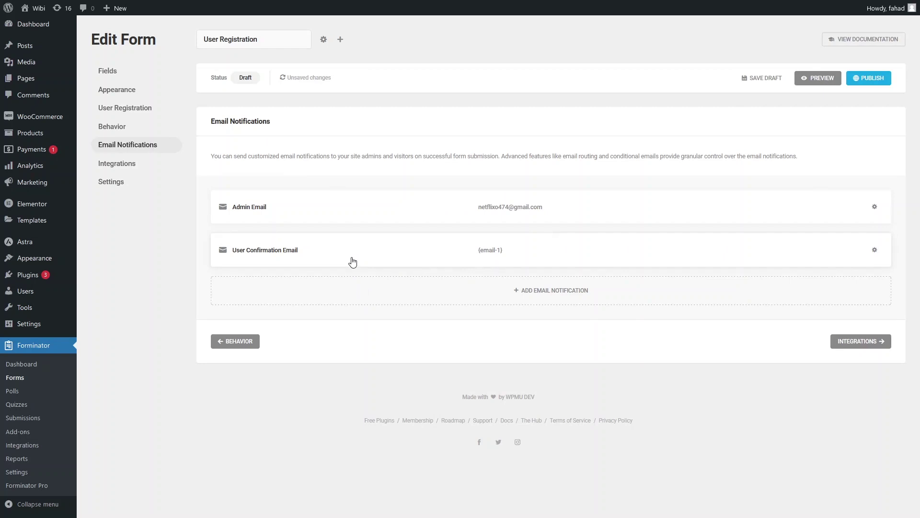
Step: Check the User Confirmation Email's Email, Recipients, Advanced and Conditions tabs, leaving them unchanged
click(353, 261)
scroll(422, 316, down, 2)
scroll(537, 390, down, 1)
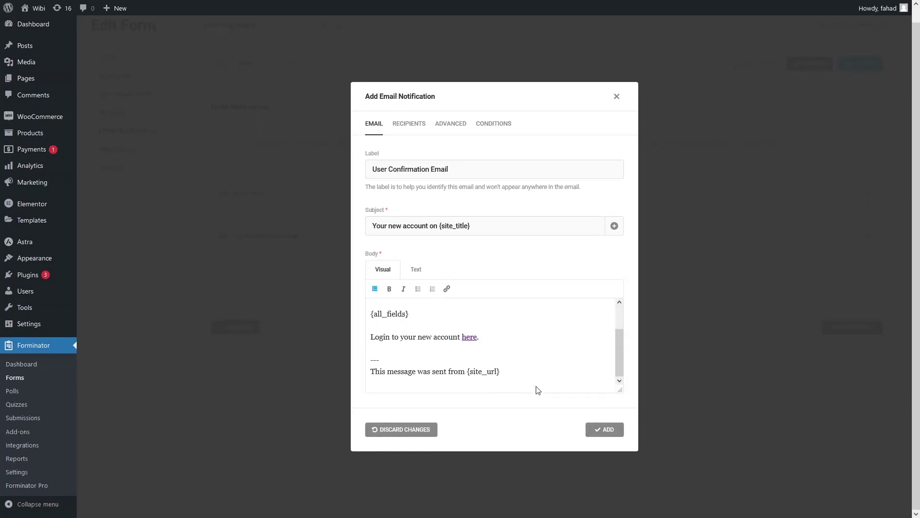
drag(513, 373, 376, 322)
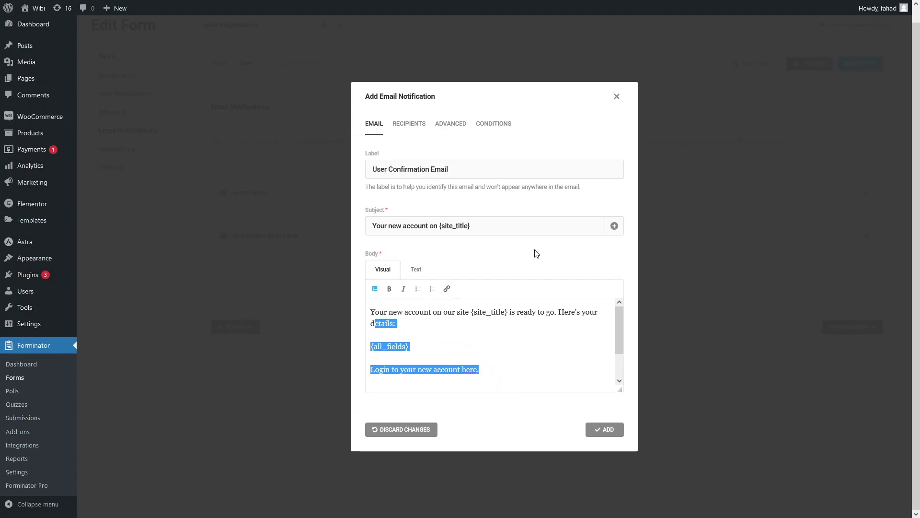
click(412, 132)
click(465, 176)
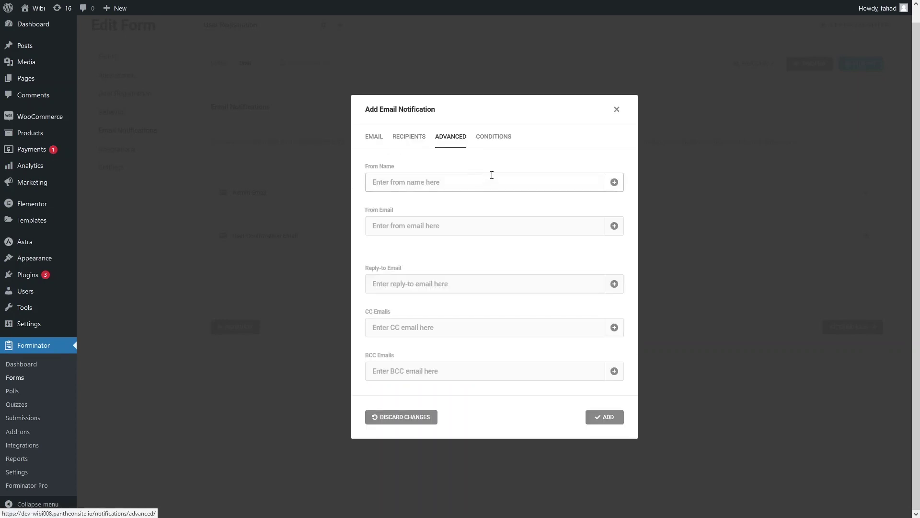
click(499, 141)
click(615, 127)
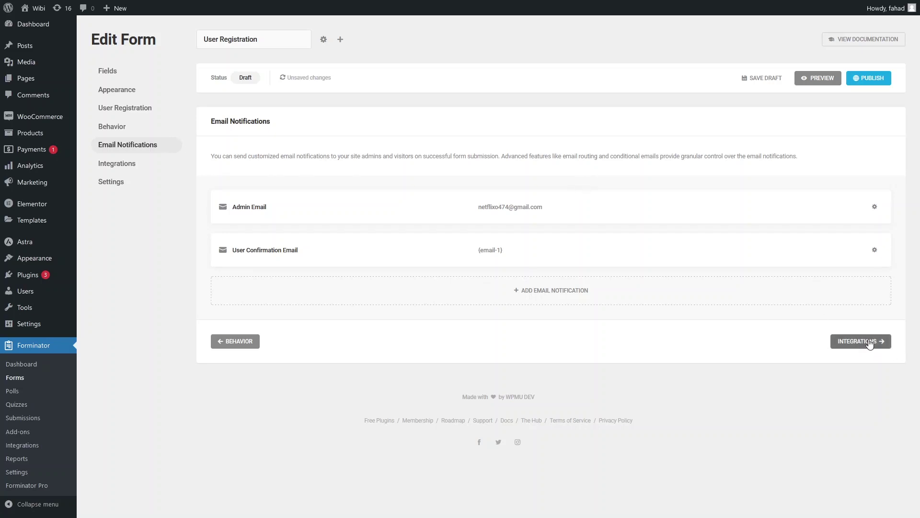
click(868, 341)
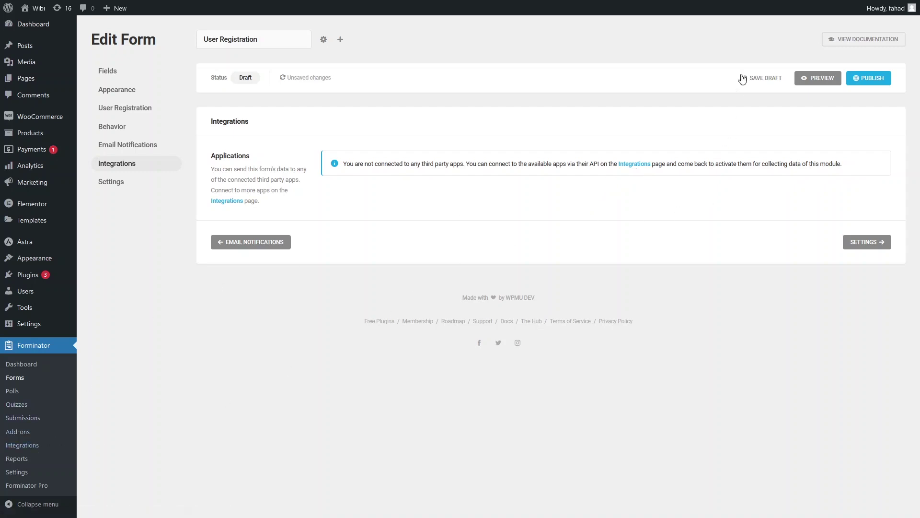
Step: Save the User Registration form as a draft and return to the Forms list
click(764, 79)
click(41, 449)
scroll(200, 273, down, 3)
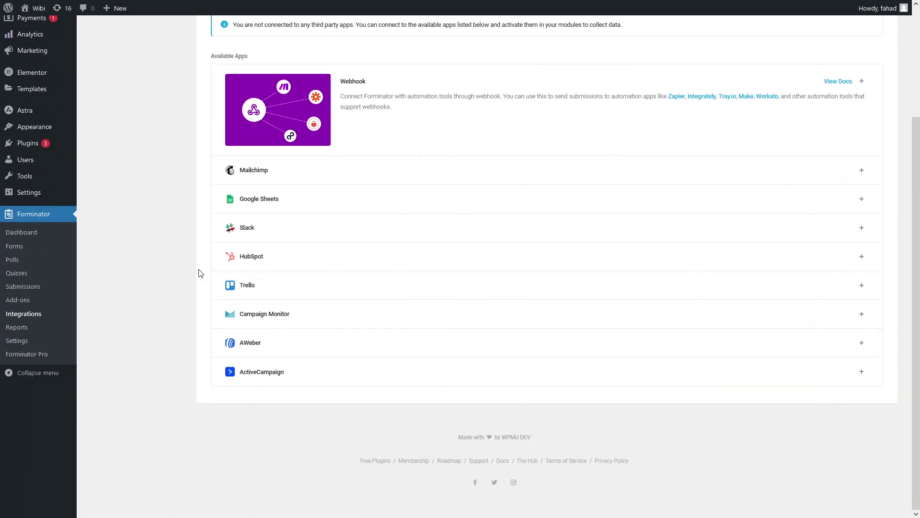
scroll(200, 273, up, 2)
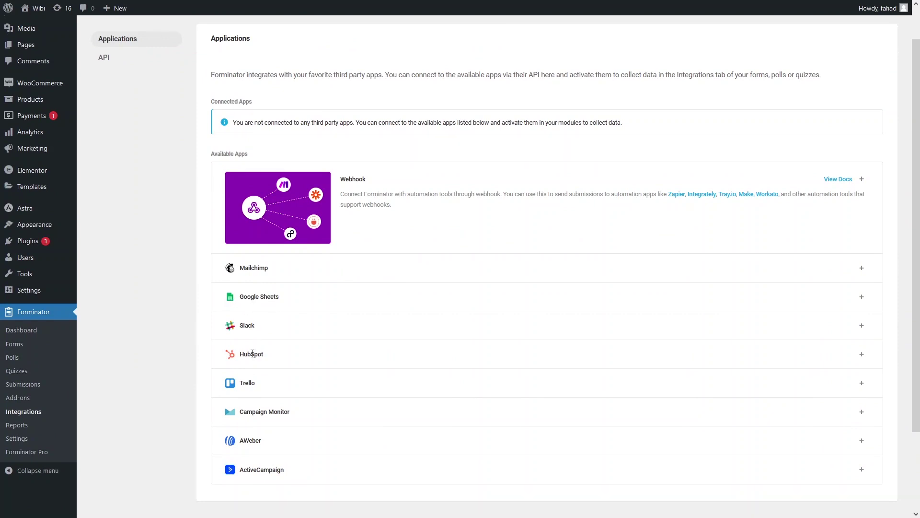
click(40, 348)
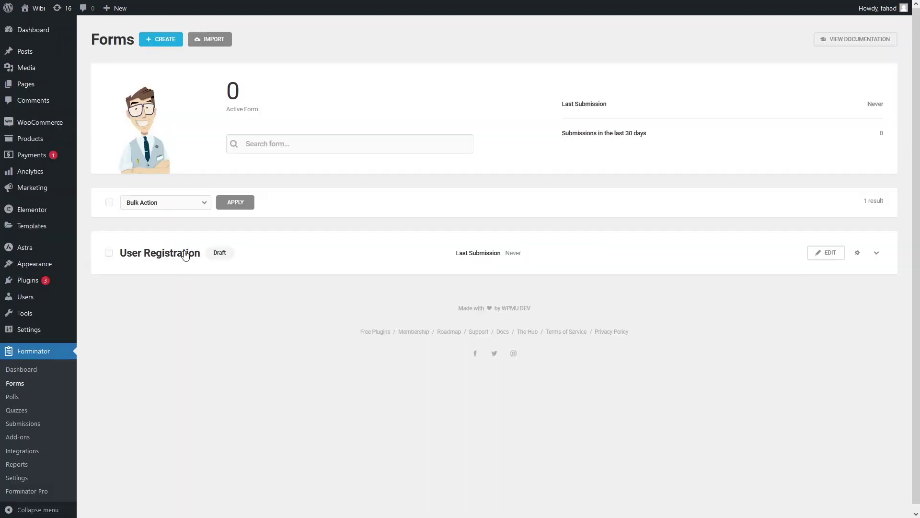
Step: Reopen the User Registration form from the Forms list and view its Settings section
click(186, 254)
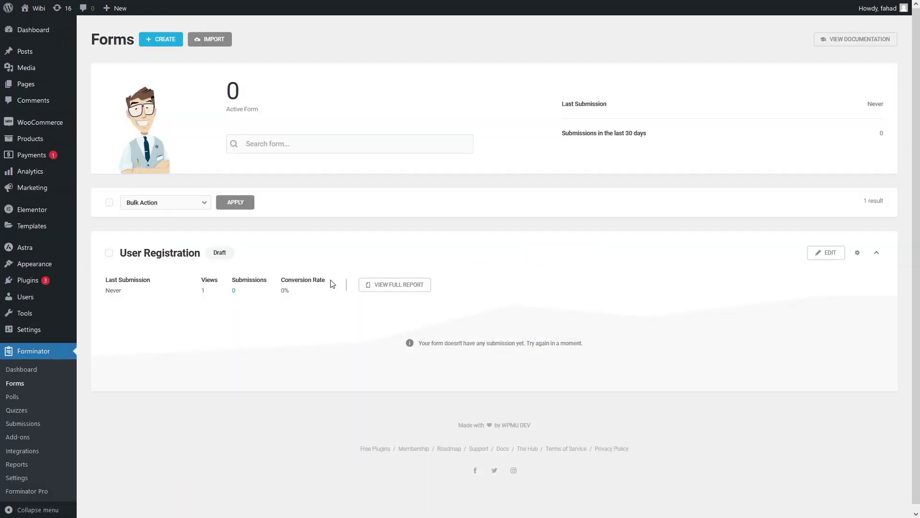
click(828, 254)
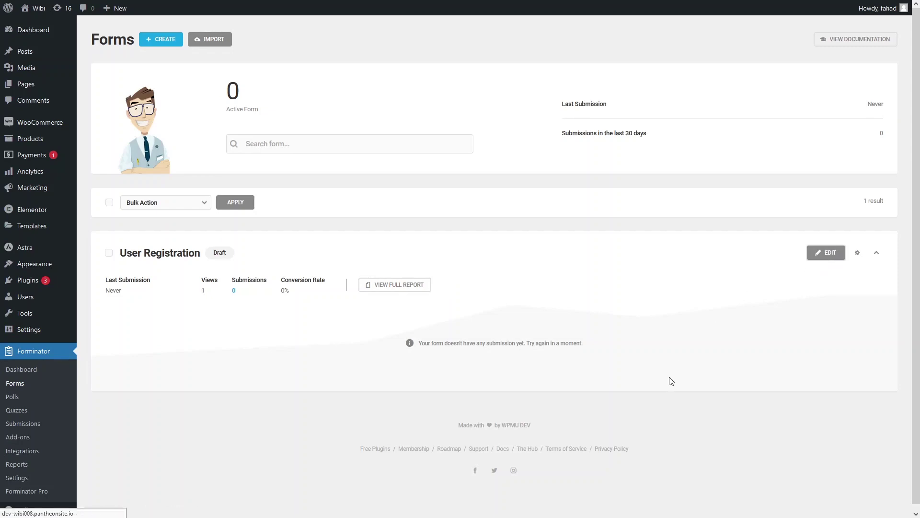
click(118, 182)
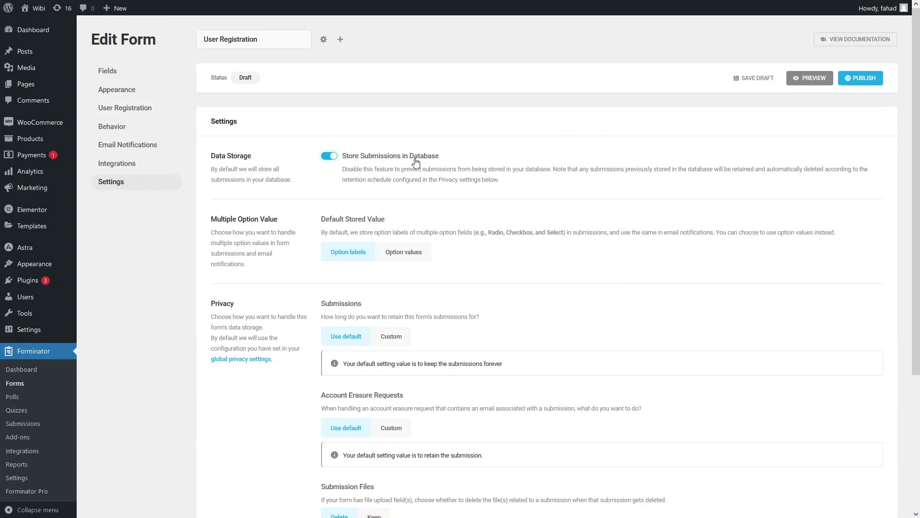
scroll(334, 168, down, 3)
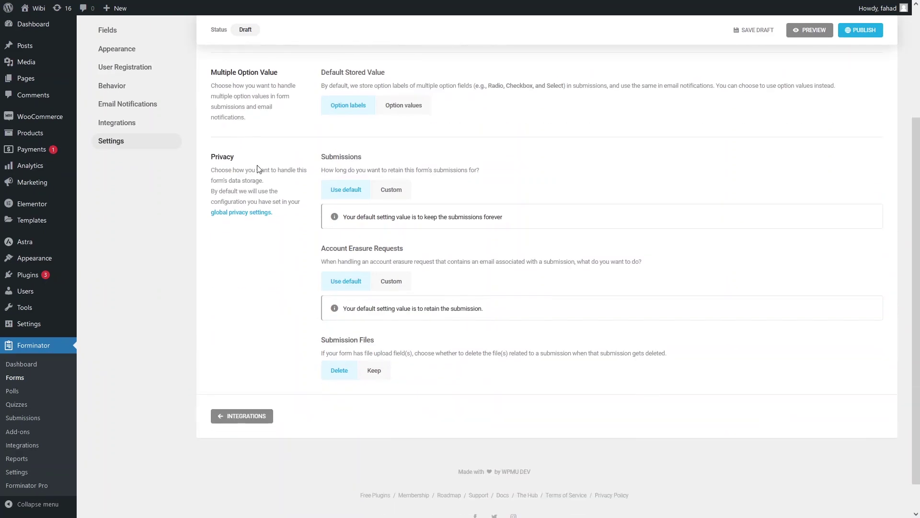
scroll(259, 174, up, 1)
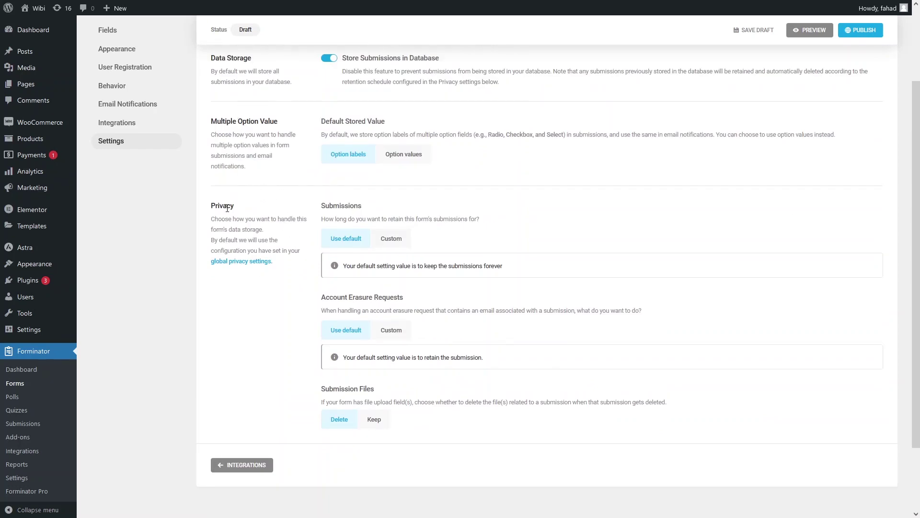
scroll(229, 208, up, 2)
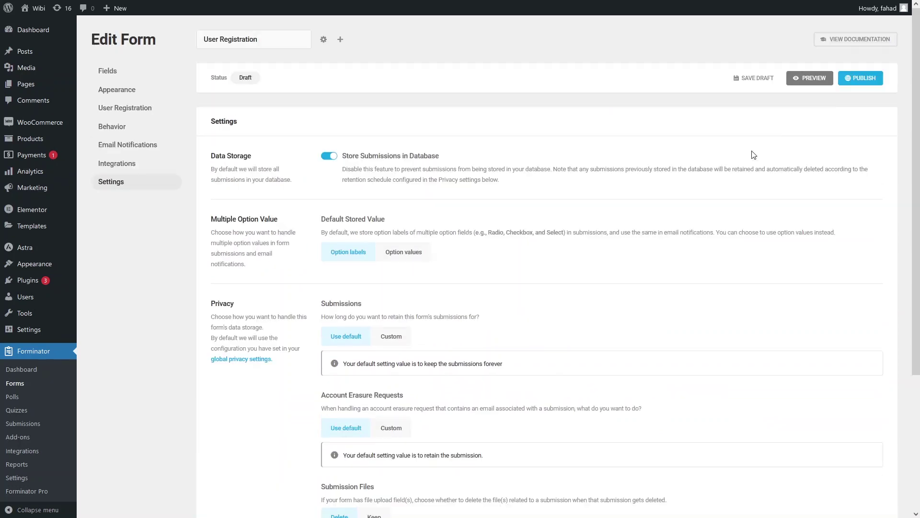
Step: Preview the User Registration form, publish it and select its shortcode [forminator_form id="83"]
click(814, 78)
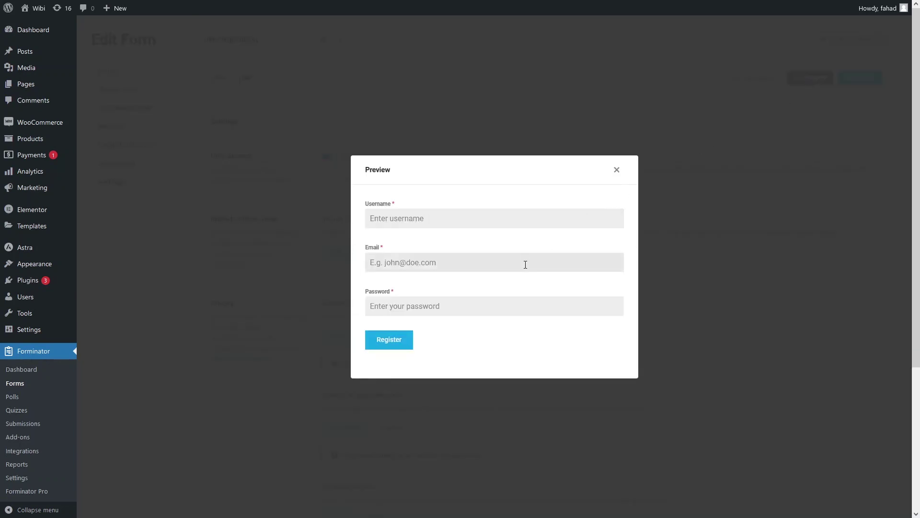
click(617, 171)
click(863, 78)
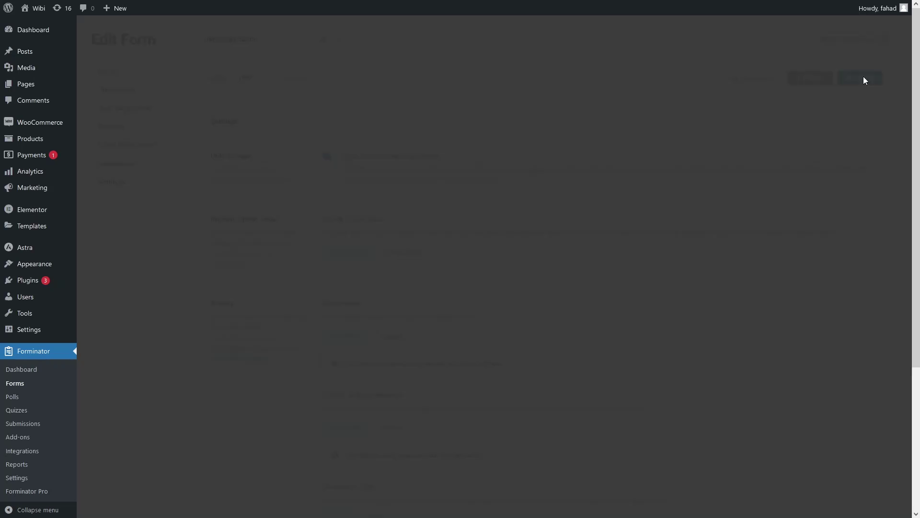
drag(511, 294, 432, 299)
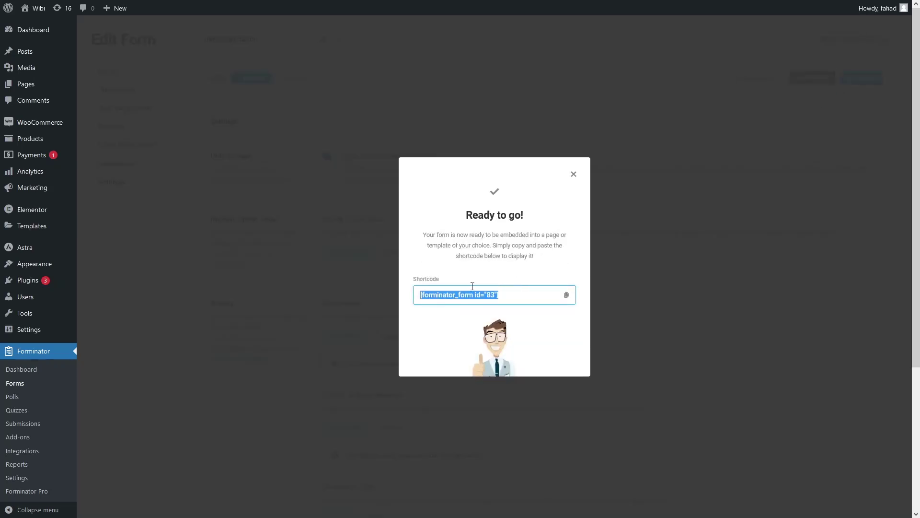
click(575, 175)
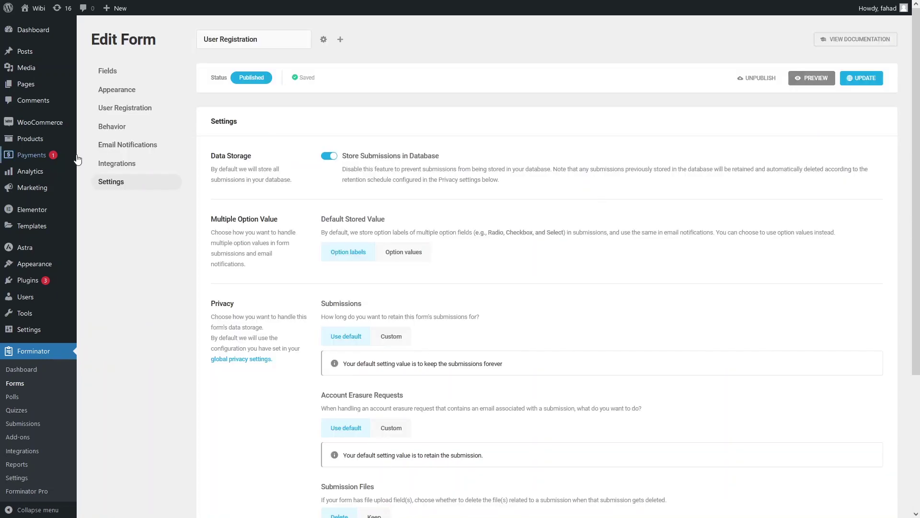
mouse_move(26, 88)
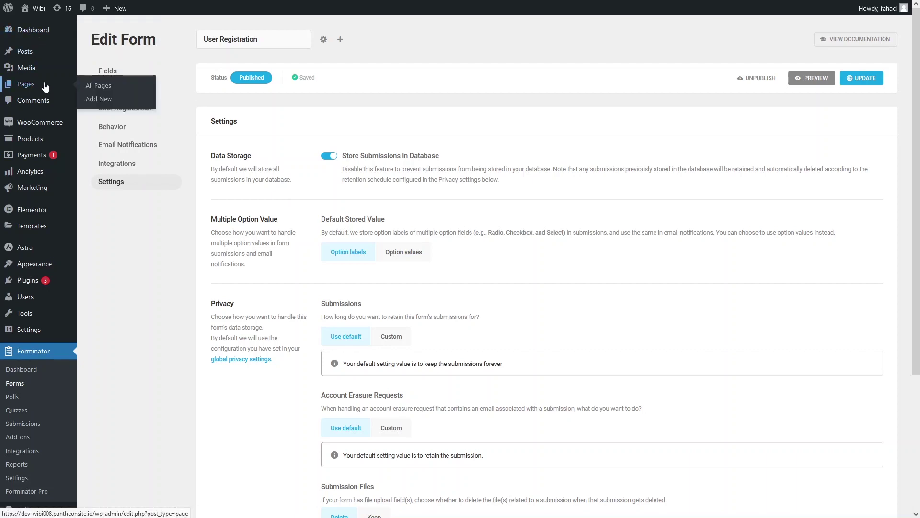
Step: Create a new page in Elementor and add a 25/50/25 three-column section
click(102, 99)
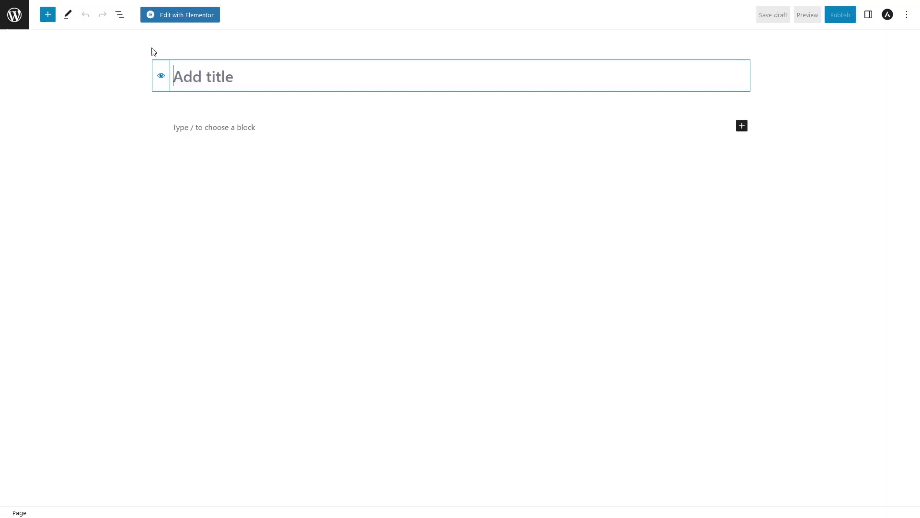
click(174, 17)
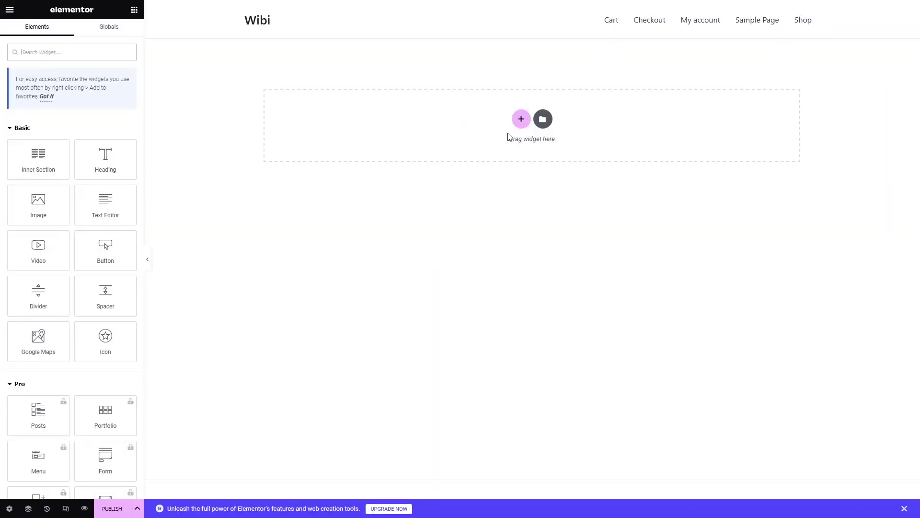
click(521, 119)
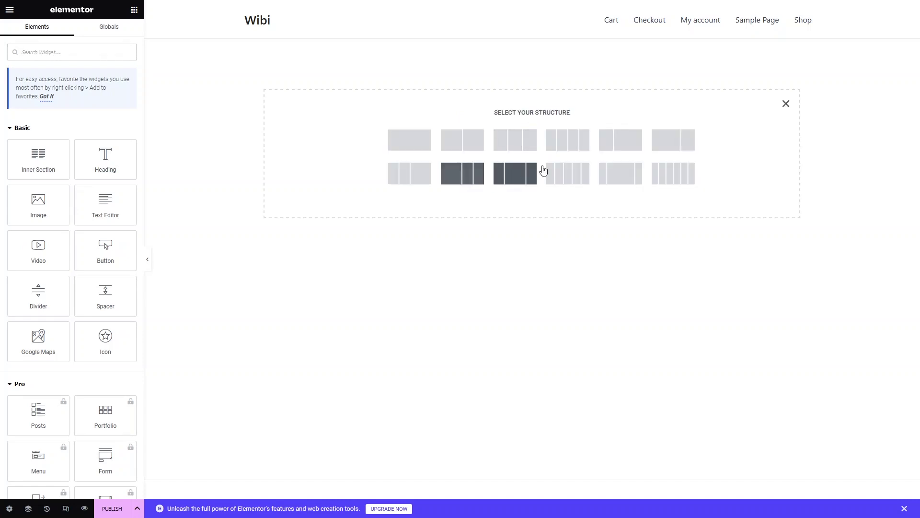
click(519, 180)
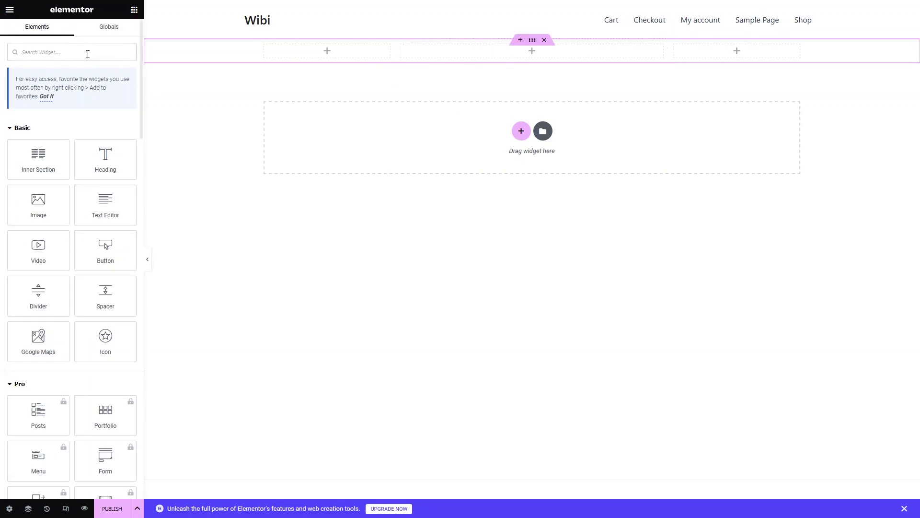
Step: Add the Forminator Widget from the WordPress category to the first column
scroll(37, 120, down, 1)
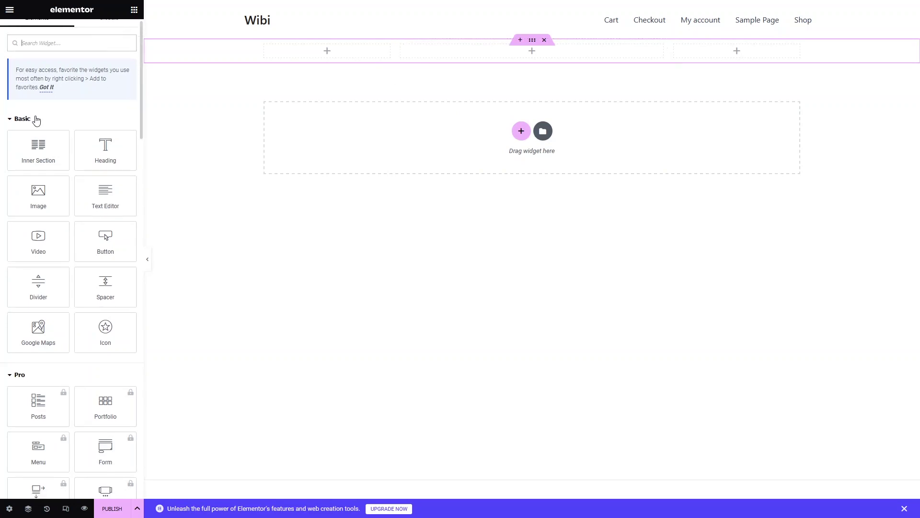
scroll(36, 120, down, 15)
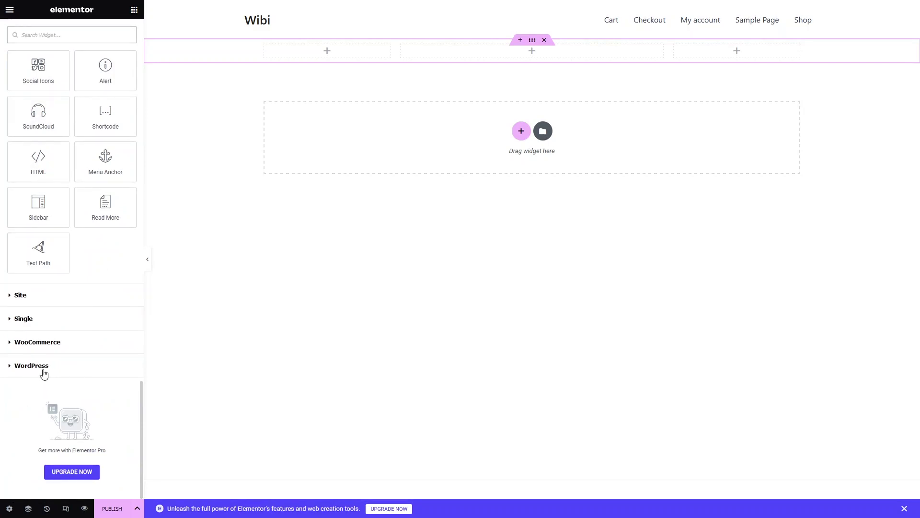
click(45, 369)
scroll(39, 325, down, 8)
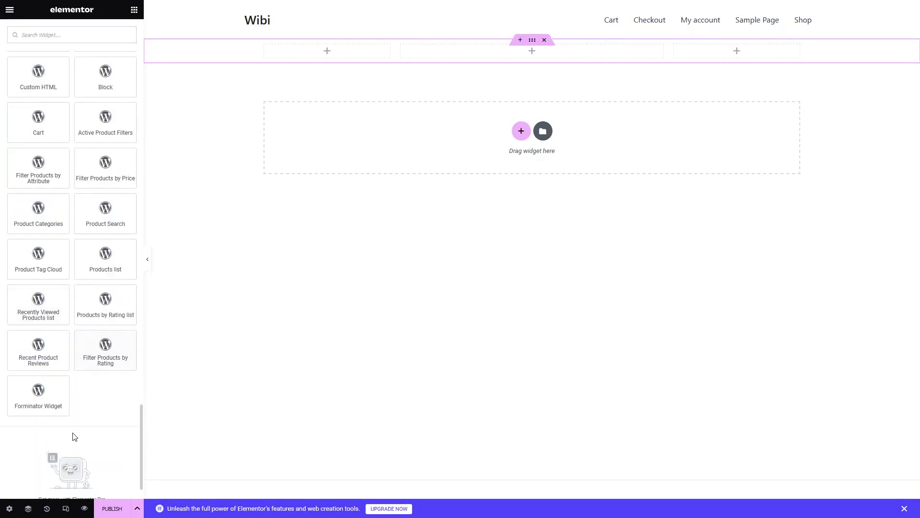
click(43, 406)
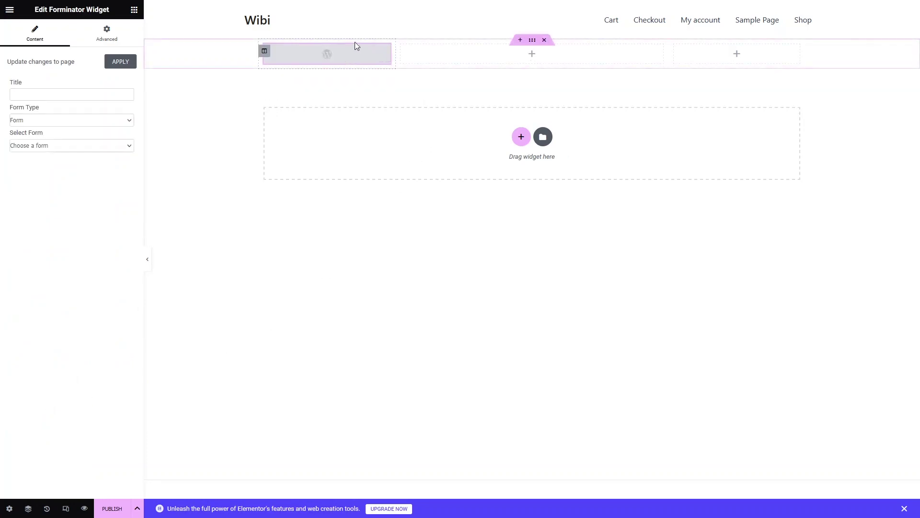
Step: Move the Forminator widget to the middle column and set it to 'User Registration - ID: 83'
drag(332, 50, 508, 51)
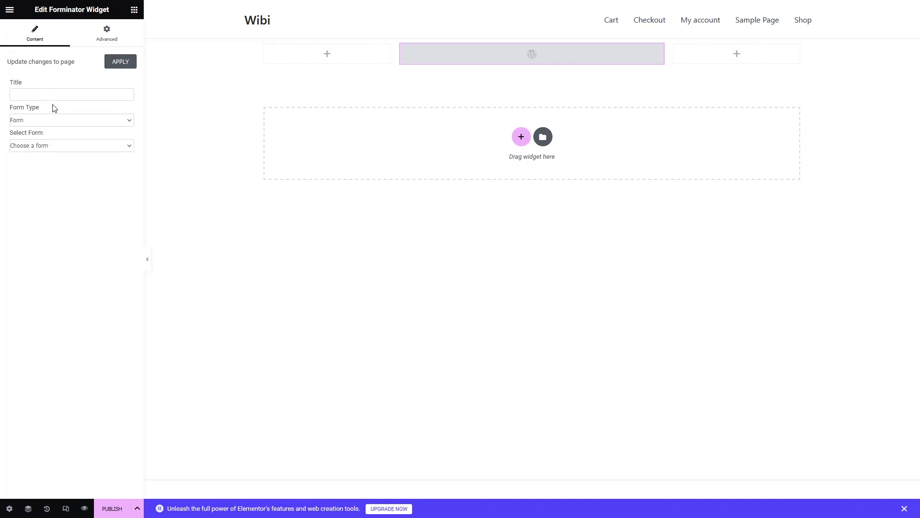
click(104, 145)
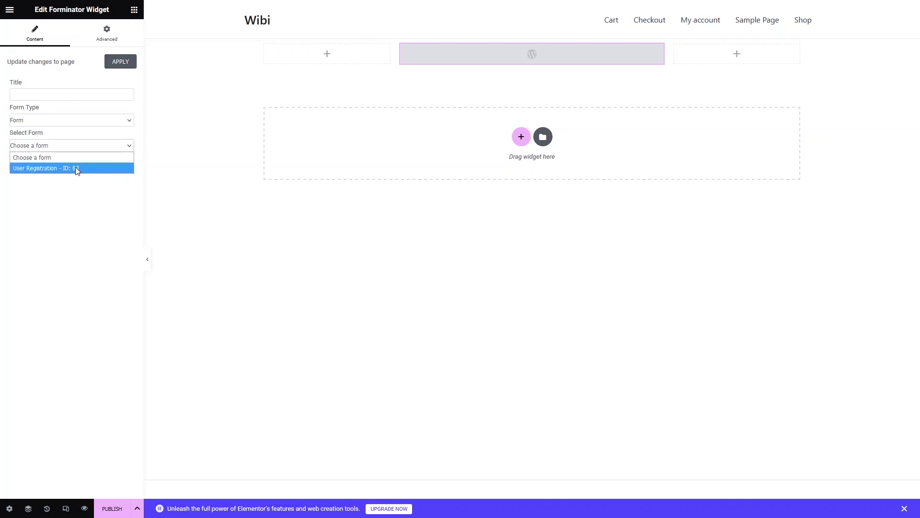
click(42, 169)
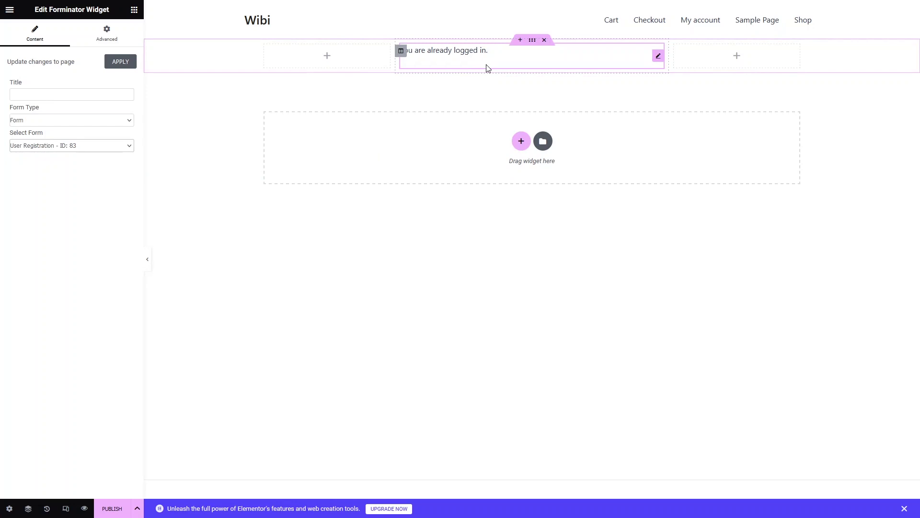
click(127, 66)
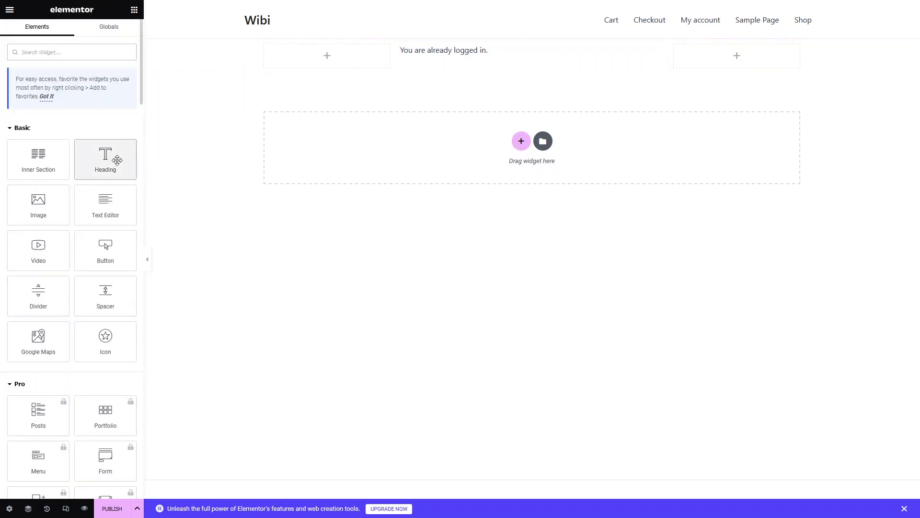
Step: Add an H1 Heading widget reading Sign Up in a new section below the form
drag(113, 158, 483, 155)
triple_click(375, 85)
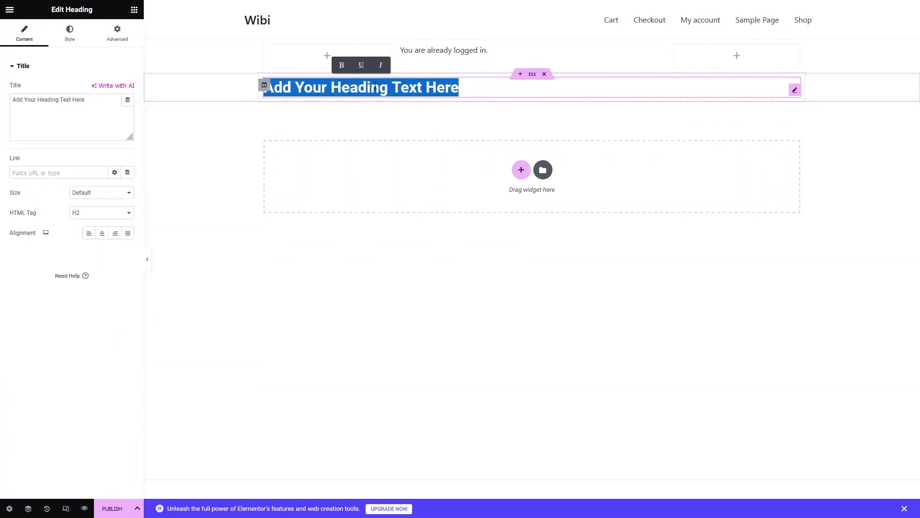
text(Su)
text(ign Up)
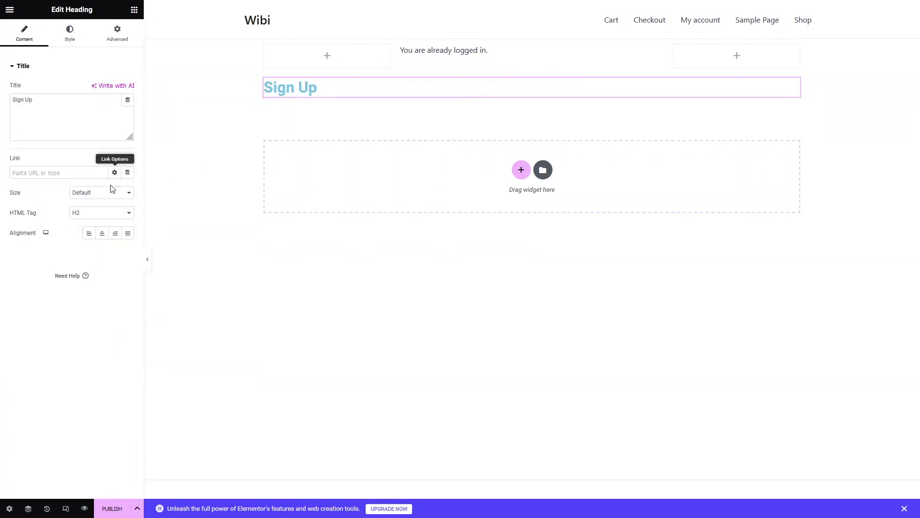
click(119, 212)
click(93, 226)
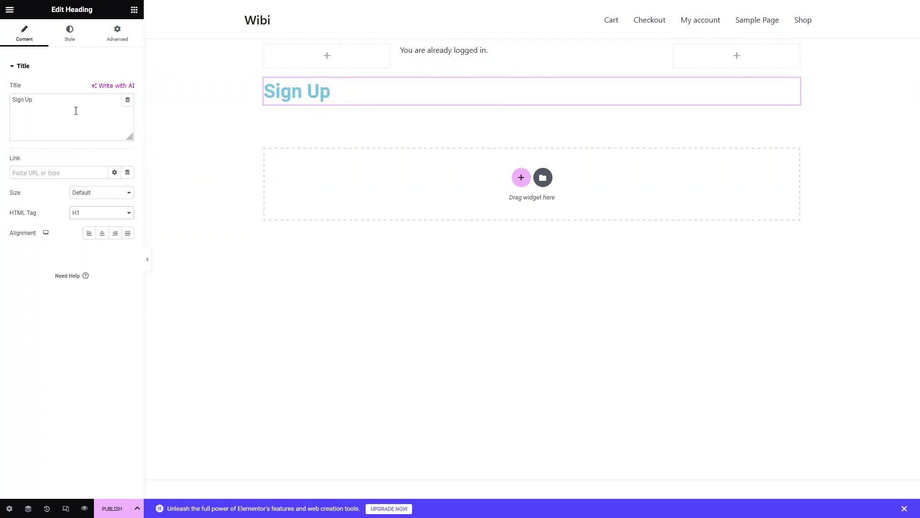
Step: Set the Sign Up heading's text colour to black
click(73, 38)
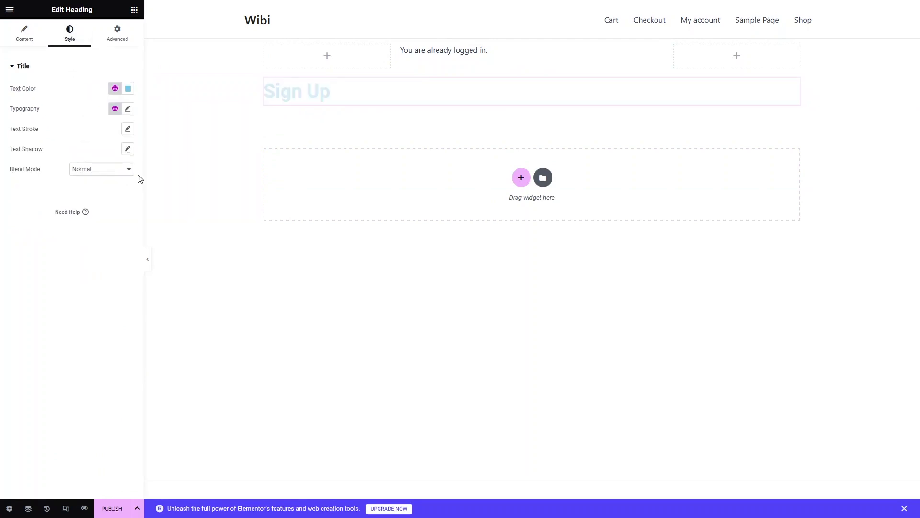
click(128, 89)
drag(111, 191, 48, 207)
click(197, 280)
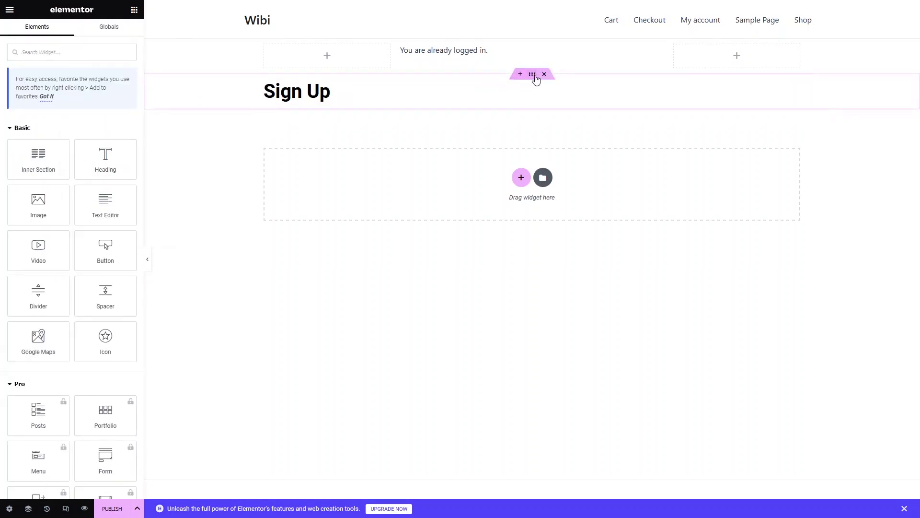
Step: Move the Sign Up section above the form, center the heading, and publish the page
drag(534, 75, 529, 46)
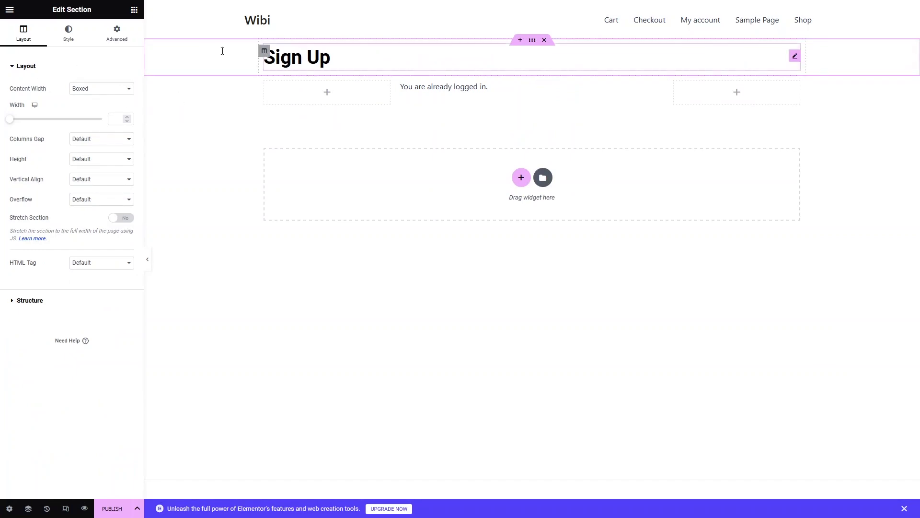
click(268, 54)
click(72, 31)
click(35, 33)
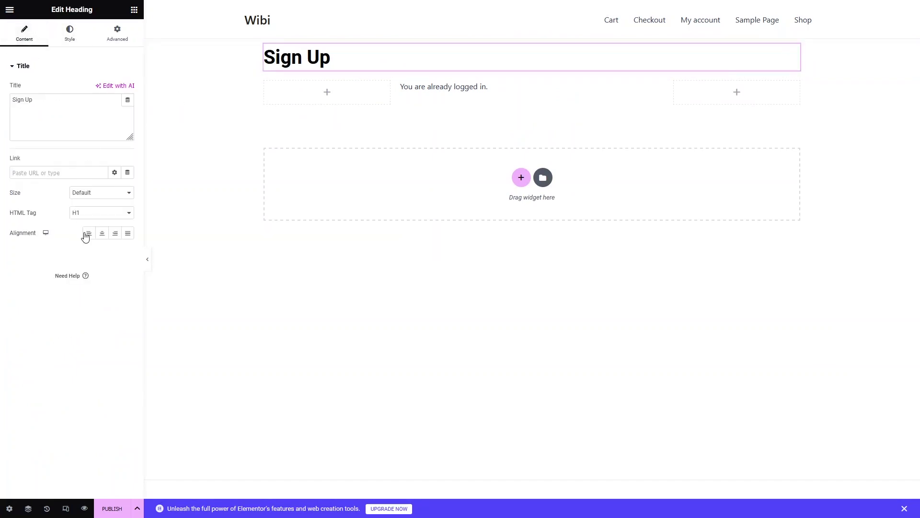
click(102, 233)
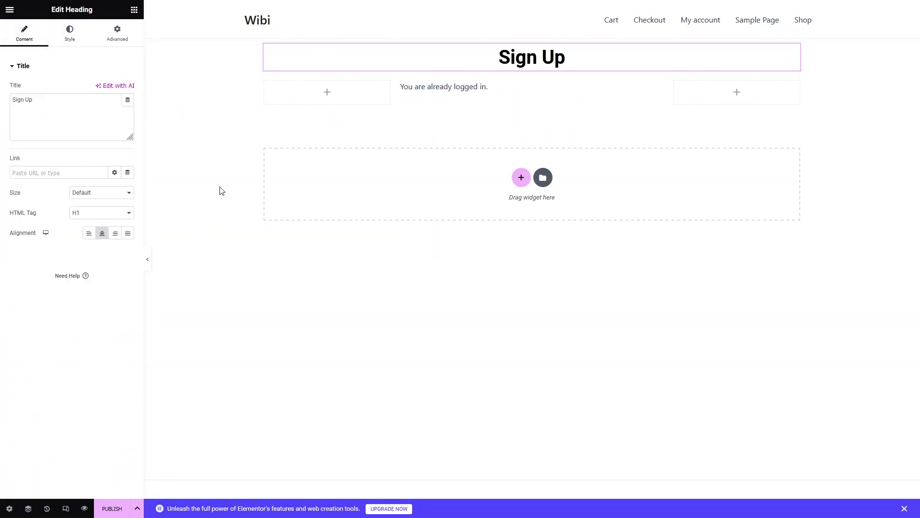
click(115, 514)
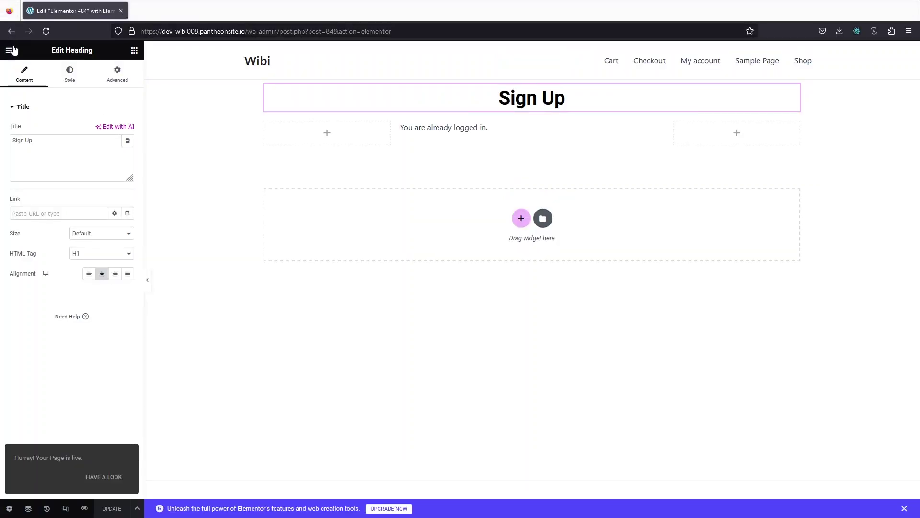
Step: Leave Elementor and Quick Edit the Elementor #84 page to title and slug Sign Up
click(11, 49)
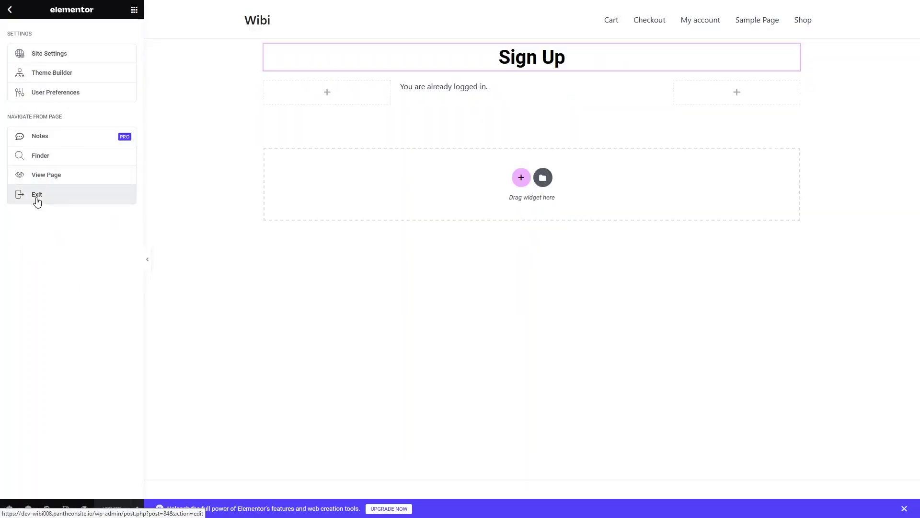
click(38, 202)
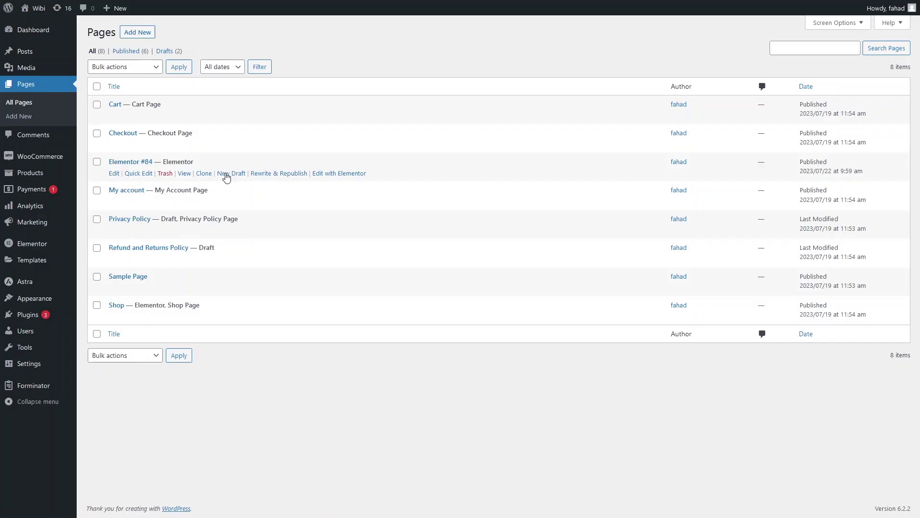
click(141, 175)
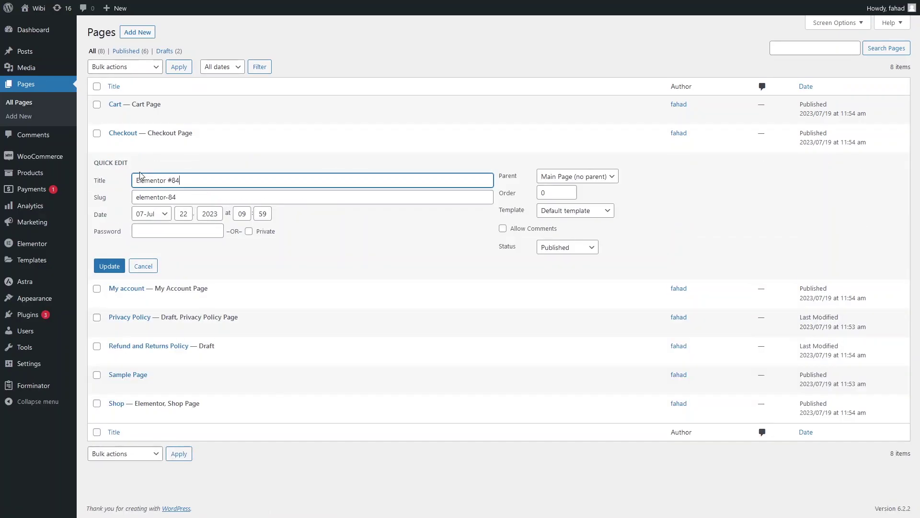
drag(181, 181, 112, 189)
text(Sign Up)
key(ctrl+a)
key(ctrl+c)
key(Tab)
key(ctrl+v)
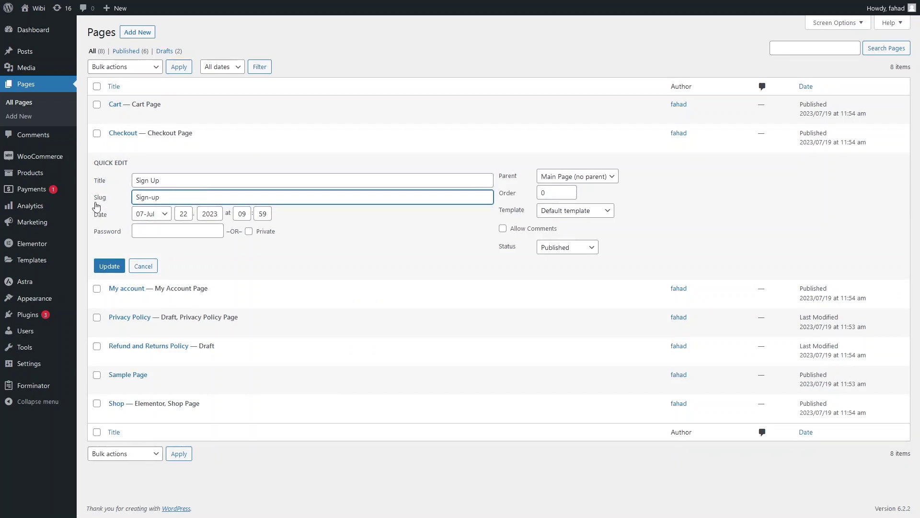
click(113, 266)
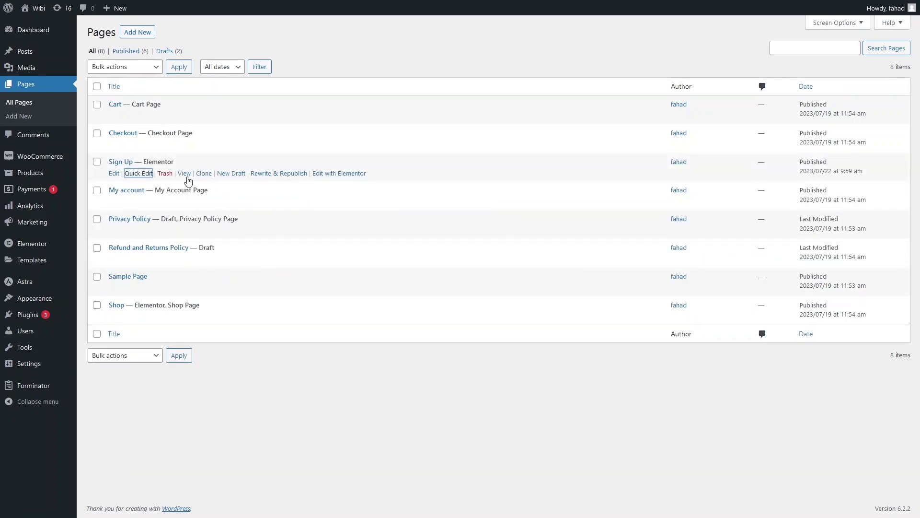
click(186, 175)
Step: Copy the live Sign Up page's web address from the Firefox address bar
mouse_move(197, 2)
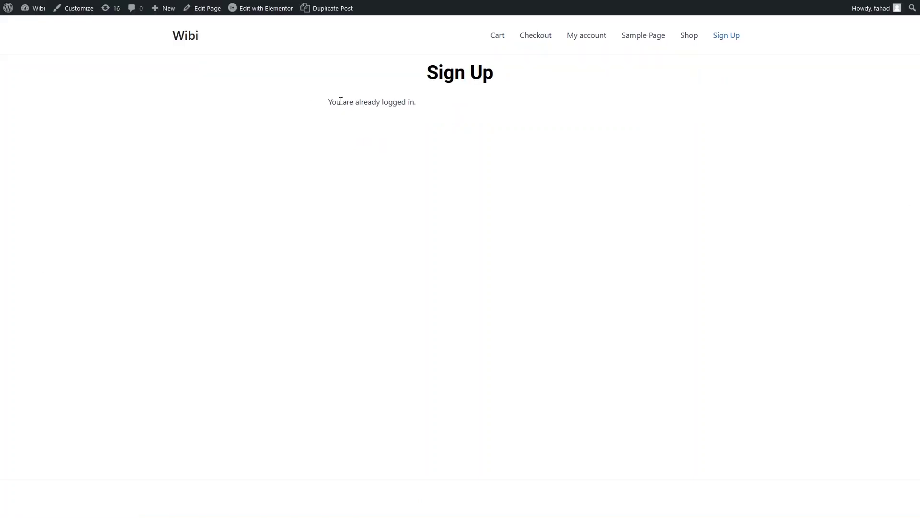
mouse_move(304, 4)
click(124, 31)
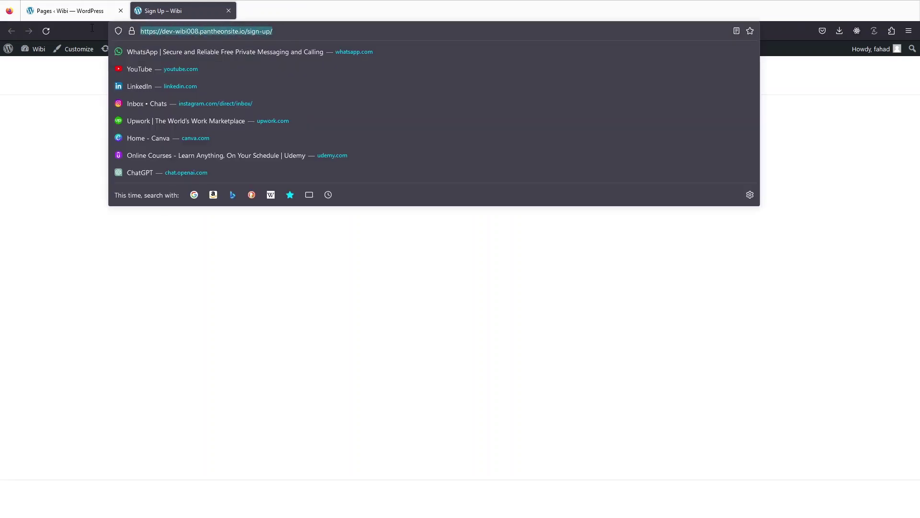
key(Escape)
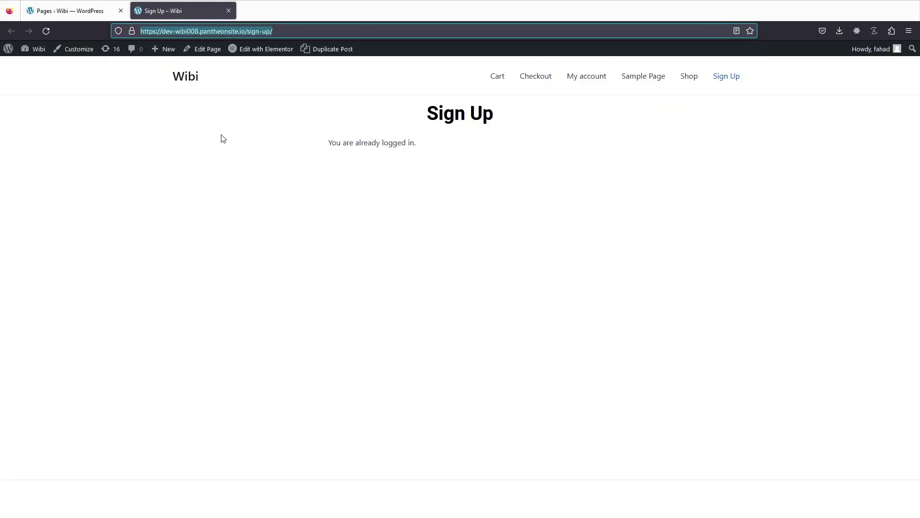
click(247, 143)
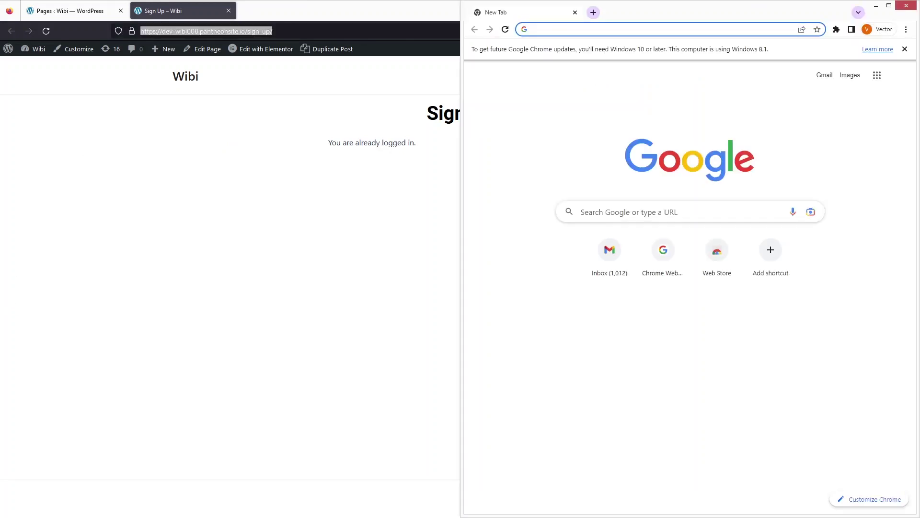
Step: In Chrome, register a test account on the Sign Up page with a username, email and password, then return to Firefox
key(ctrl+v)
key(Return)
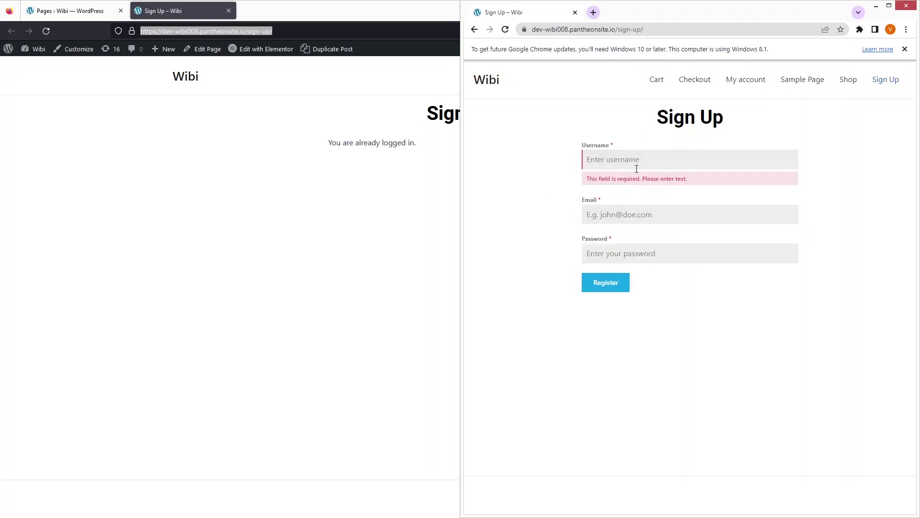
click(633, 163)
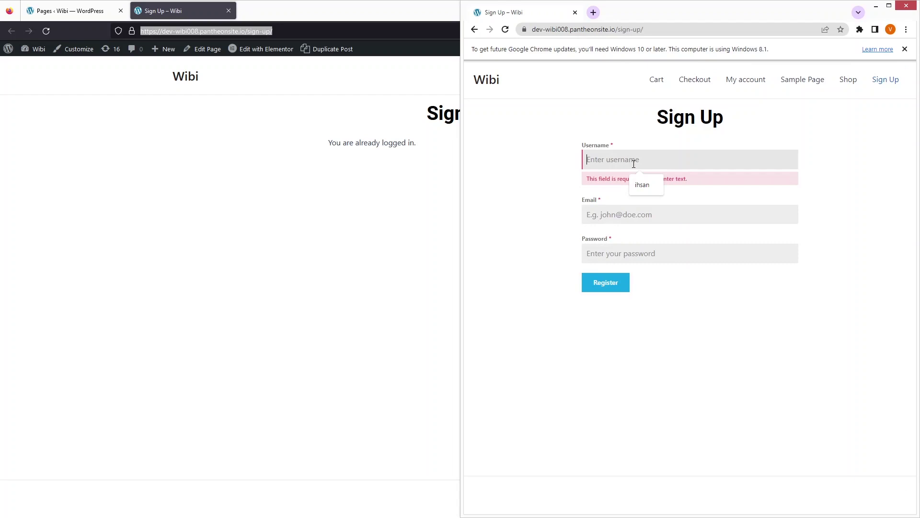
text(ahsna)
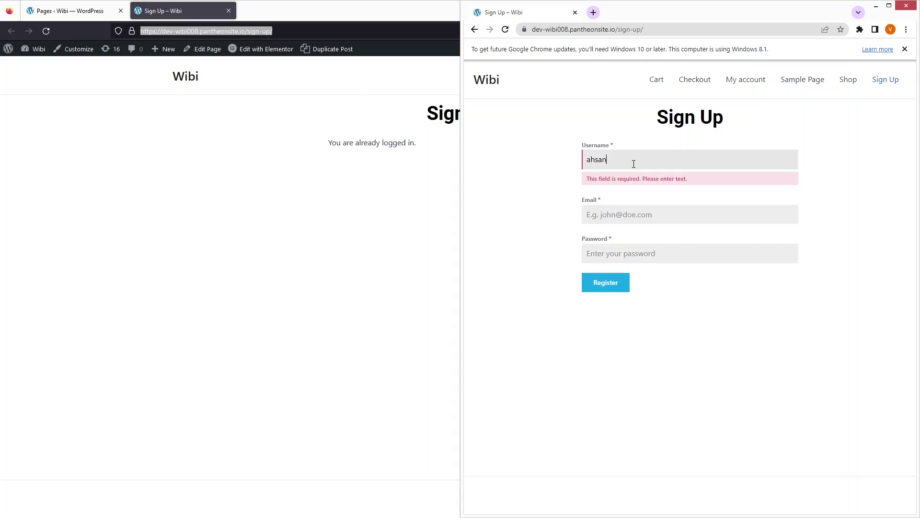
key(Tab)
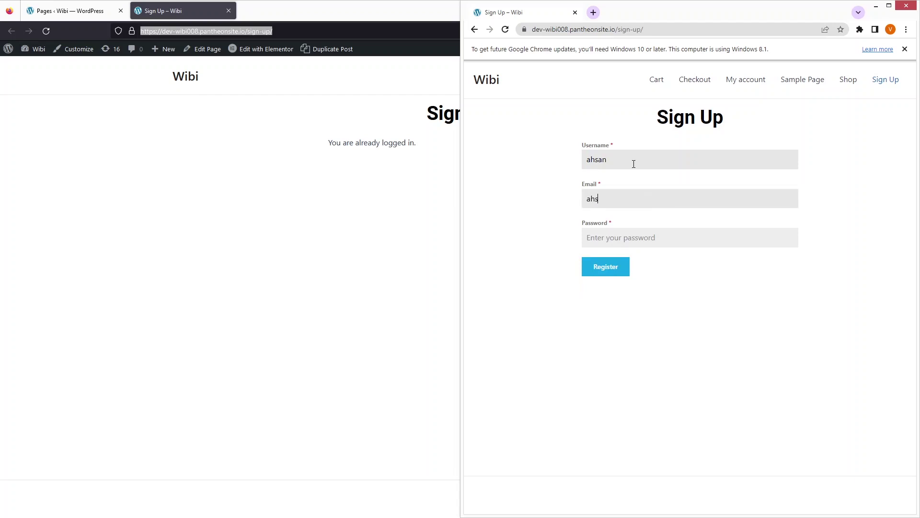
key(Tab)
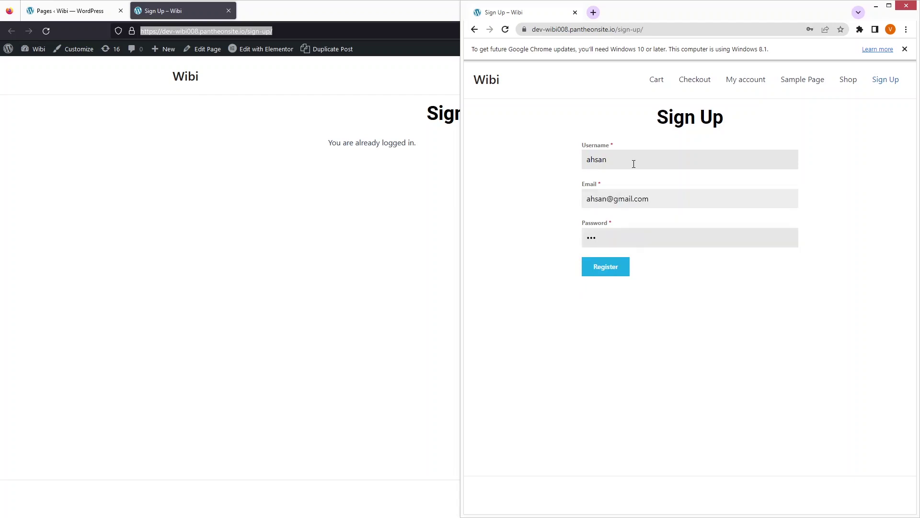
click(604, 265)
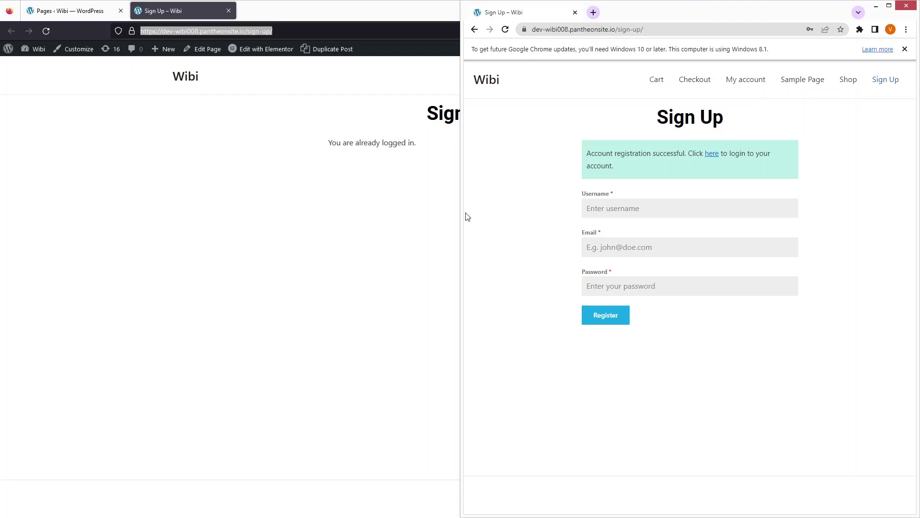
click(302, 234)
mouse_move(104, 4)
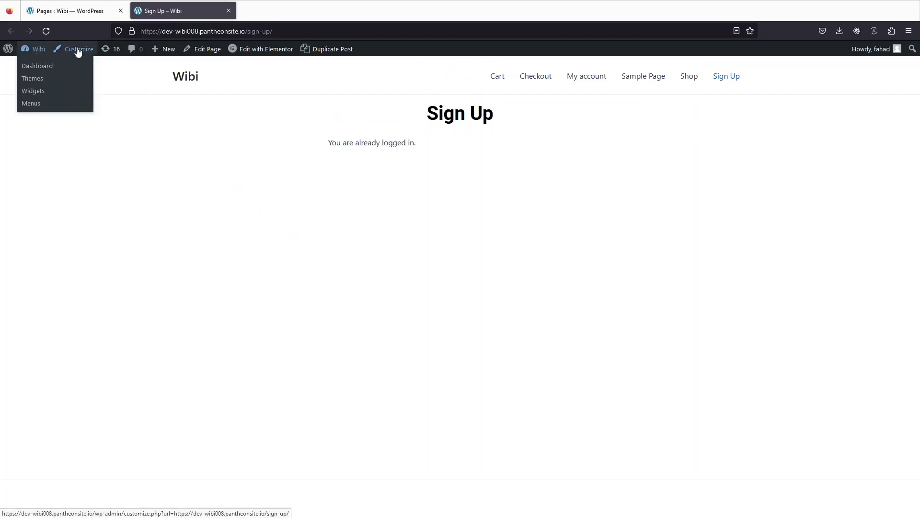
Step: Filter All Users to Subscriber (2) to confirm the newly registered test account is listed
click(37, 26)
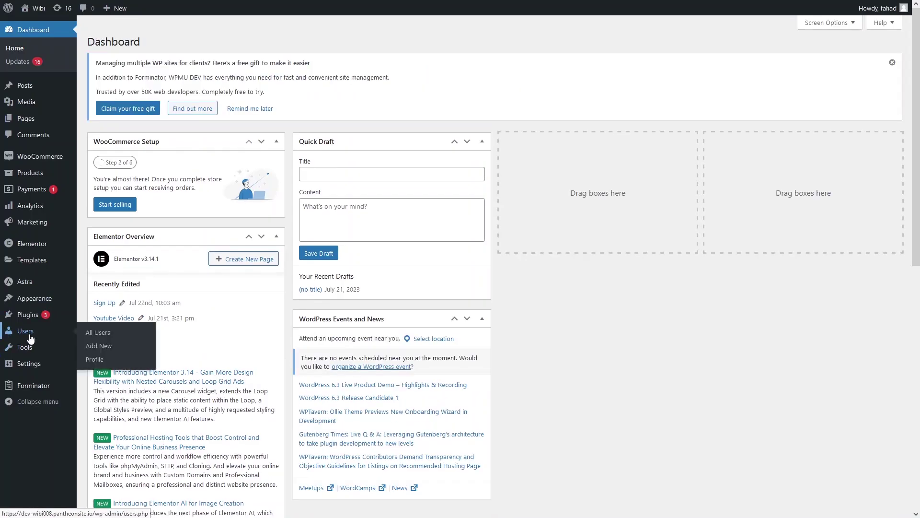
click(28, 334)
click(190, 52)
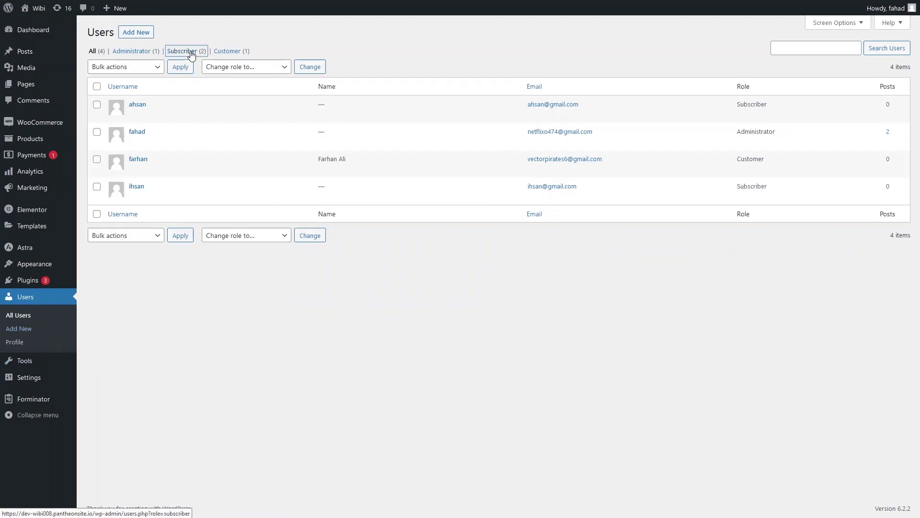
mouse_move(148, 113)
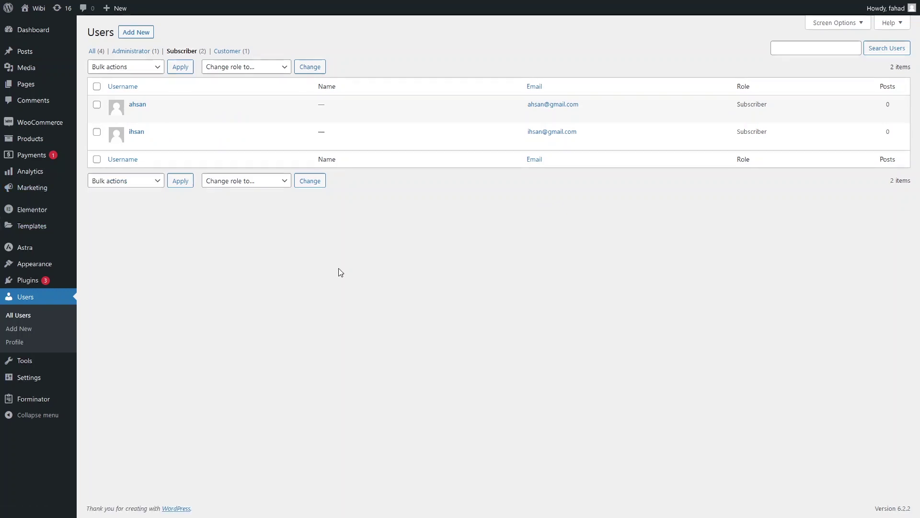
mouse_move(42, 402)
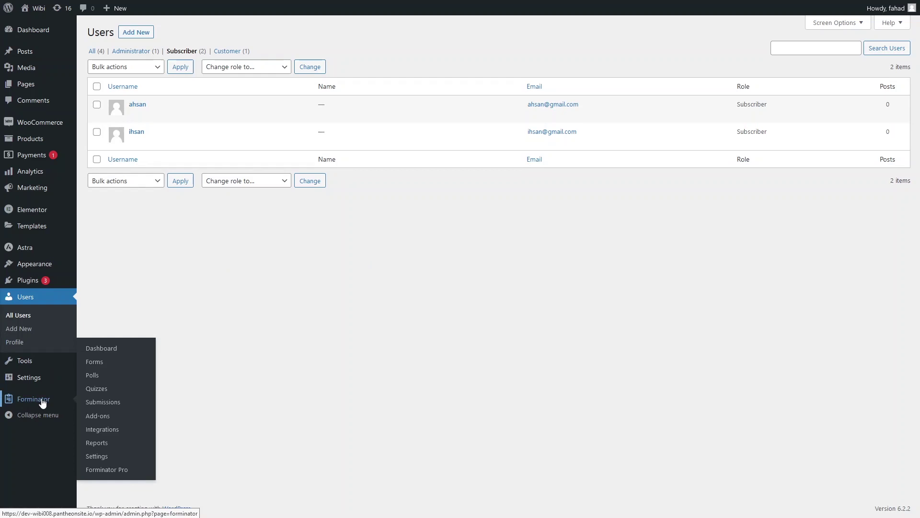
Step: Create a new Forminator form named User Login from the Login template
click(108, 364)
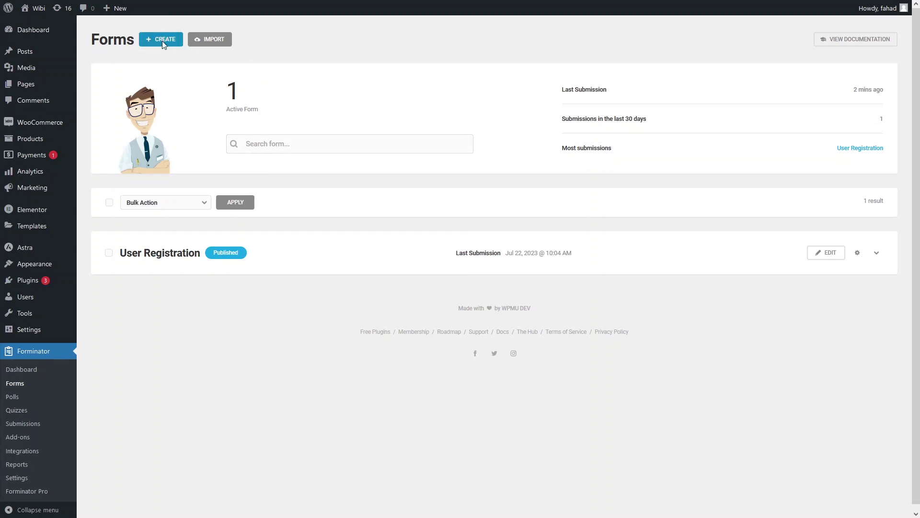
click(162, 42)
click(563, 272)
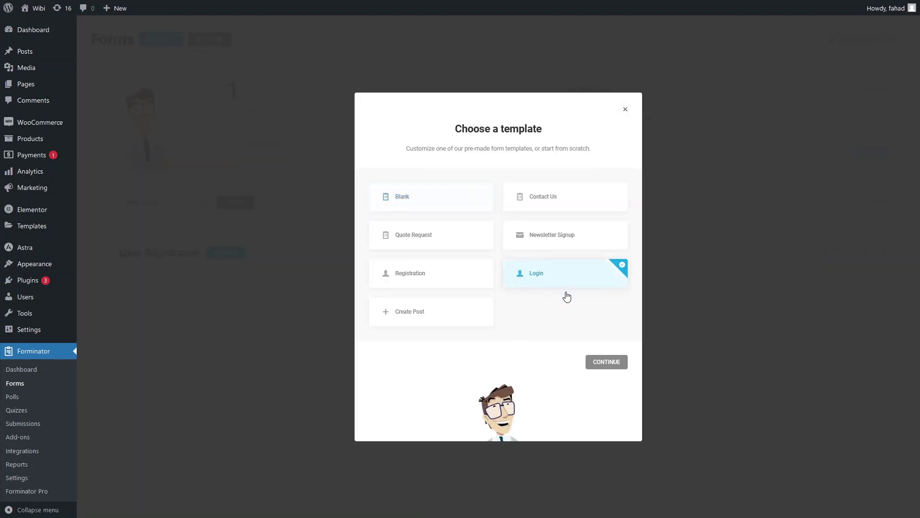
click(600, 363)
click(549, 314)
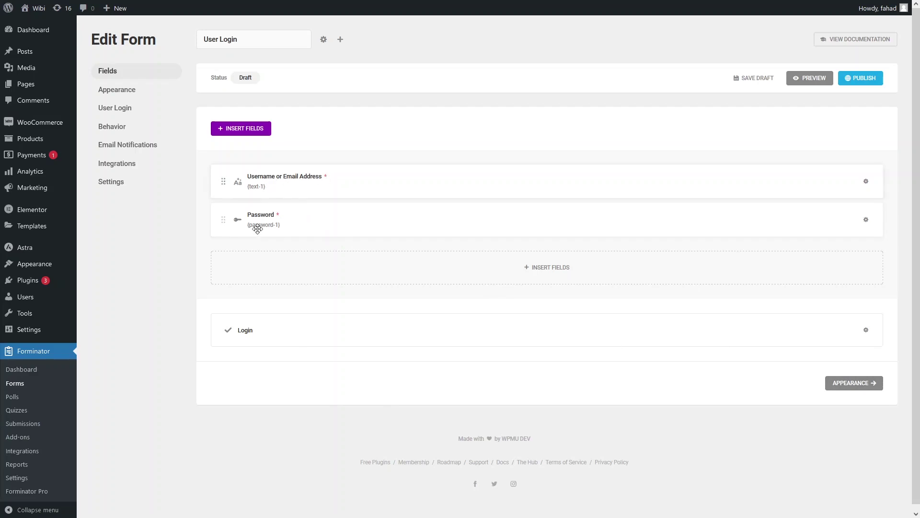
Step: Give the User Login form the Flat design style
click(836, 391)
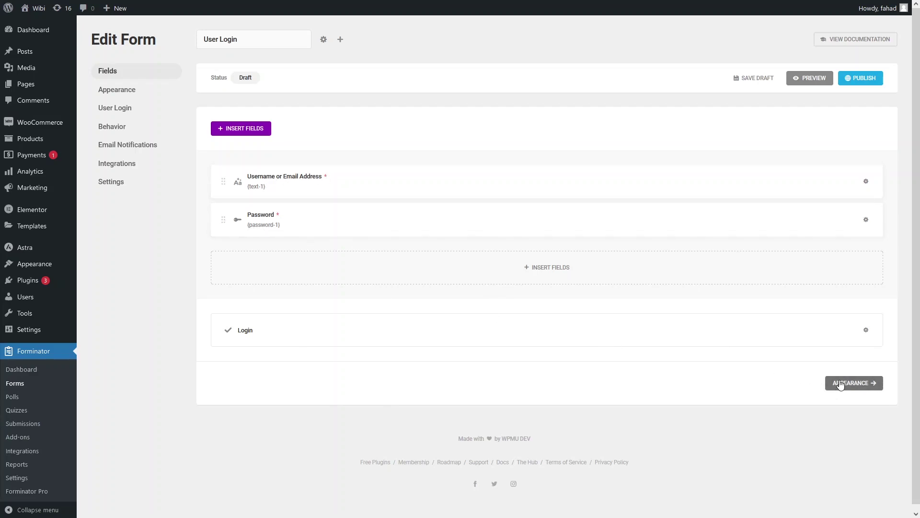
click(375, 163)
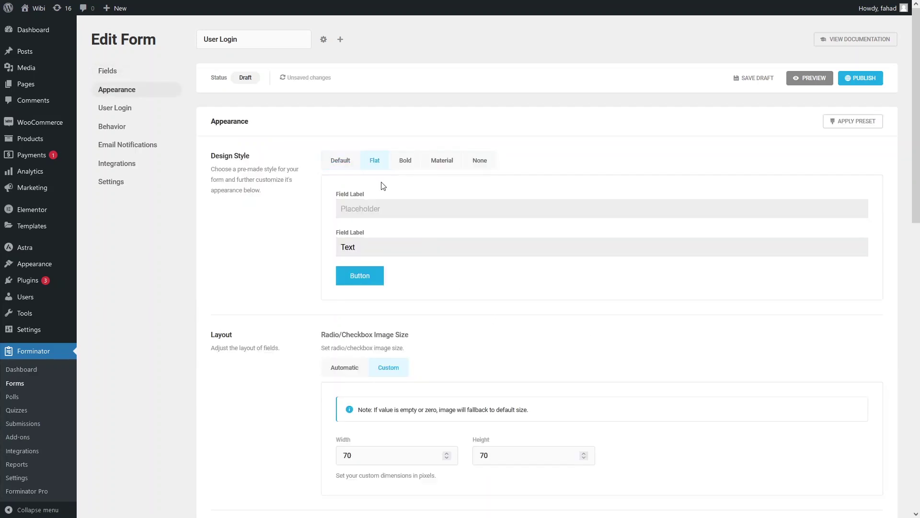
scroll(383, 247, down, 7)
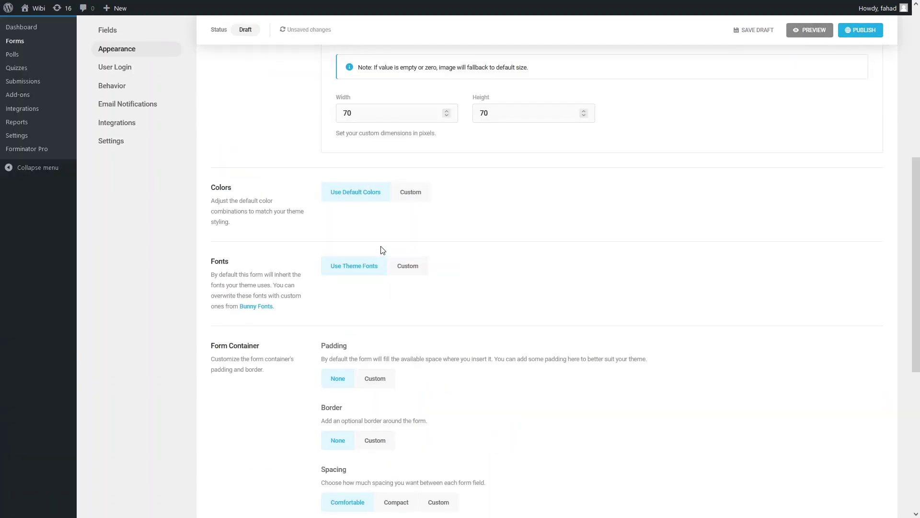
scroll(382, 259, down, 6)
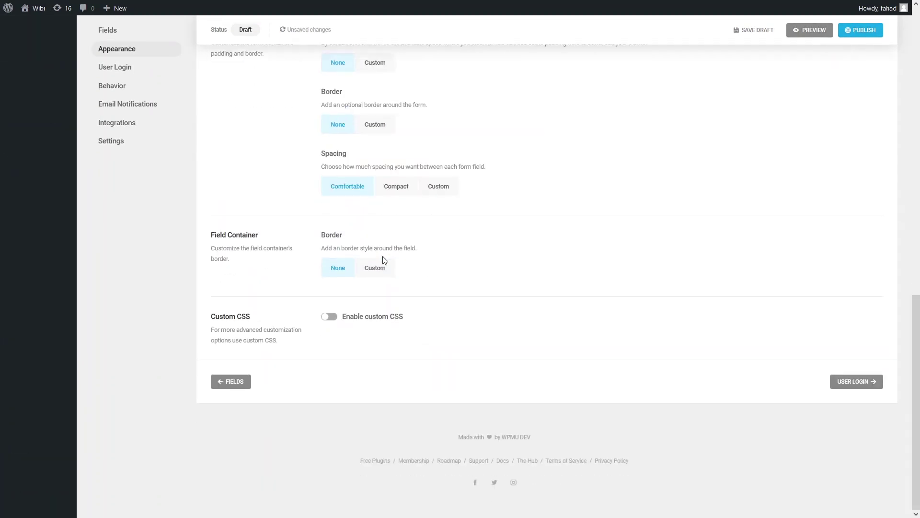
Step: Review the User Login form's login settings
click(856, 431)
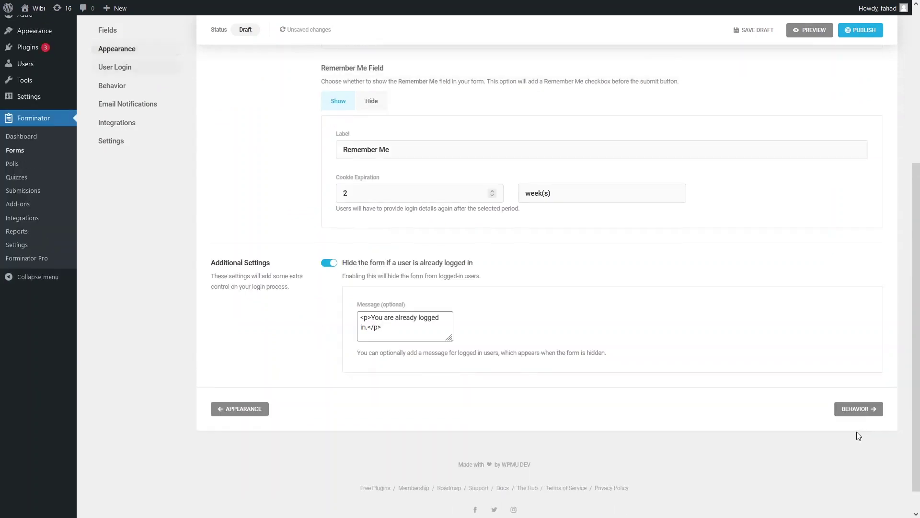
scroll(419, 269, down, 3)
scroll(417, 272, up, 1)
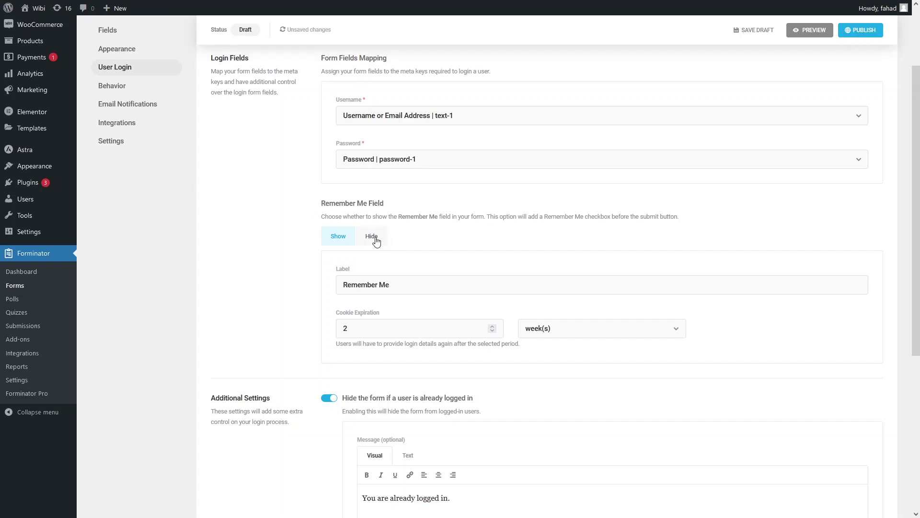
scroll(435, 271, down, 5)
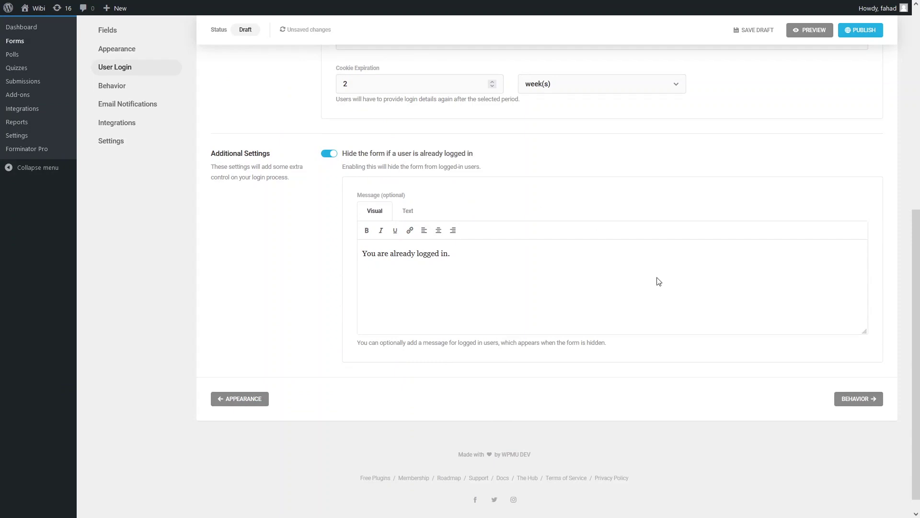
click(871, 406)
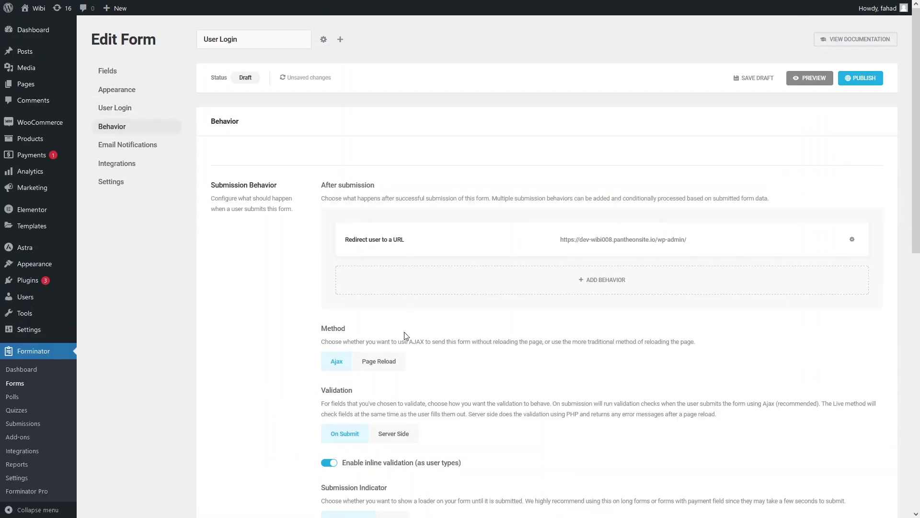
Step: Change the after-submission redirect URL to the site's wp-admin/my-account address
click(711, 244)
click(557, 282)
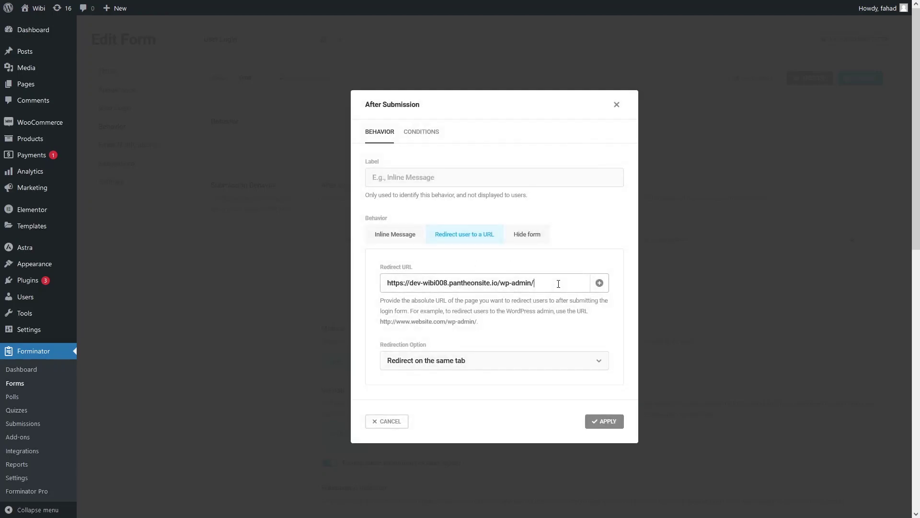
text(my)
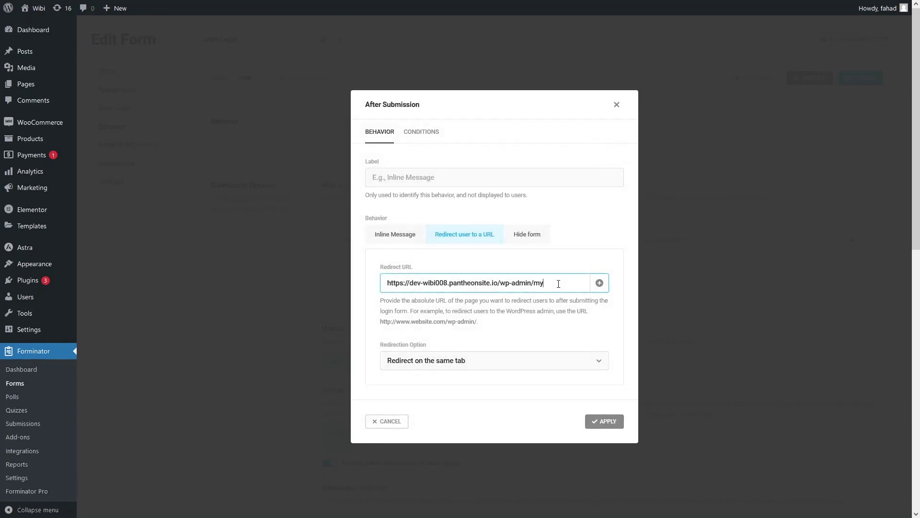
text(-account)
click(597, 424)
scroll(510, 315, down, 3)
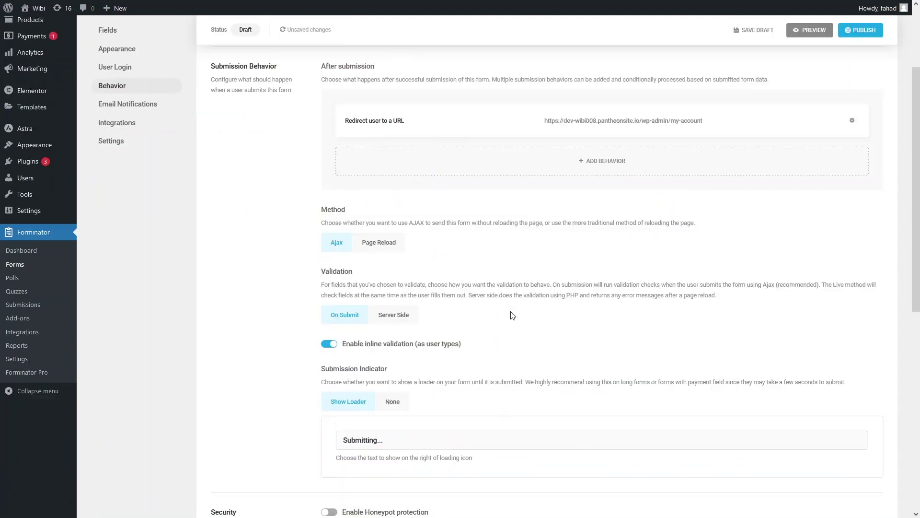
scroll(510, 315, down, 8)
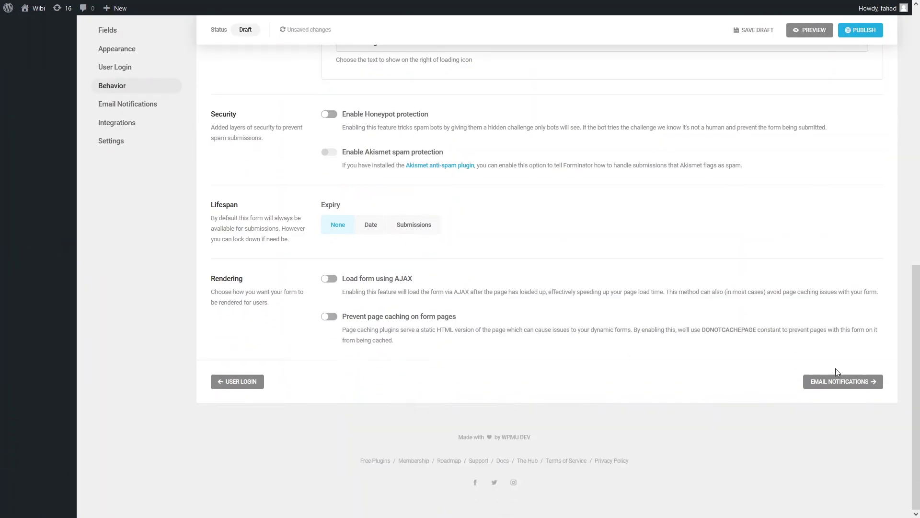
click(843, 381)
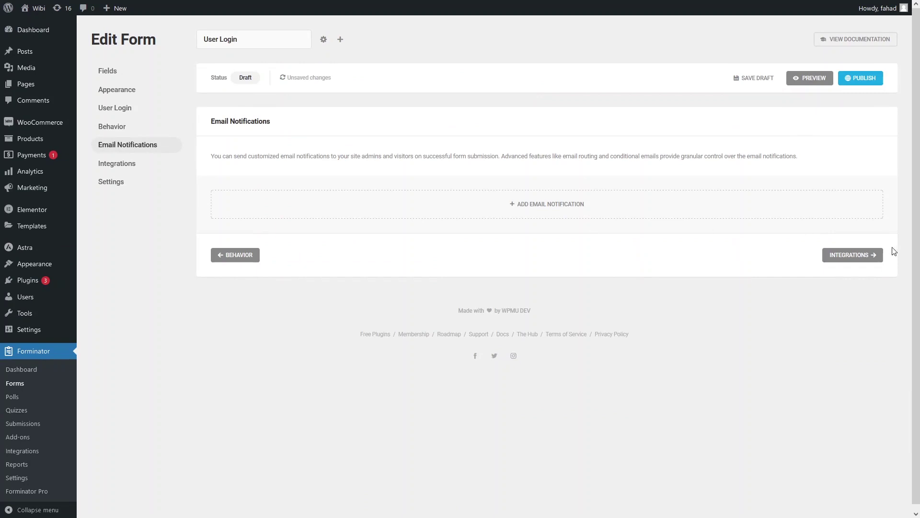
Step: Look through the Integrations and Settings pages and preview the User Login form
click(846, 252)
click(854, 247)
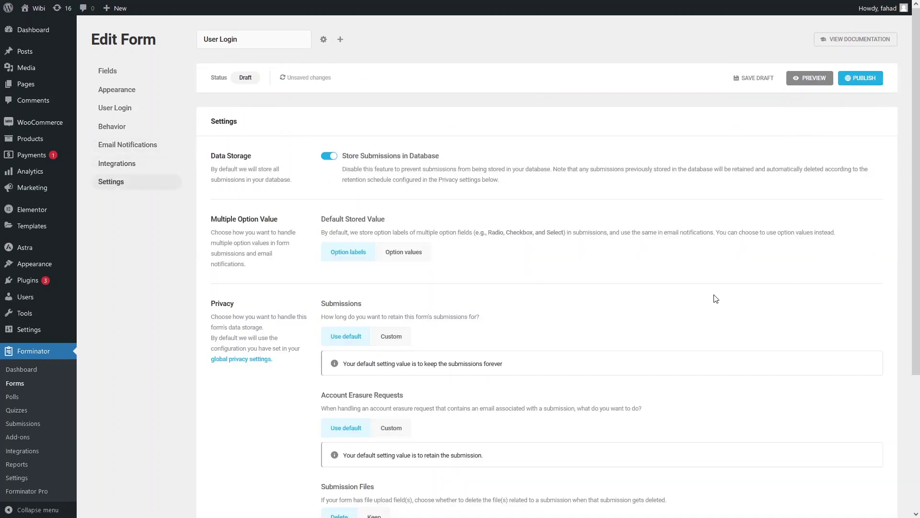
scroll(700, 304, down, 4)
scroll(447, 370, up, 3)
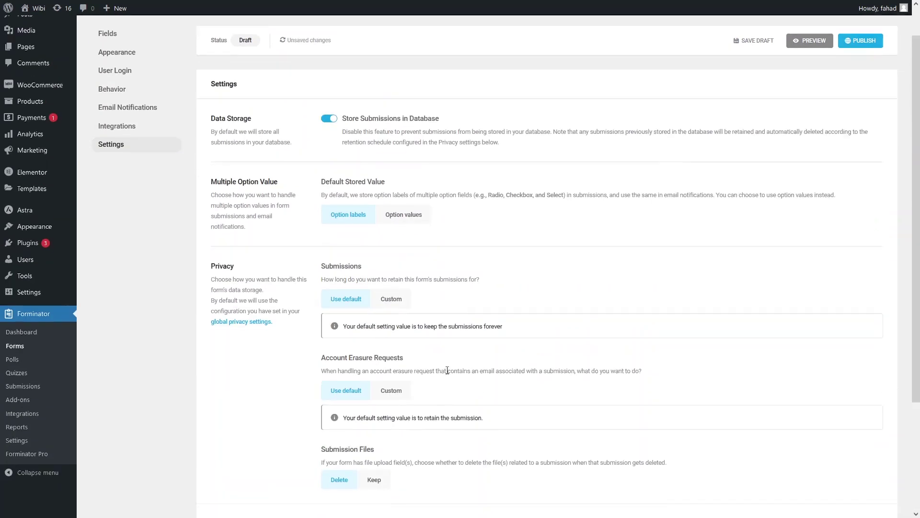
click(809, 44)
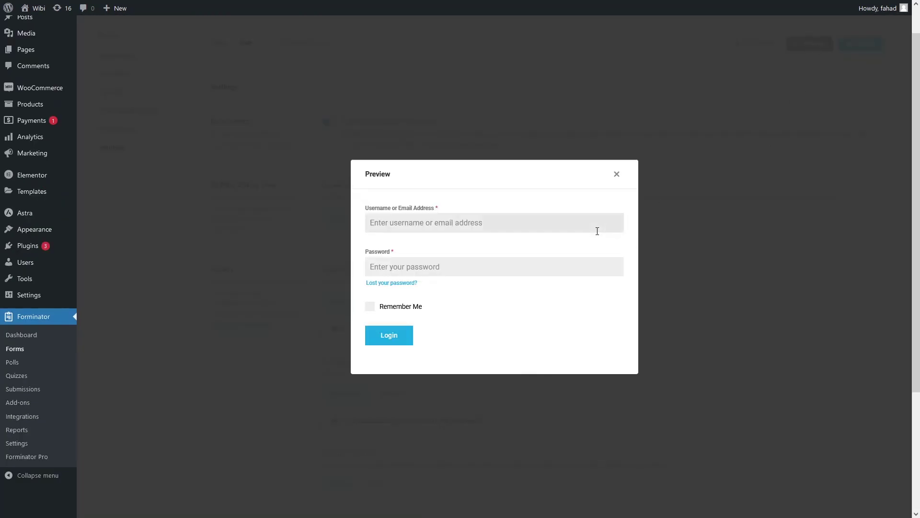
click(617, 175)
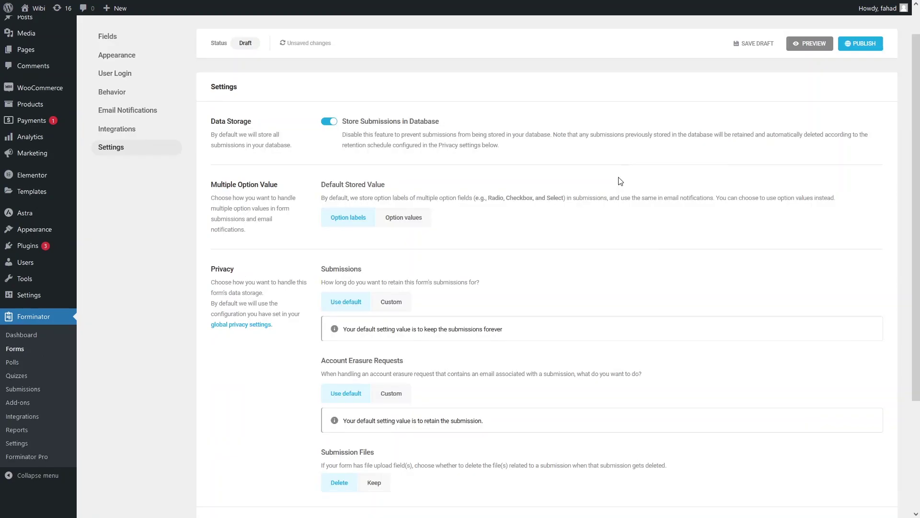
Step: Publish the form, which generates the shortcode [forminator_form id="90"]
click(861, 47)
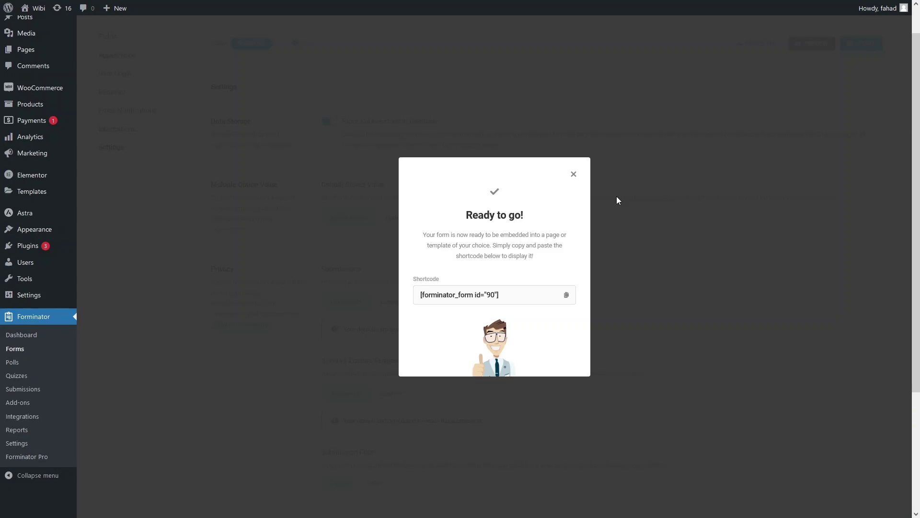
click(573, 174)
mouse_move(67, 51)
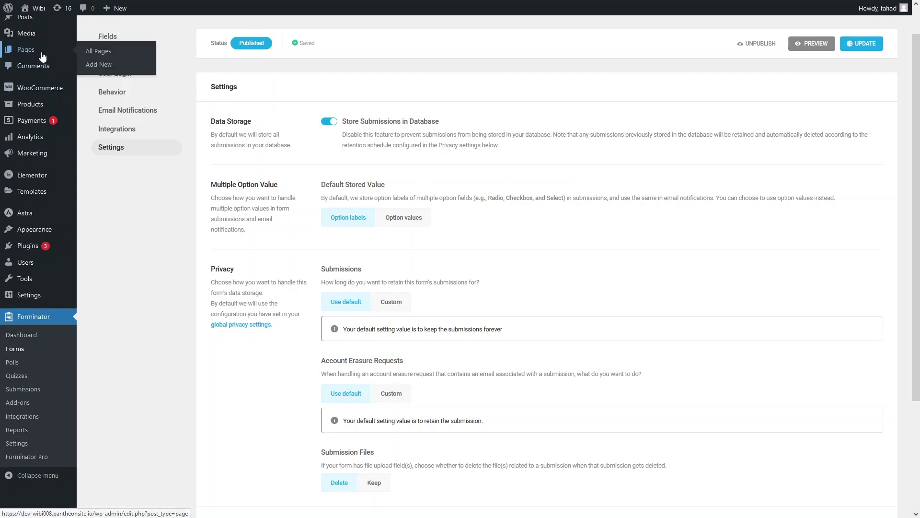
Step: Create a new page in Elementor and embed the User Login form with the Forminator Widget
click(104, 68)
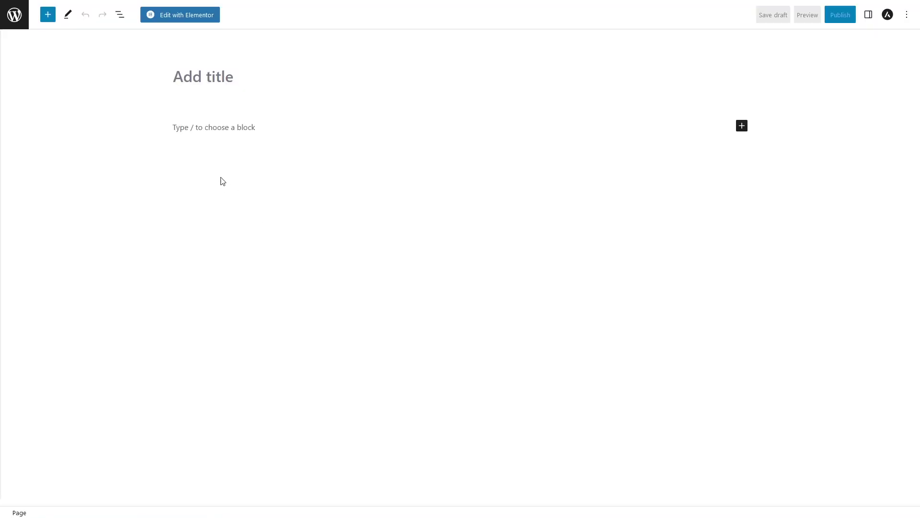
click(173, 19)
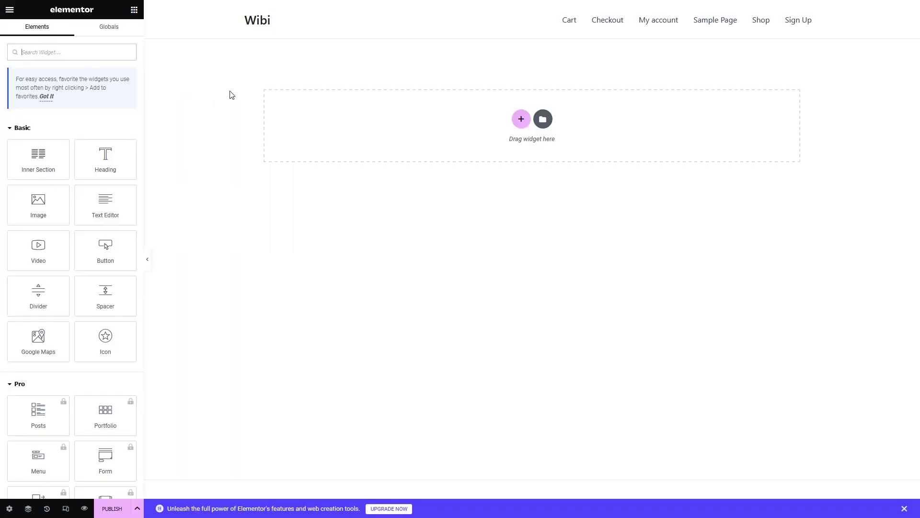
scroll(76, 192, down, 20)
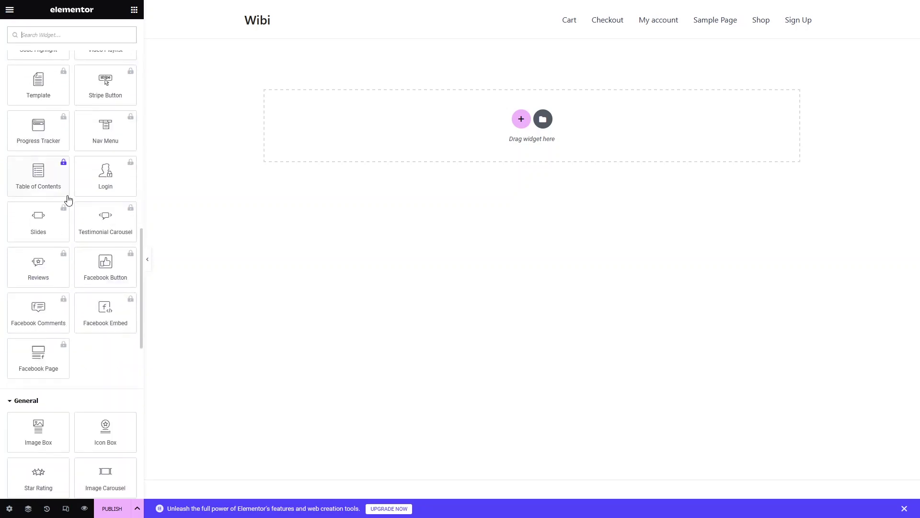
scroll(61, 186, down, 1)
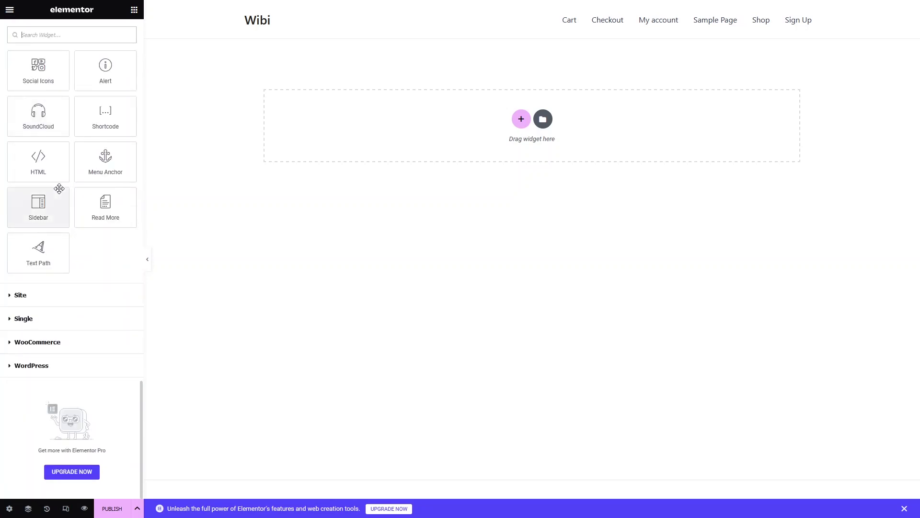
click(41, 369)
scroll(42, 369, down, 15)
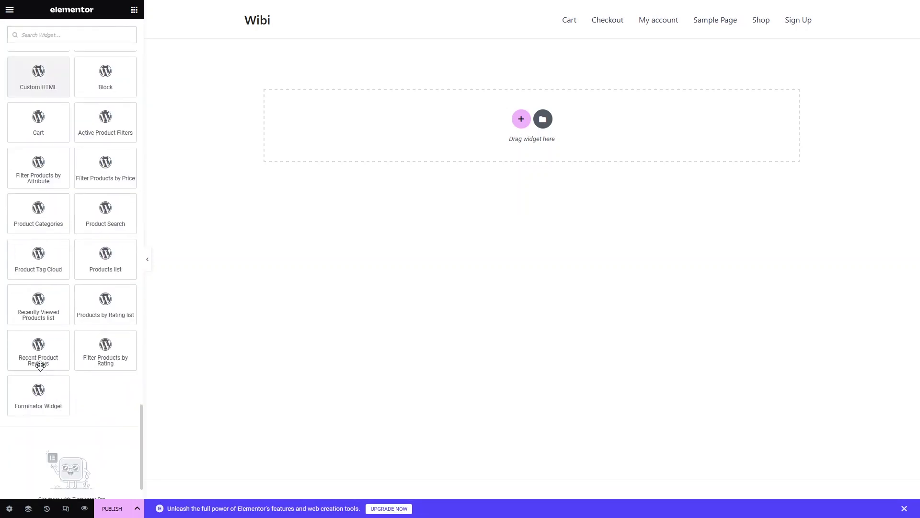
drag(40, 365, 390, 70)
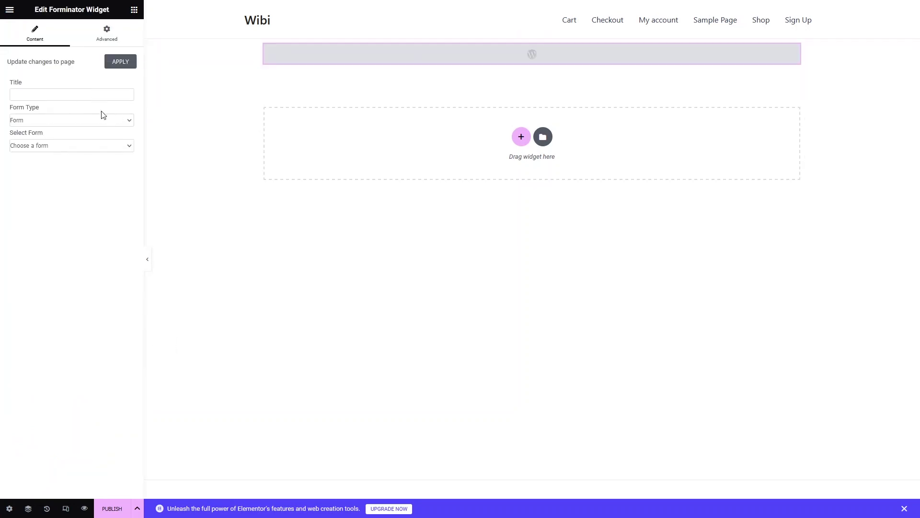
click(108, 147)
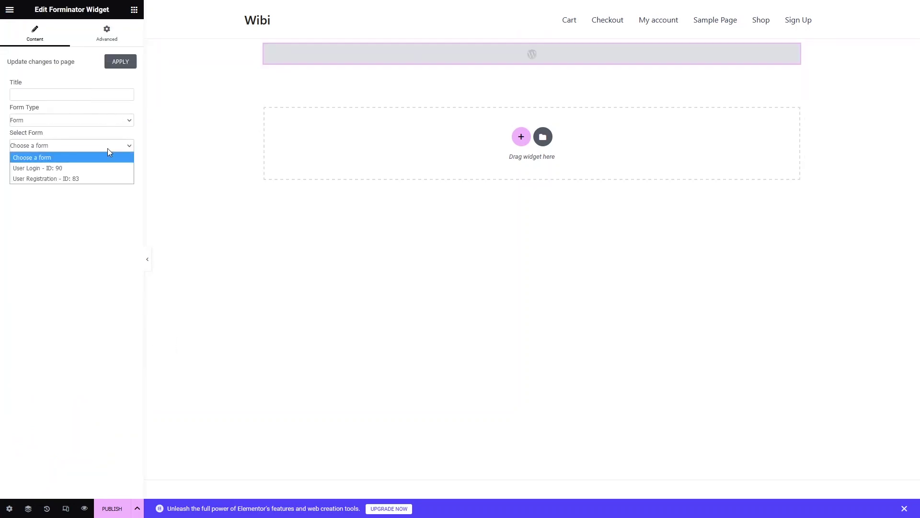
click(46, 171)
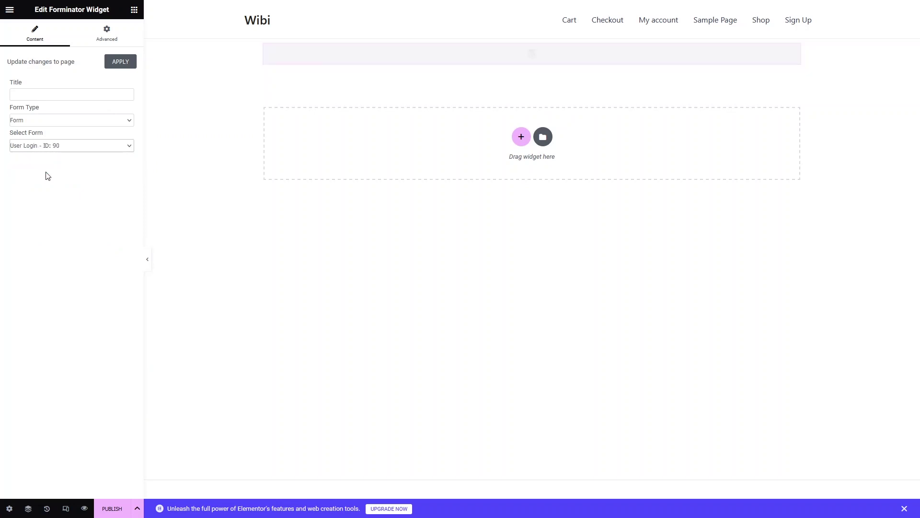
click(121, 62)
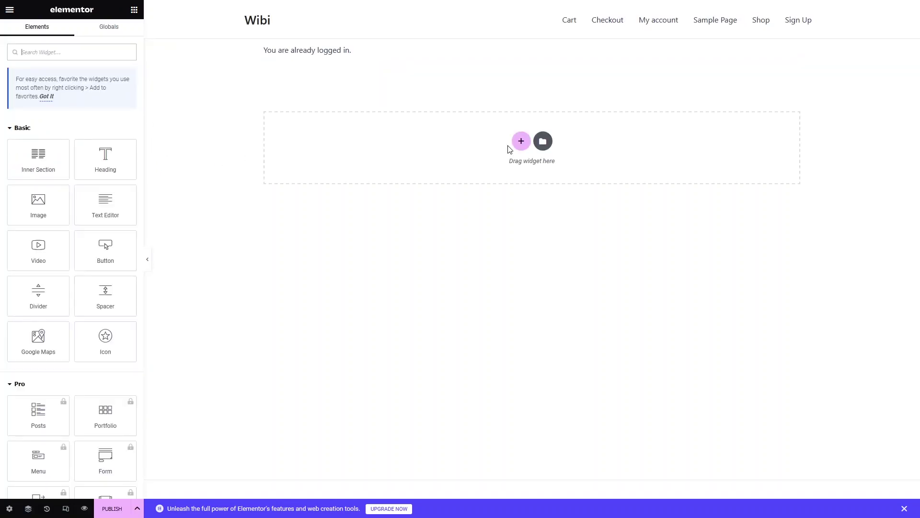
Step: Add a black, centred H1 Login heading above the form, then publish the page
drag(206, 161, 405, 88)
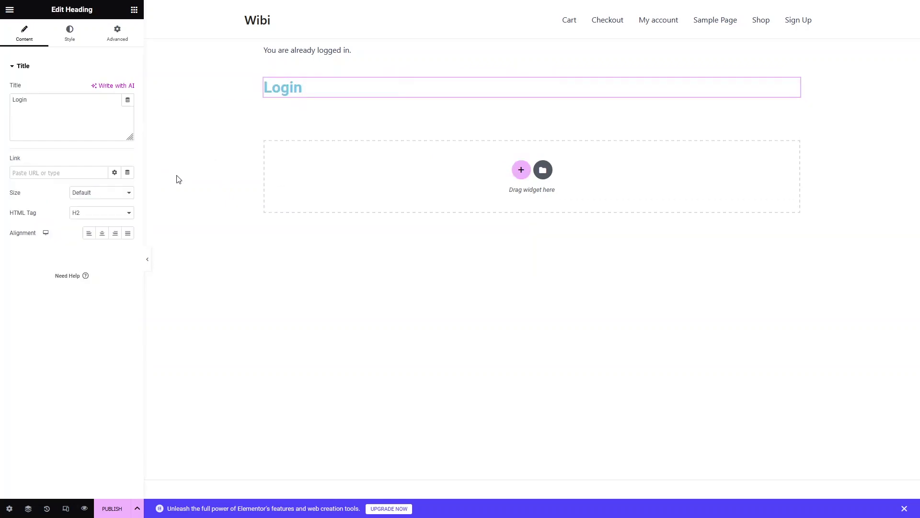
click(102, 213)
click(98, 233)
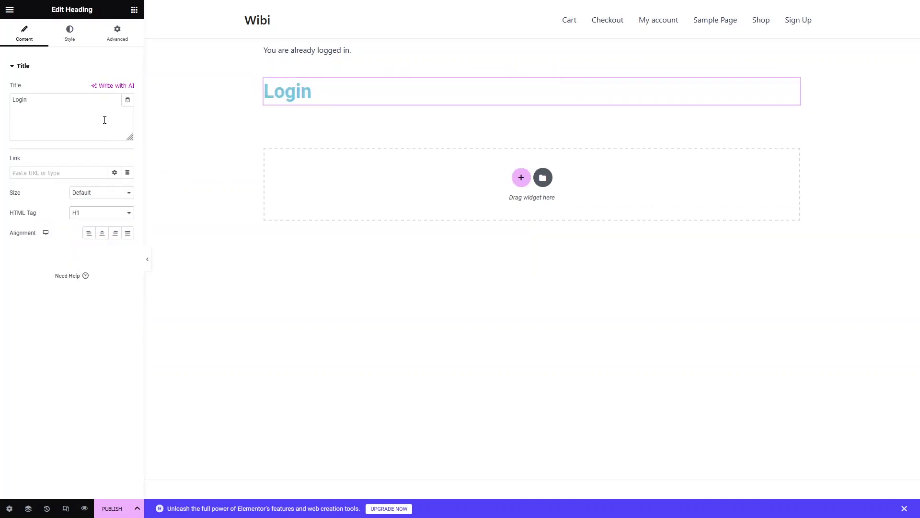
click(69, 32)
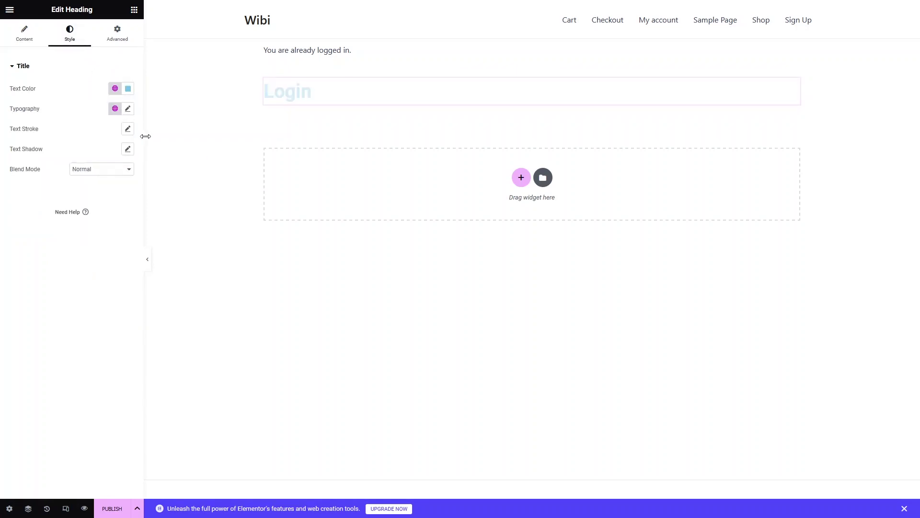
click(127, 88)
drag(102, 167, 55, 243)
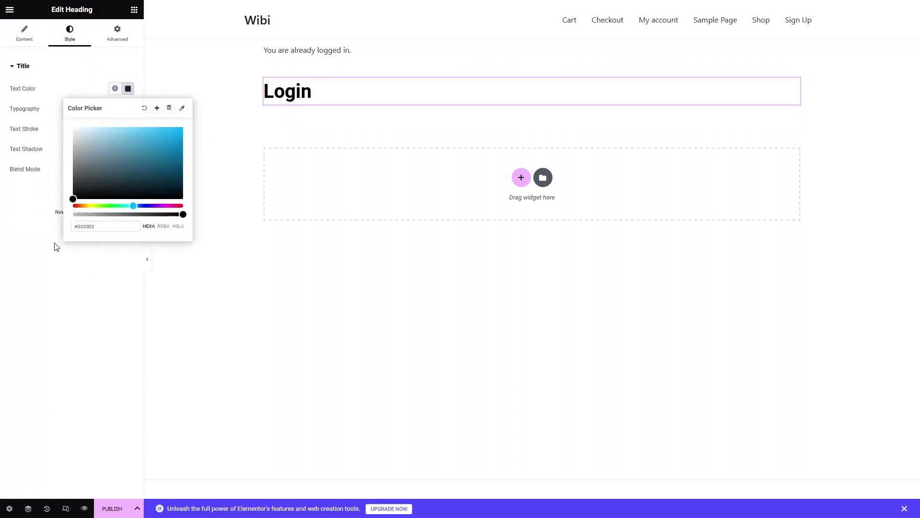
click(25, 32)
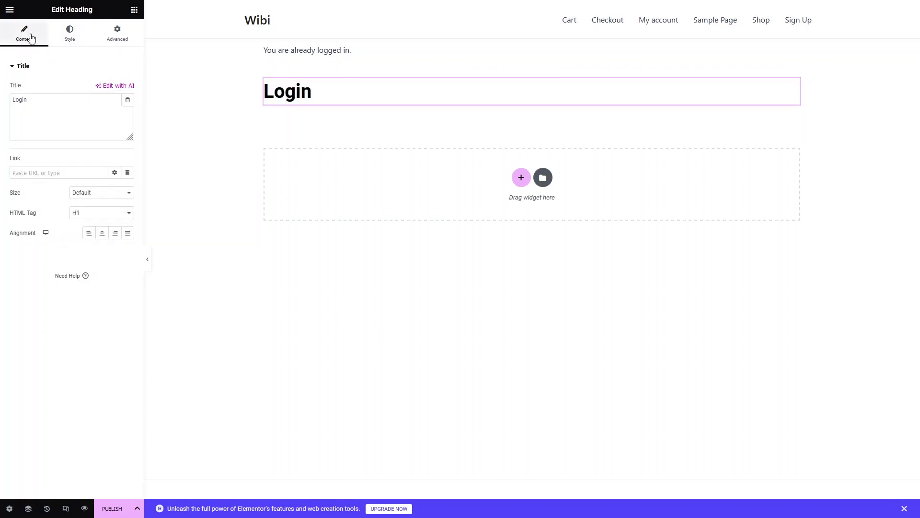
click(102, 234)
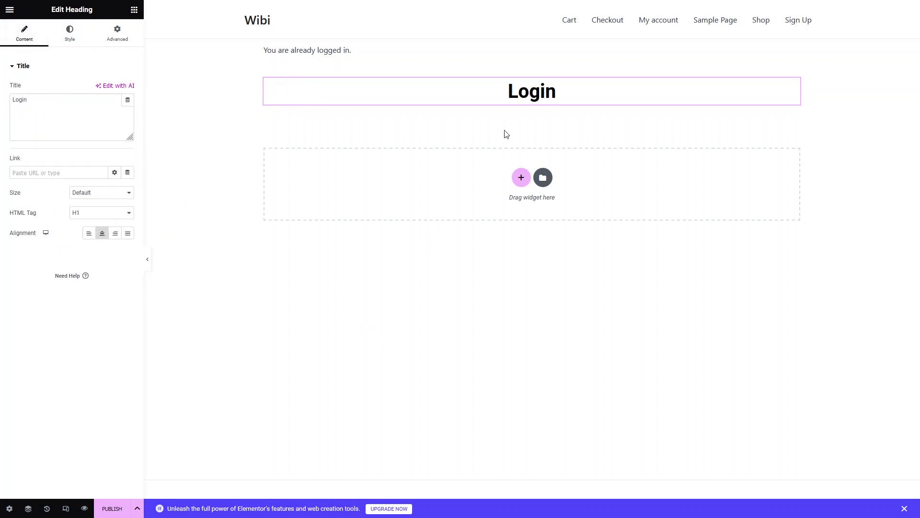
drag(532, 73, 533, 50)
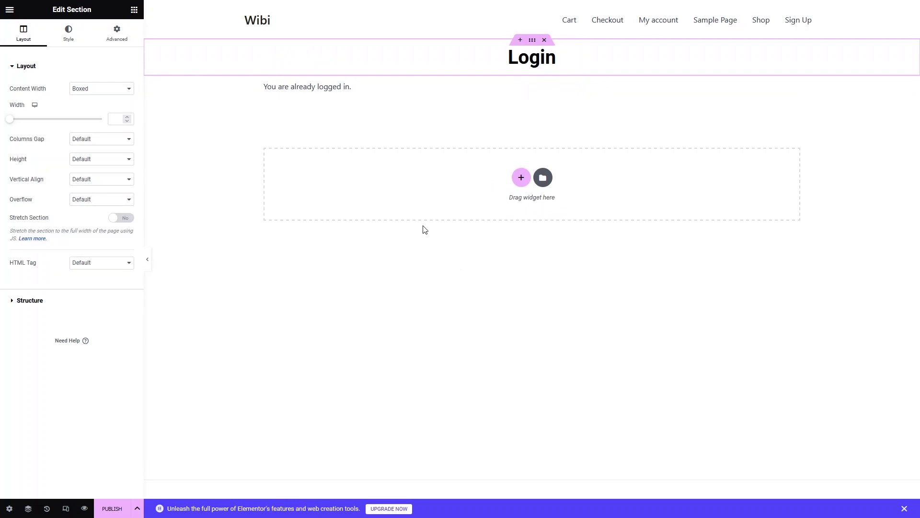
click(111, 508)
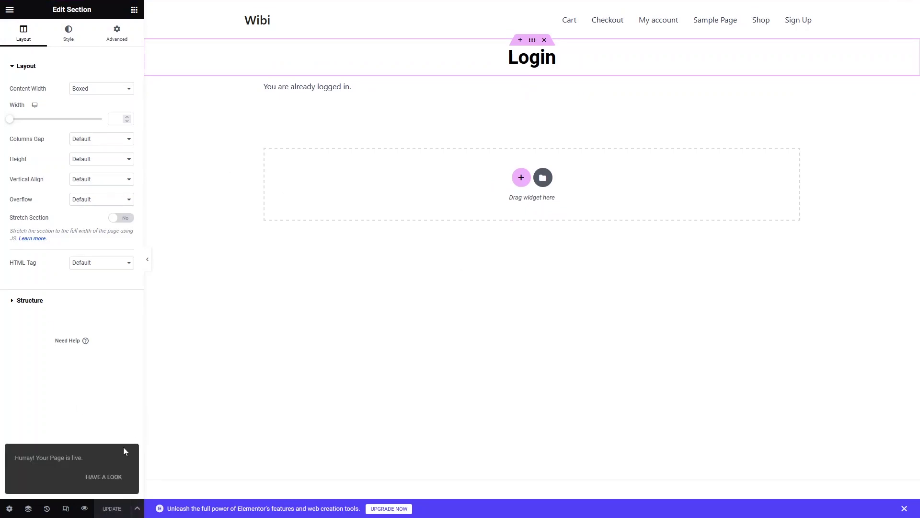
click(112, 474)
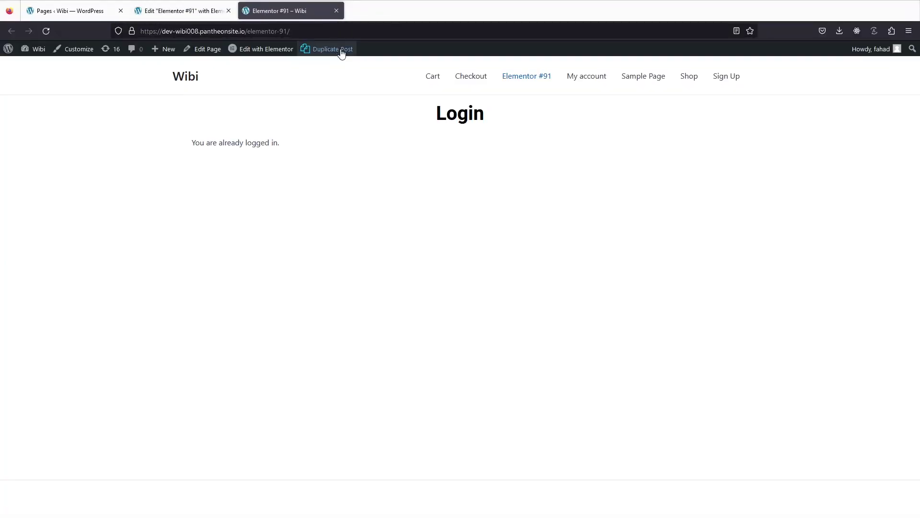
Step: Quick Edit page Elementor #91 to title Login with slug login
key(F11)
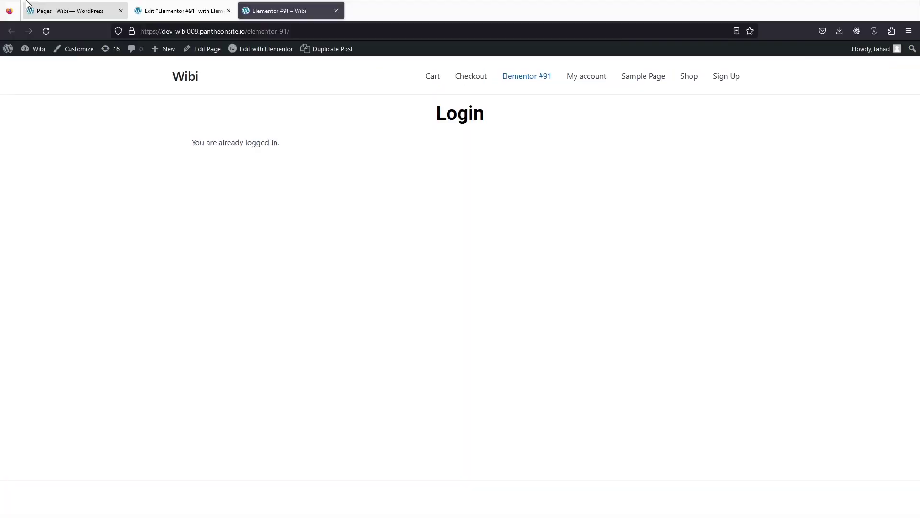
click(55, 9)
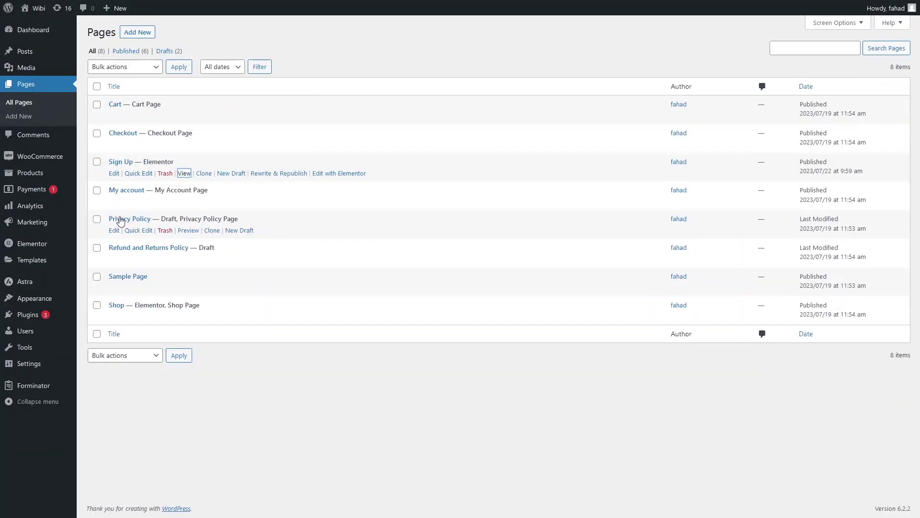
click(46, 31)
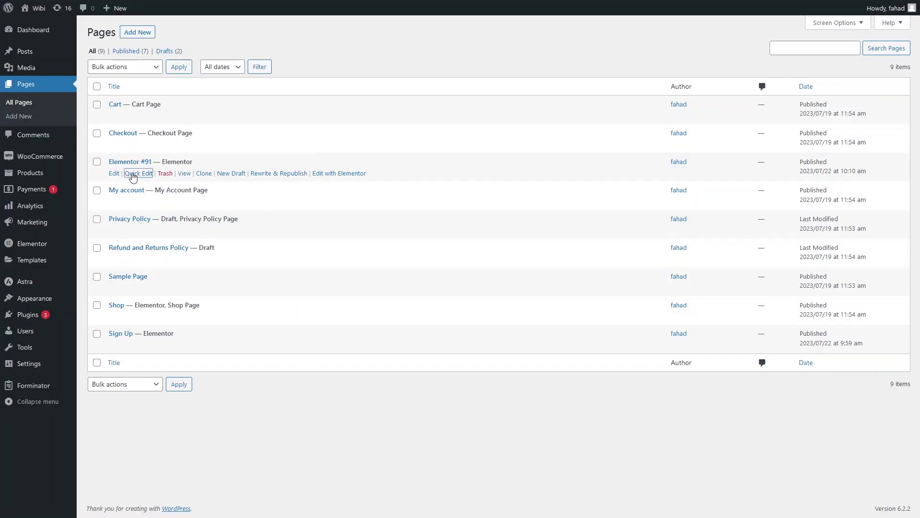
click(138, 173)
key(ctrl+a)
text(Login)
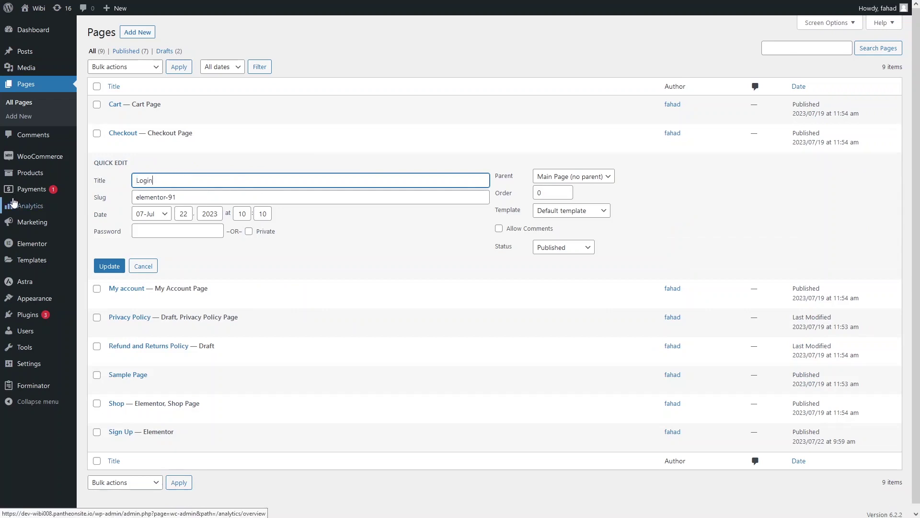
click(188, 197)
key(ctrl+a)
text(login)
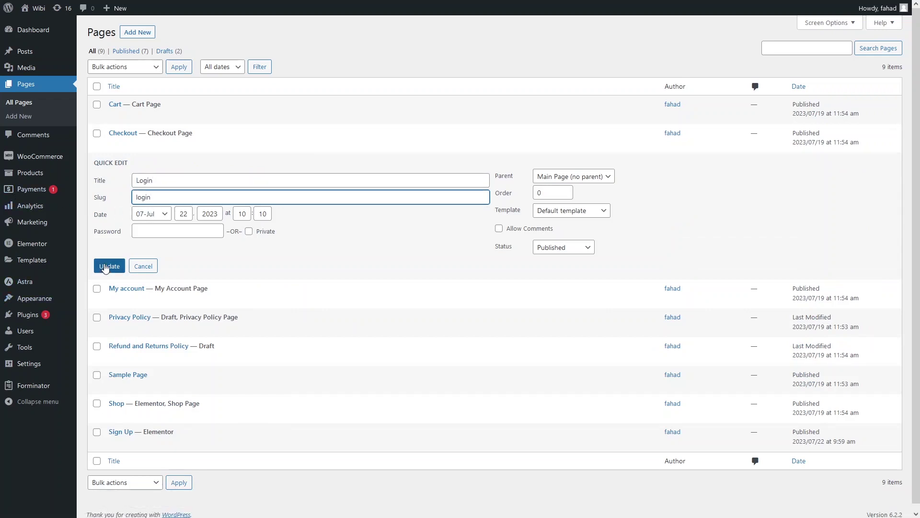
click(105, 268)
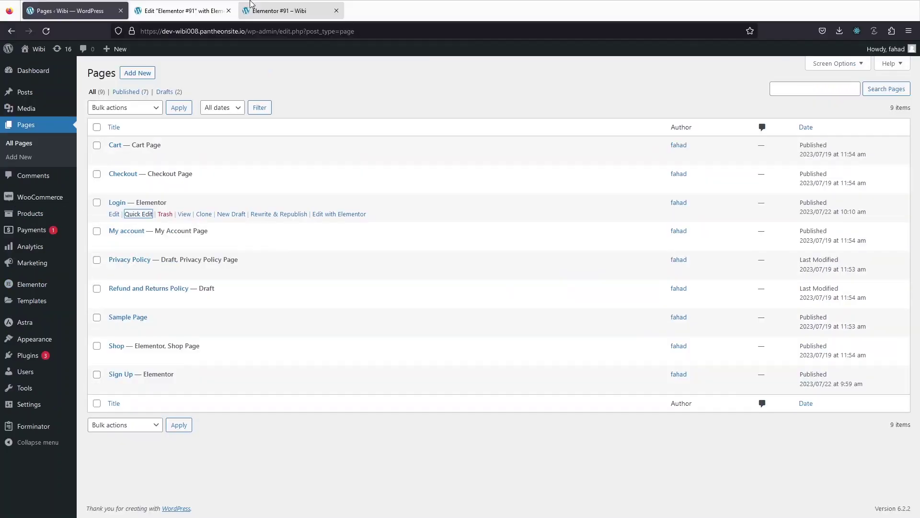
Step: Reload the live site and open the page from its new Login menu link
click(279, 4)
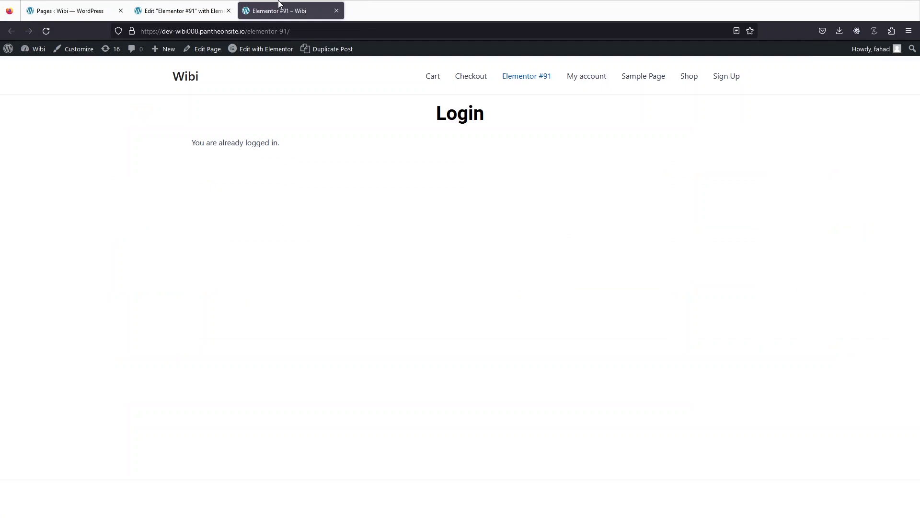
key(F5)
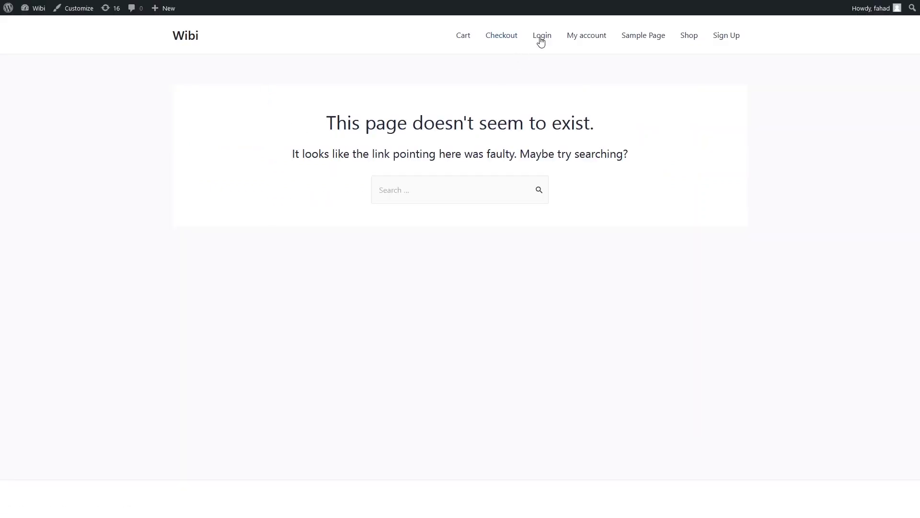
click(541, 40)
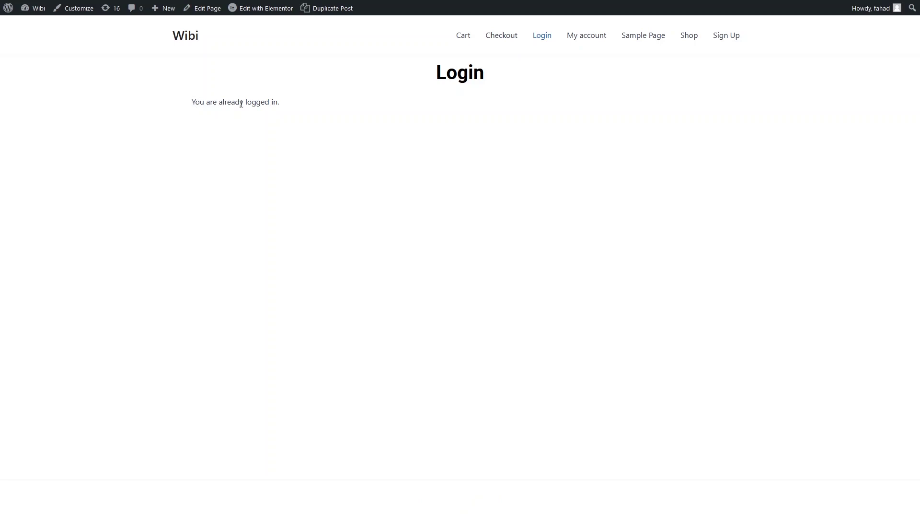
Step: In Chrome, log the test account out from the My account page
key(alt+Tab)
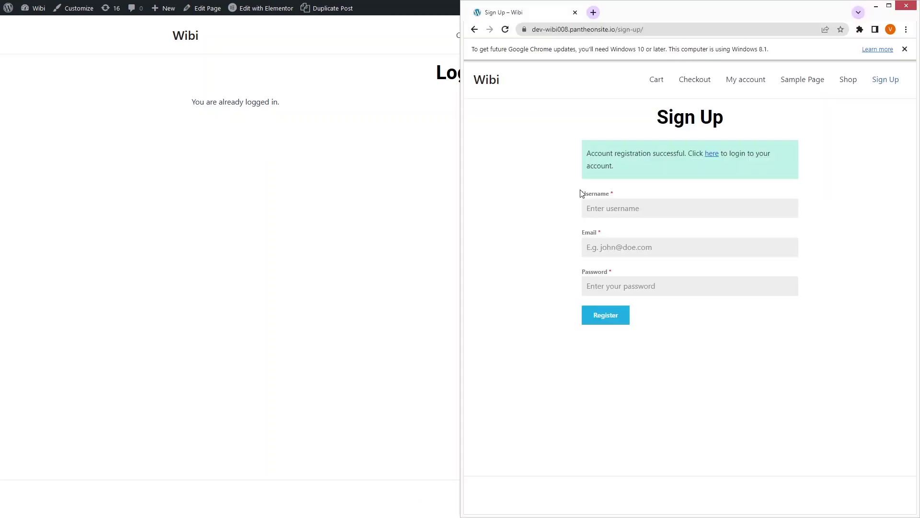
click(504, 29)
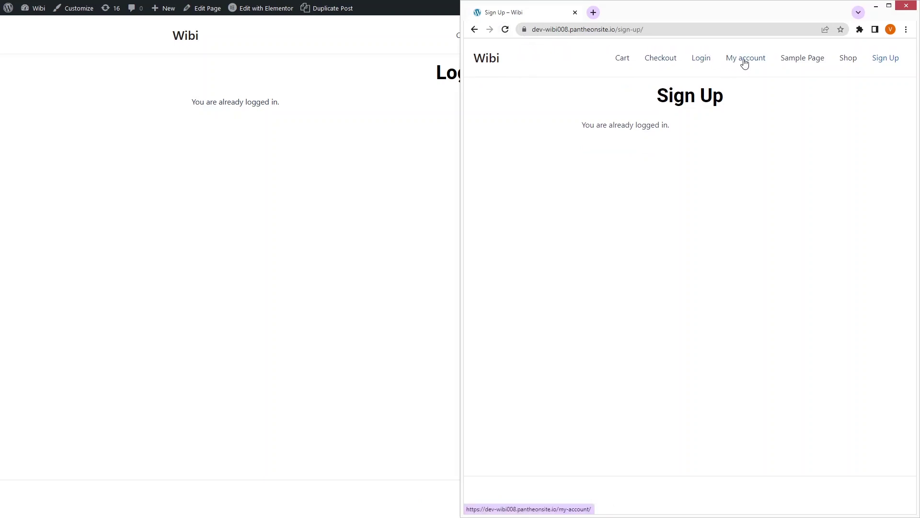
click(742, 61)
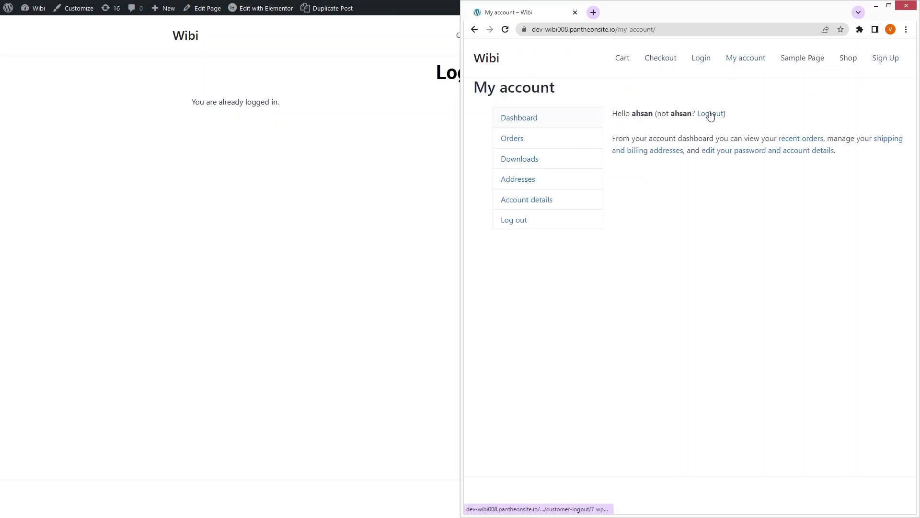
click(711, 117)
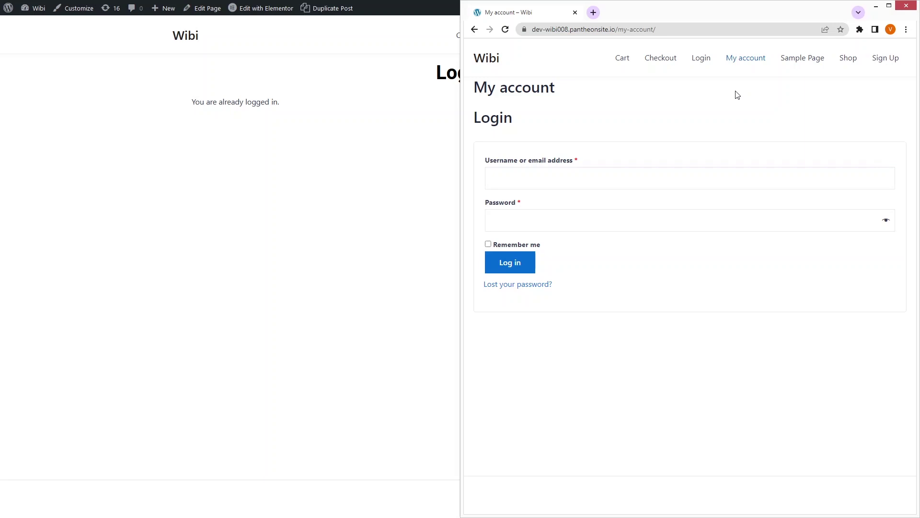
Step: Sign in through the new Login page with the saved username, then log out again
click(702, 59)
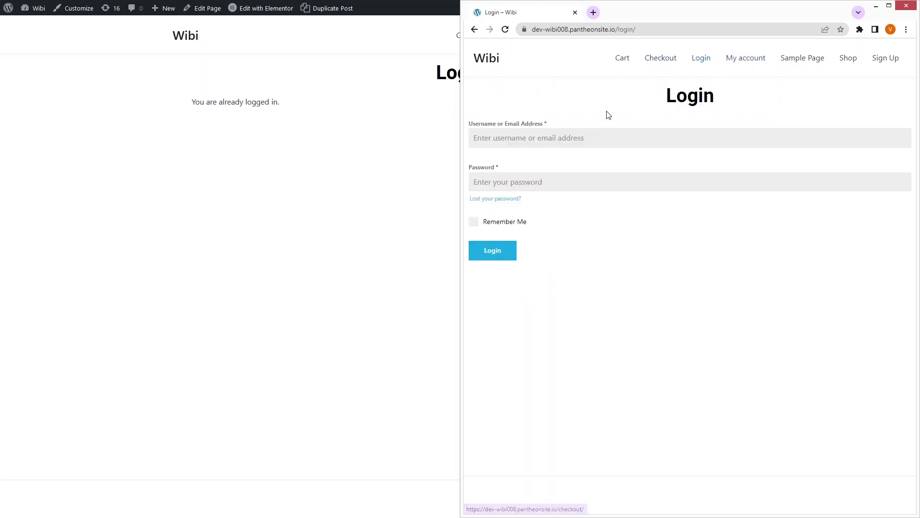
click(597, 143)
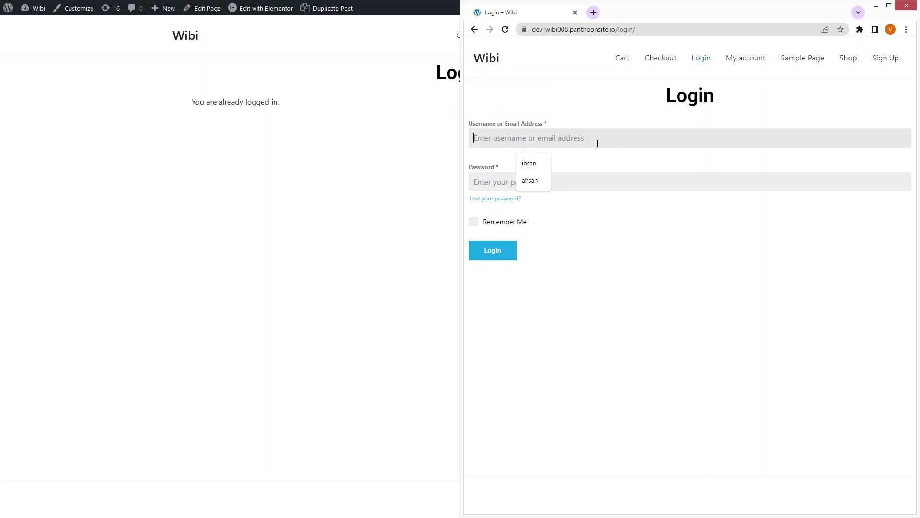
click(530, 180)
key(Return)
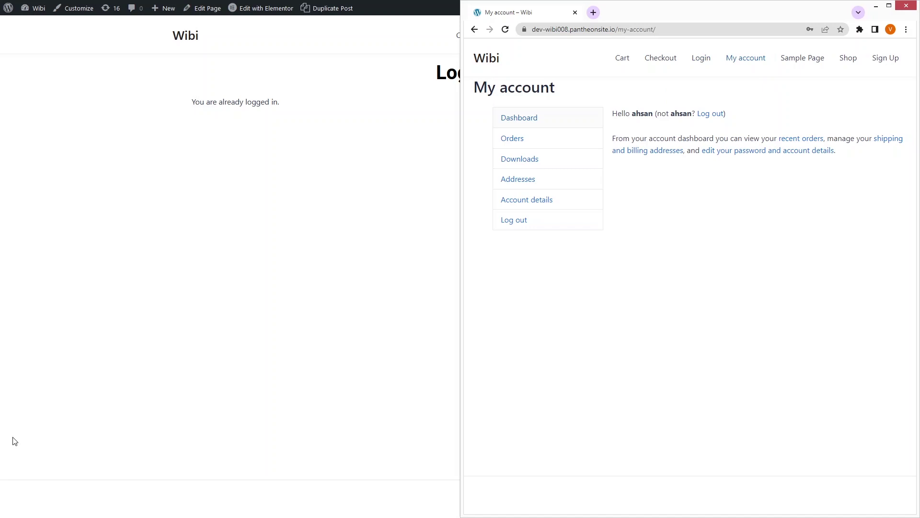
click(705, 116)
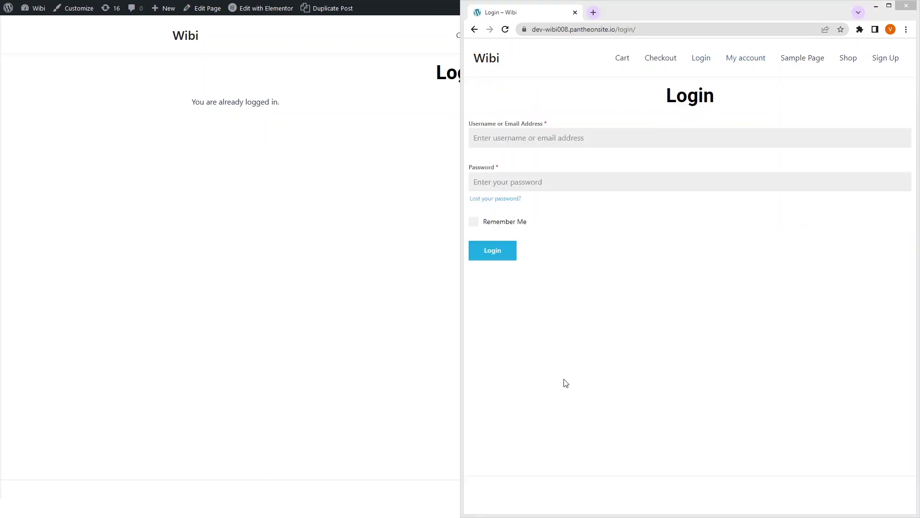